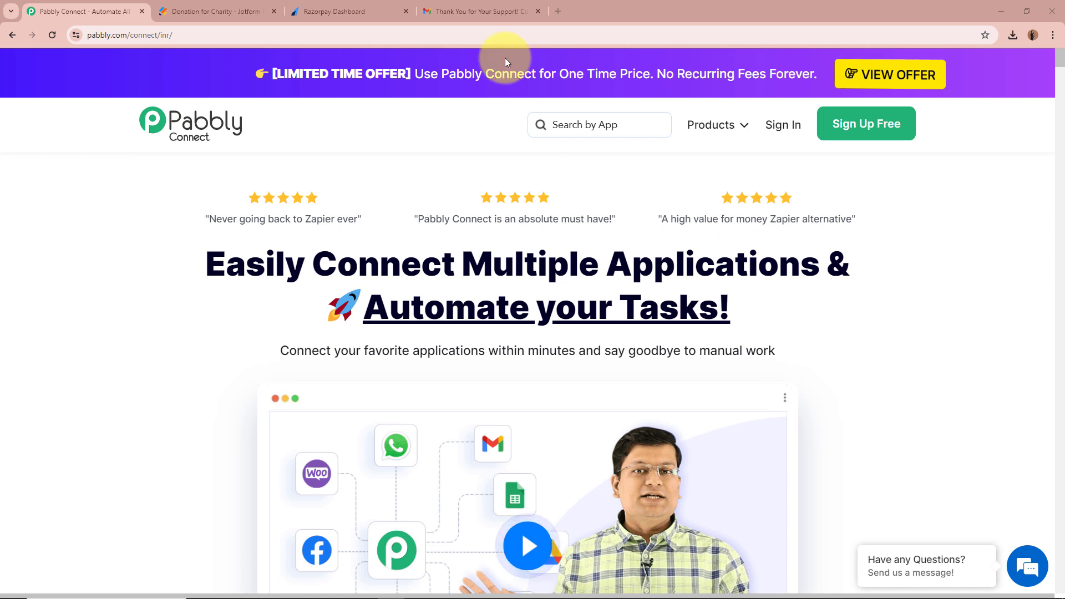
Check that the email's rzp.io link opens a Razorpay page for INR 2,000.00, then return to Pabbly Connect.
{"action": "left_click", "coordinate": [440, 8]}
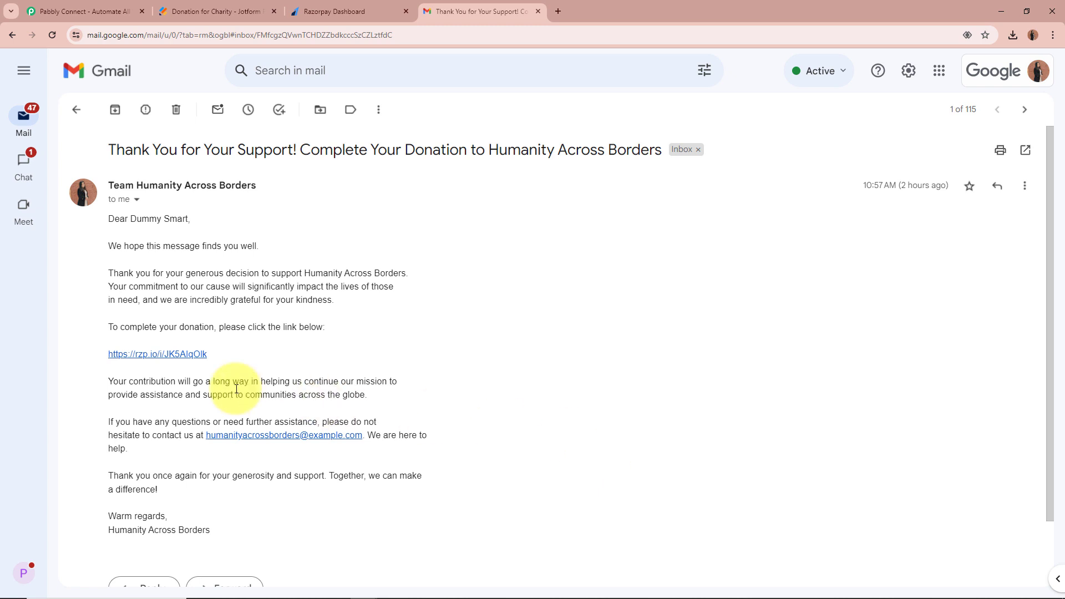
{"action": "left_click", "coordinate": [133, 356]}
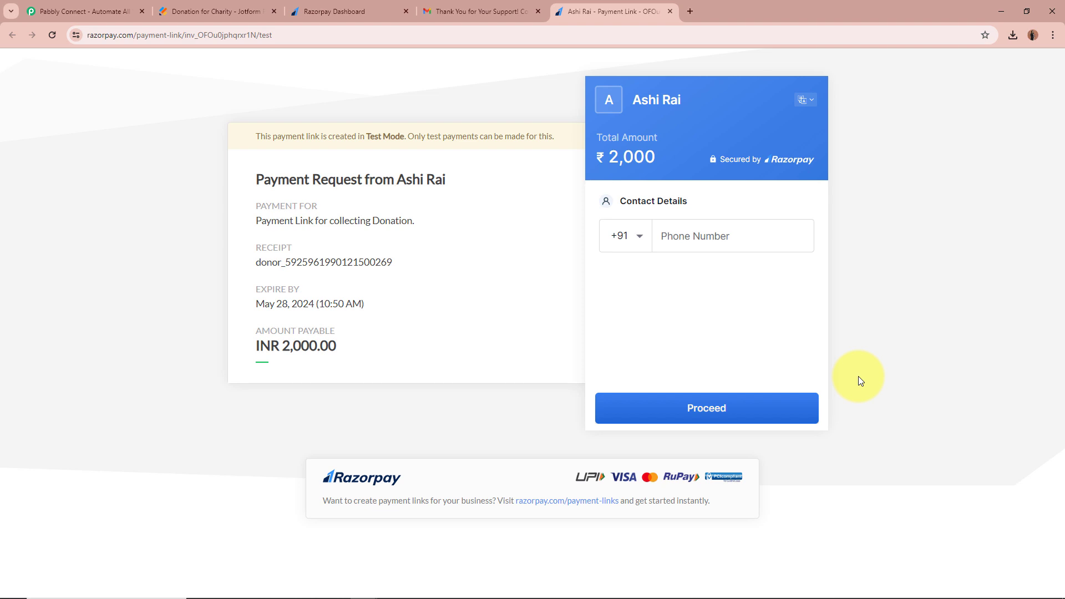
{"action": "left_click", "coordinate": [671, 12]}
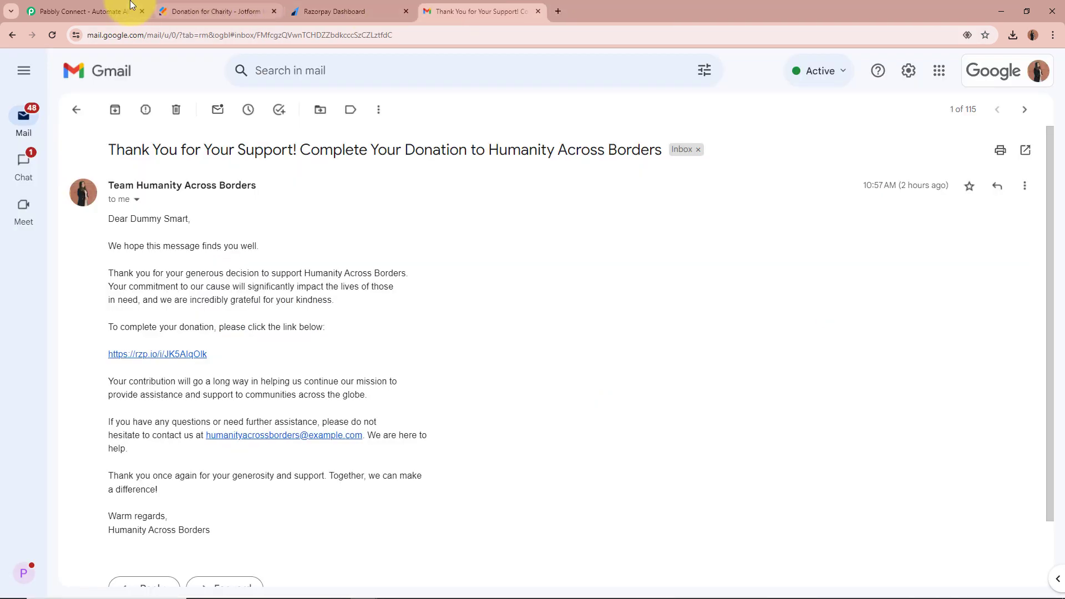
{"action": "left_click", "coordinate": [83, 11]}
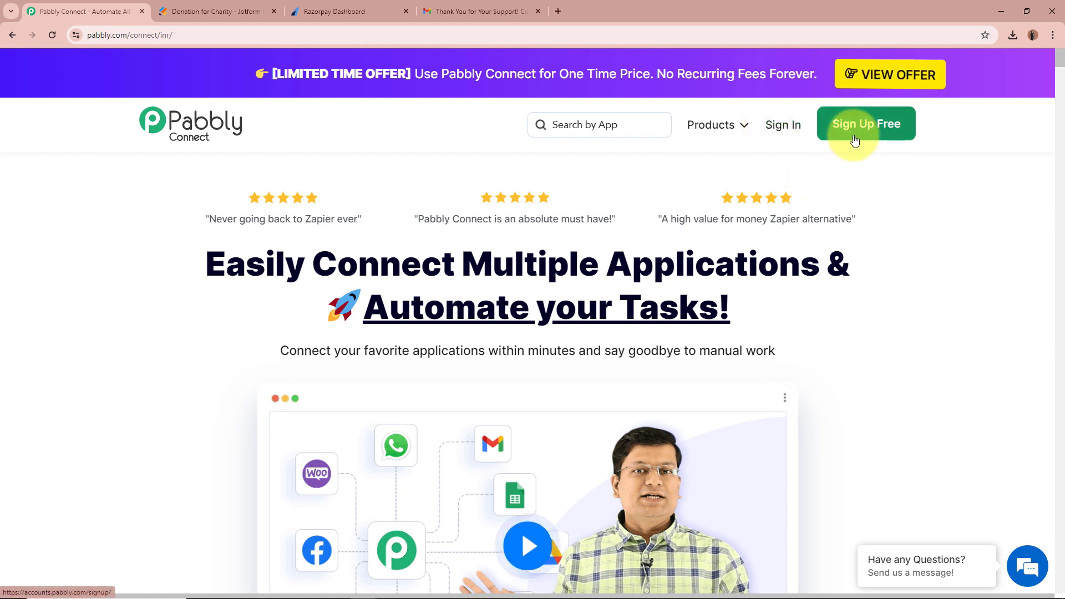
Sign in and launch Pabbly Connect from the All Pabbly Apps page.
{"action": "left_click", "coordinate": [775, 124]}
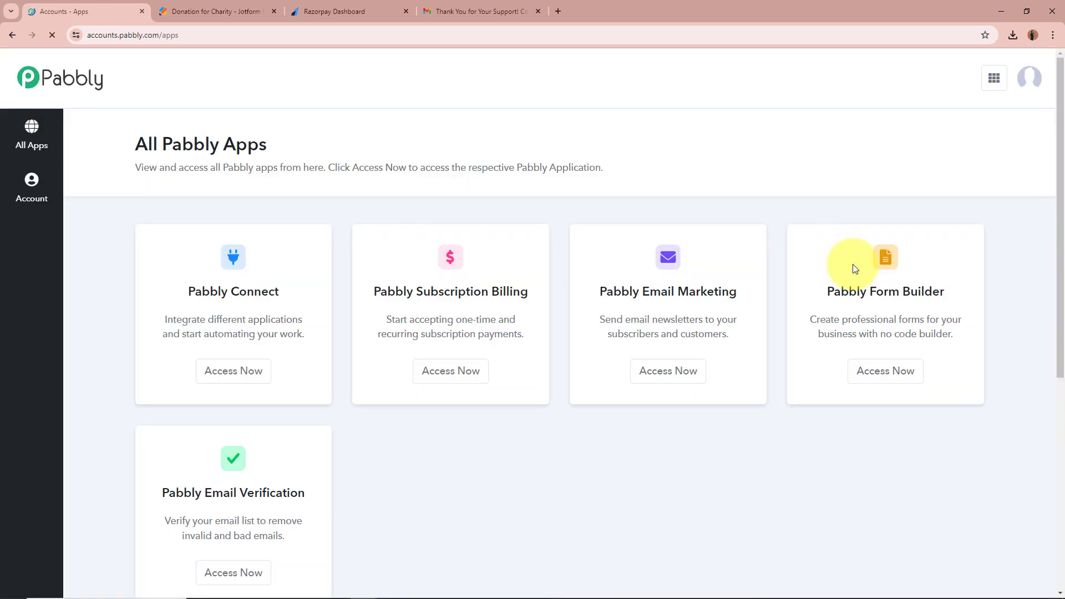
{"action": "left_click_drag", "start_coordinate": [142, 144], "coordinate": [290, 143]}
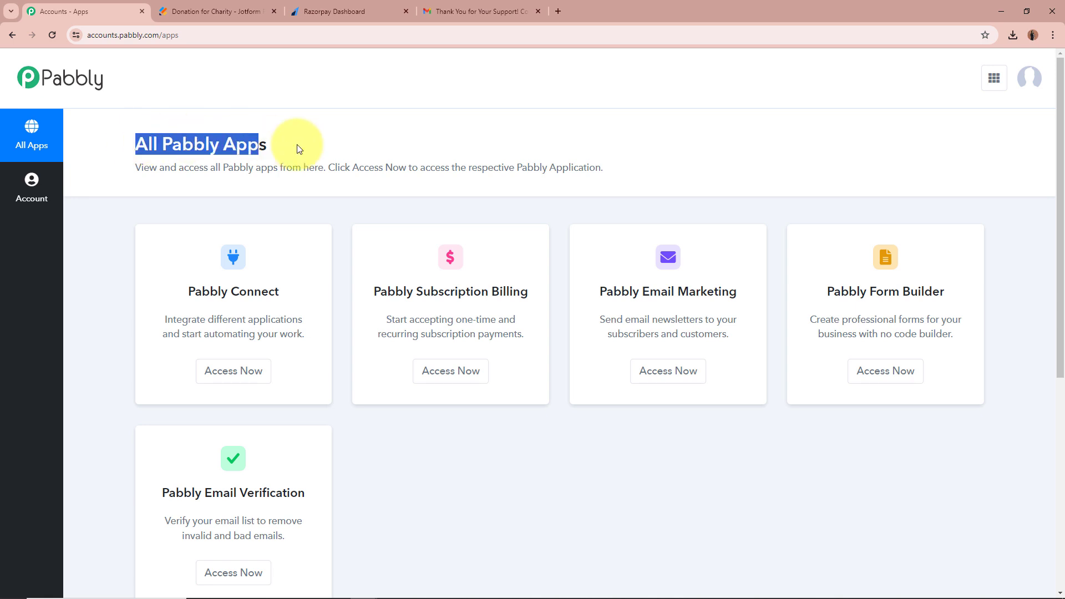
{"action": "left_click", "coordinate": [580, 159]}
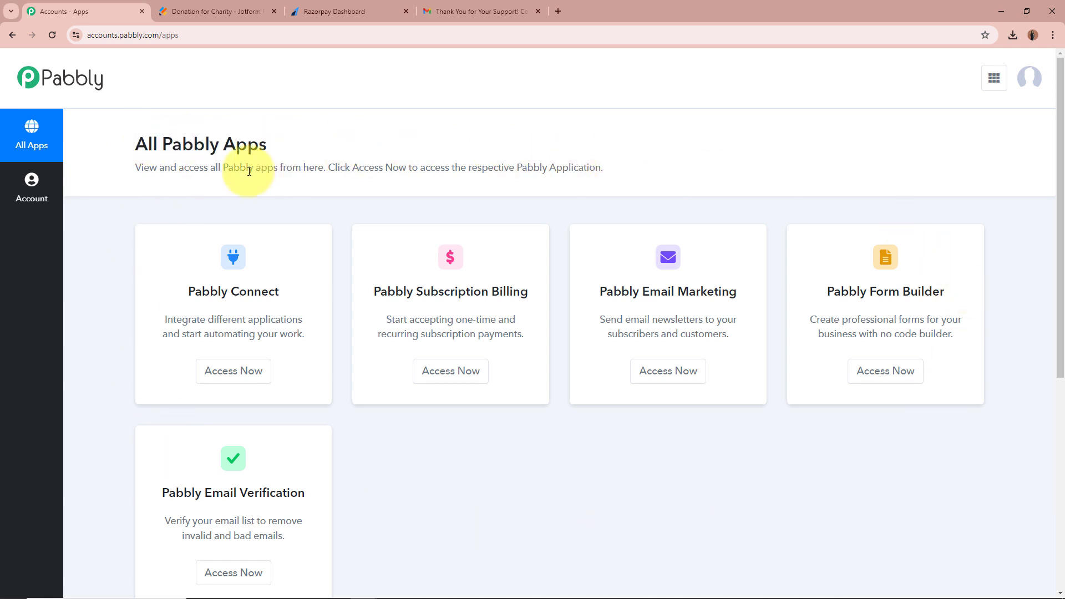
{"action": "left_click_drag", "start_coordinate": [187, 292], "coordinate": [309, 291]}
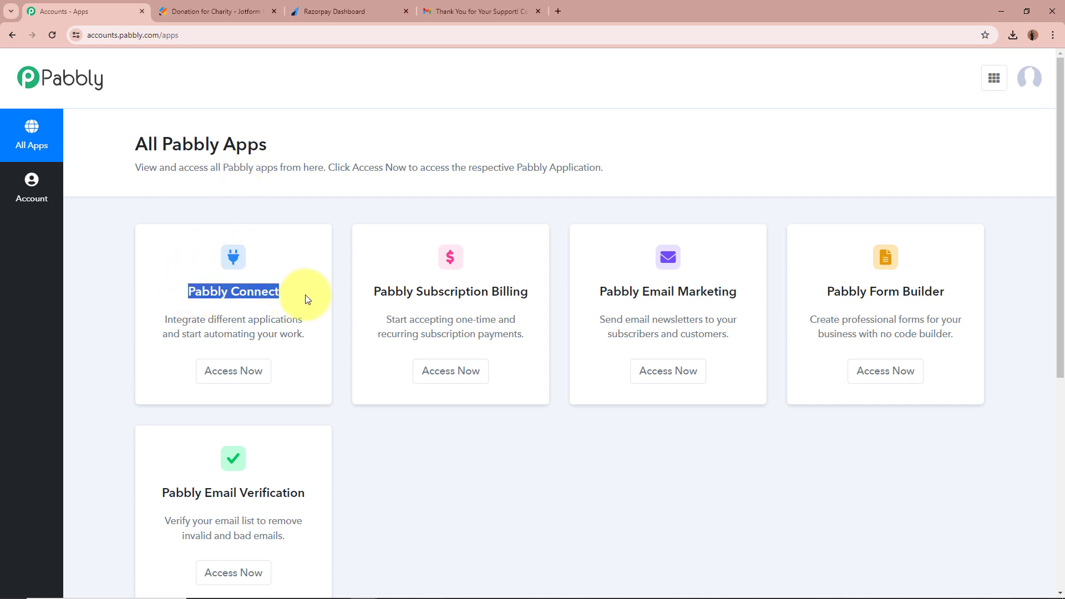
{"action": "left_click", "coordinate": [295, 308]}
{"action": "left_click", "coordinate": [233, 370]}
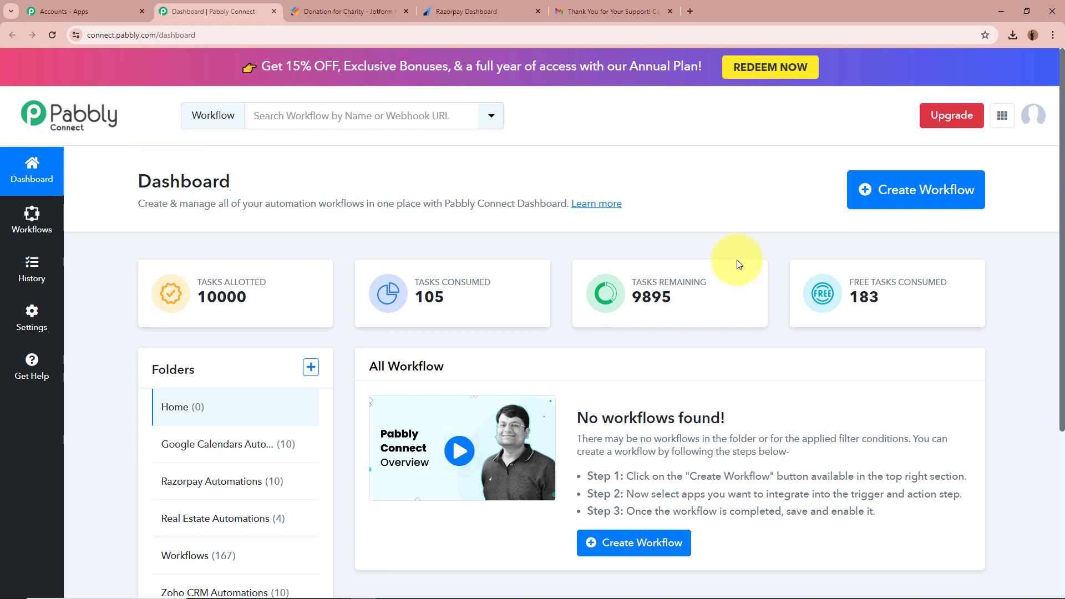
Create workflow 'Create and Send Donation Link on Jotform Submission using Razorpay' in the Razorpay Automations folder.
{"action": "left_click", "coordinate": [922, 194]}
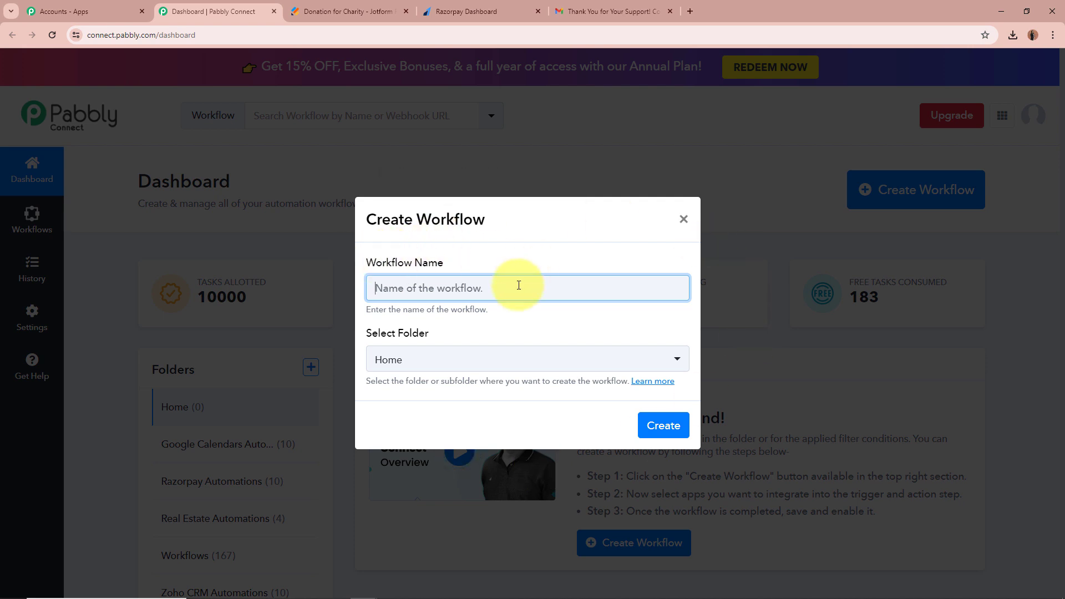
{"action": "key", "text": "ctrl+v"}
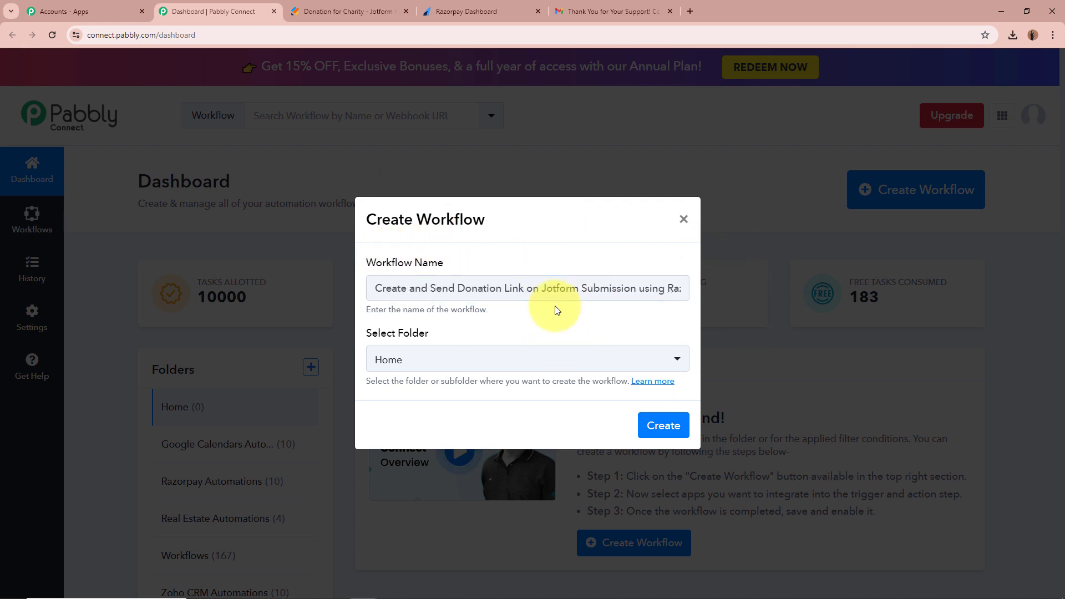
{"action": "left_click_drag", "start_coordinate": [500, 288], "coordinate": [696, 292]}
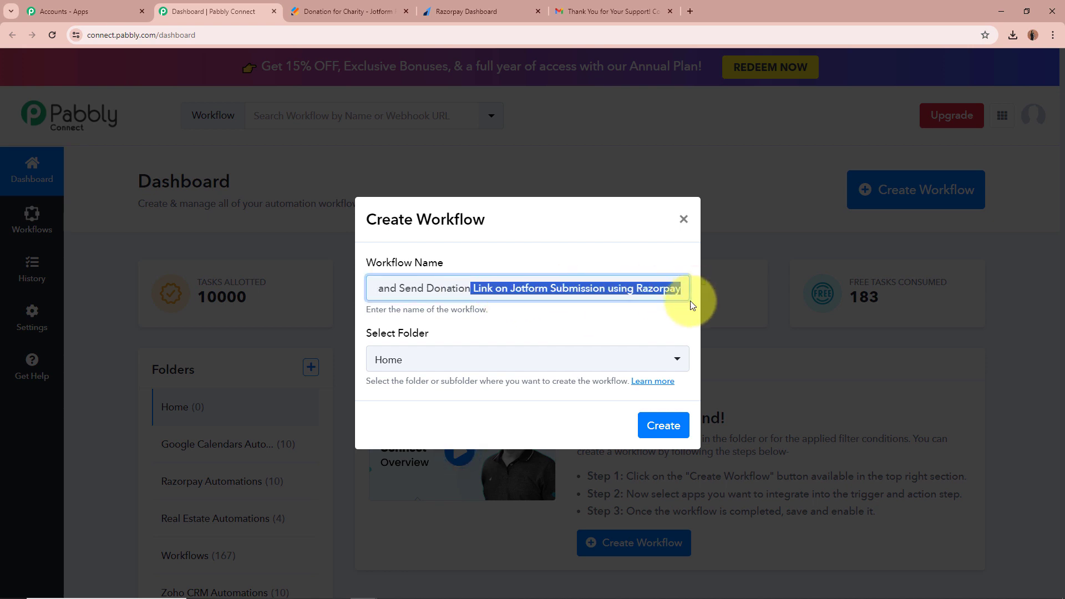
{"action": "left_click", "coordinate": [668, 318]}
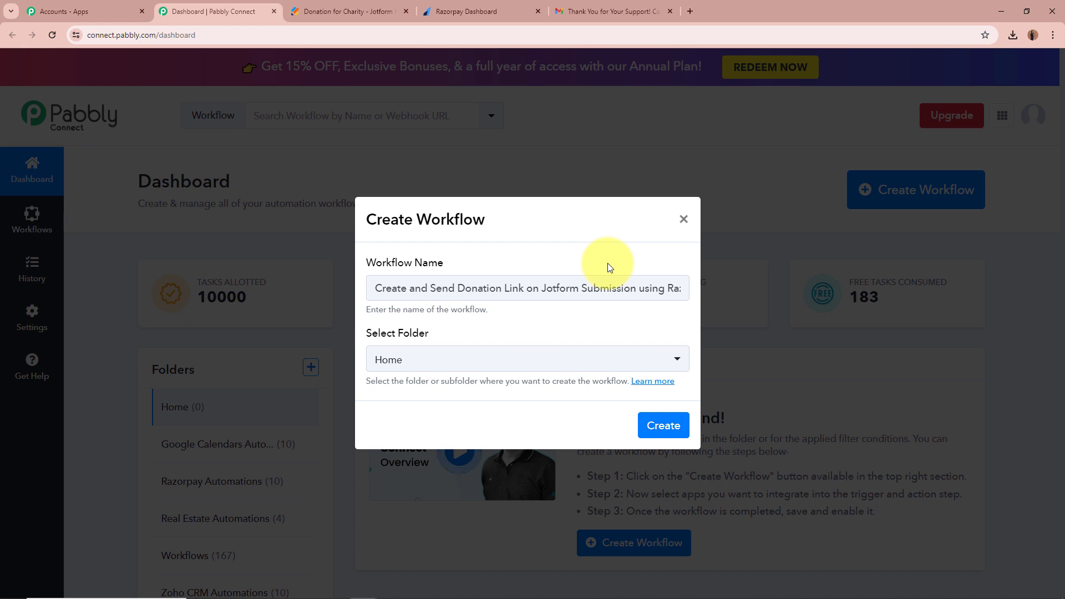
{"action": "left_click_drag", "start_coordinate": [367, 332], "coordinate": [467, 334]}
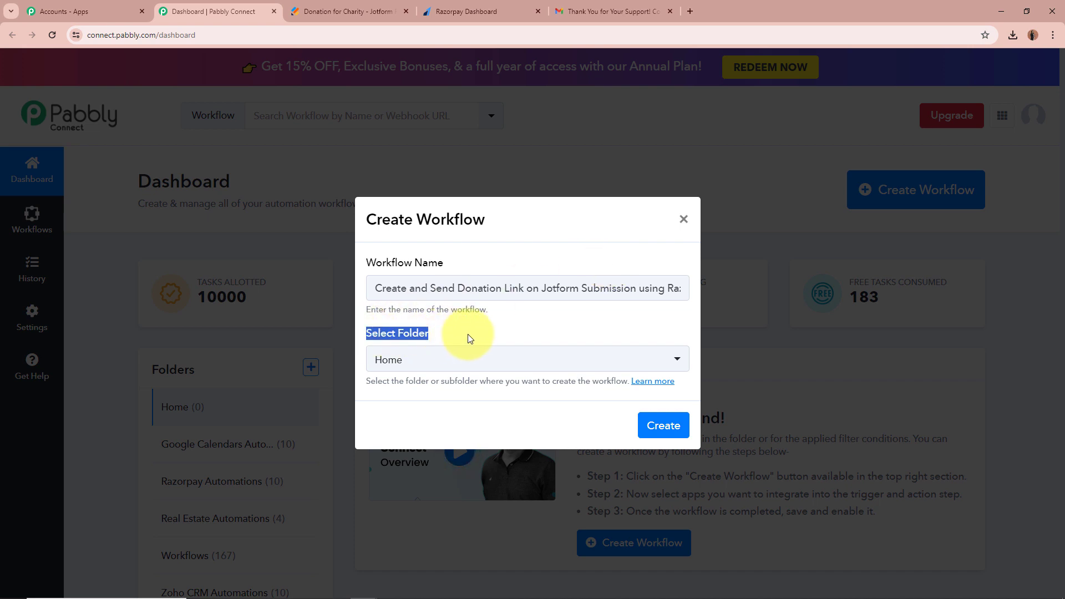
{"action": "left_click", "coordinate": [468, 334]}
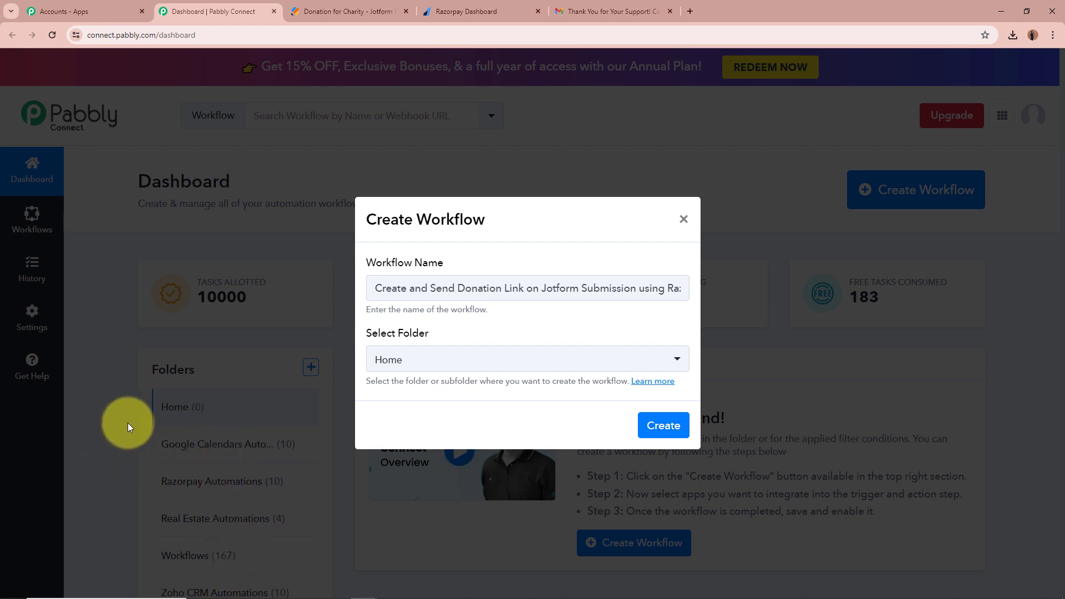
{"action": "left_click_drag", "start_coordinate": [408, 288], "coordinate": [579, 291]}
{"action": "left_click", "coordinate": [631, 324]}
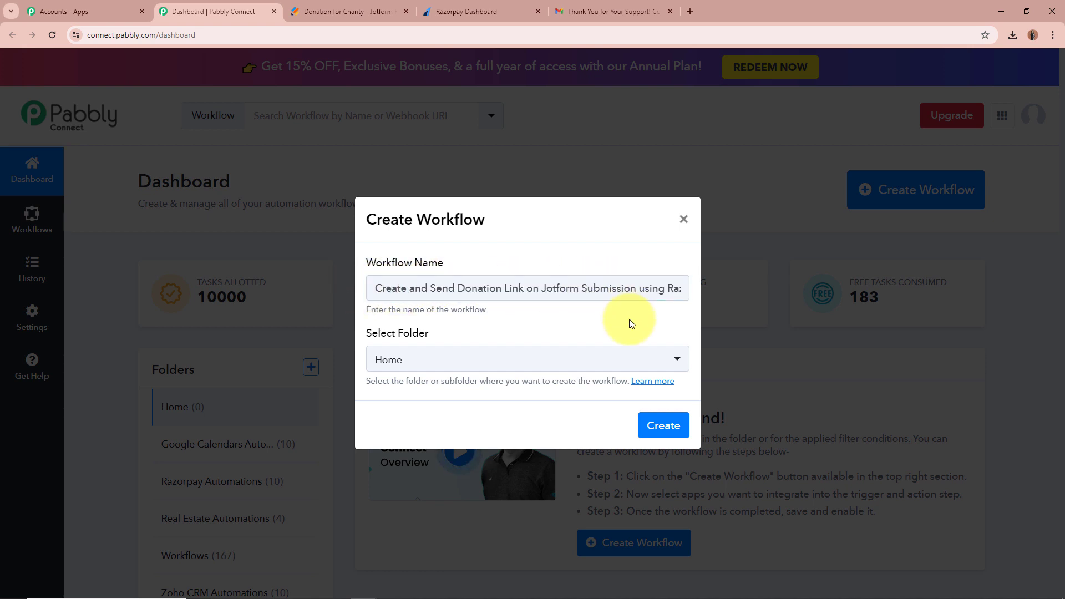
{"action": "left_click", "coordinate": [676, 361]}
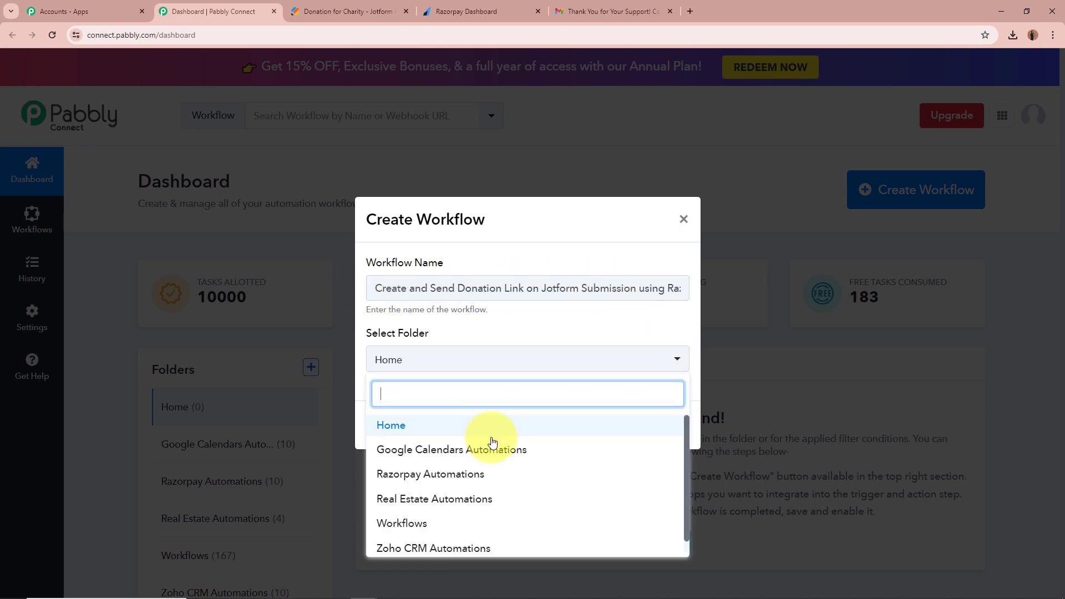
{"action": "left_click", "coordinate": [498, 477]}
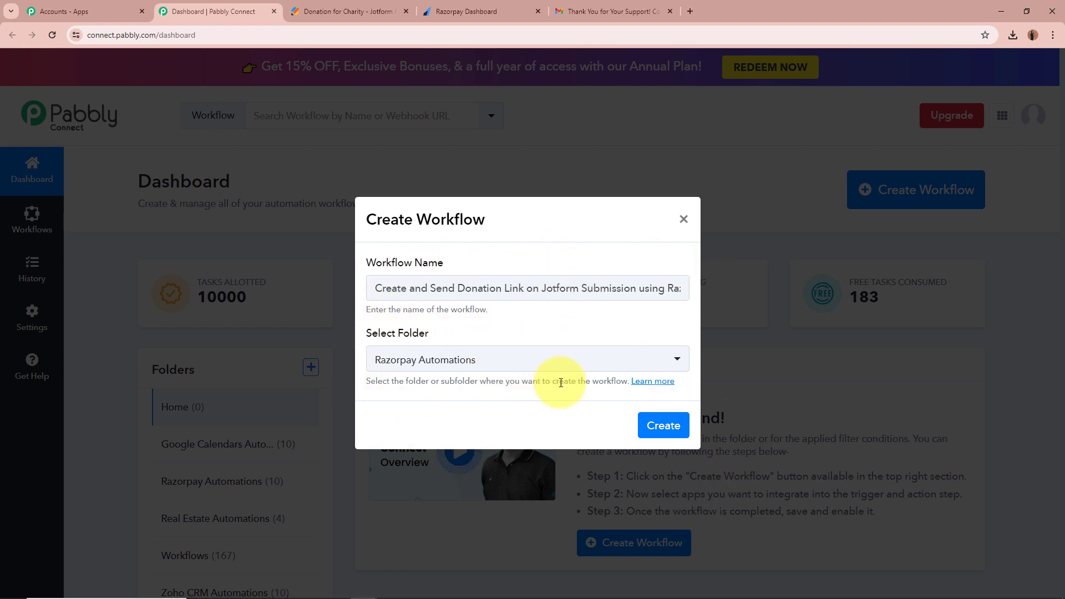
{"action": "left_click", "coordinate": [666, 424]}
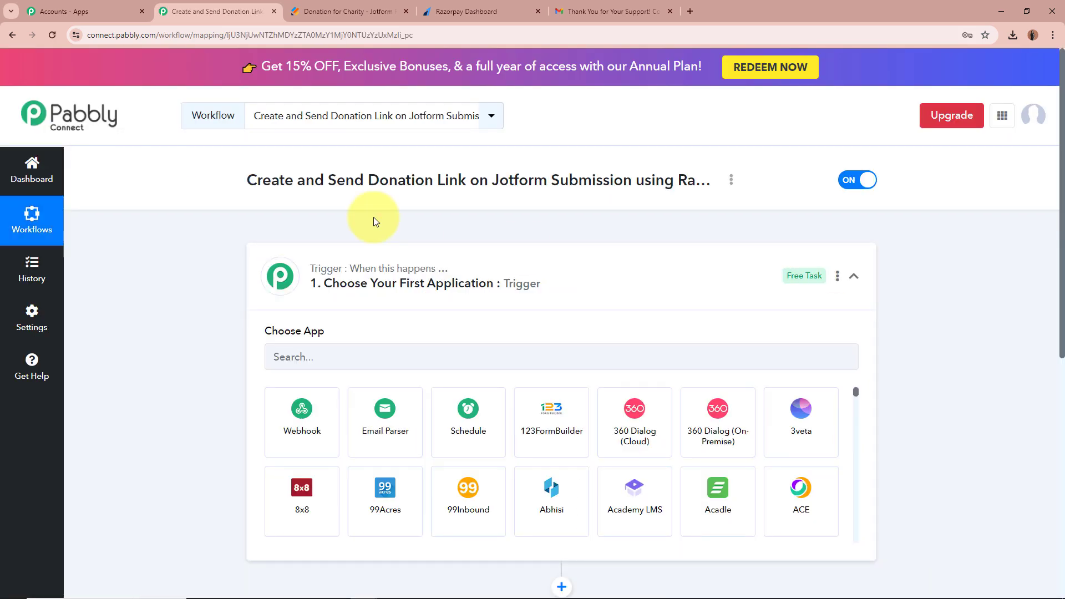
Search 'Jot' in the trigger's app picker and choose Jotform as the trigger app.
{"action": "left_click_drag", "start_coordinate": [239, 180], "coordinate": [733, 189]}
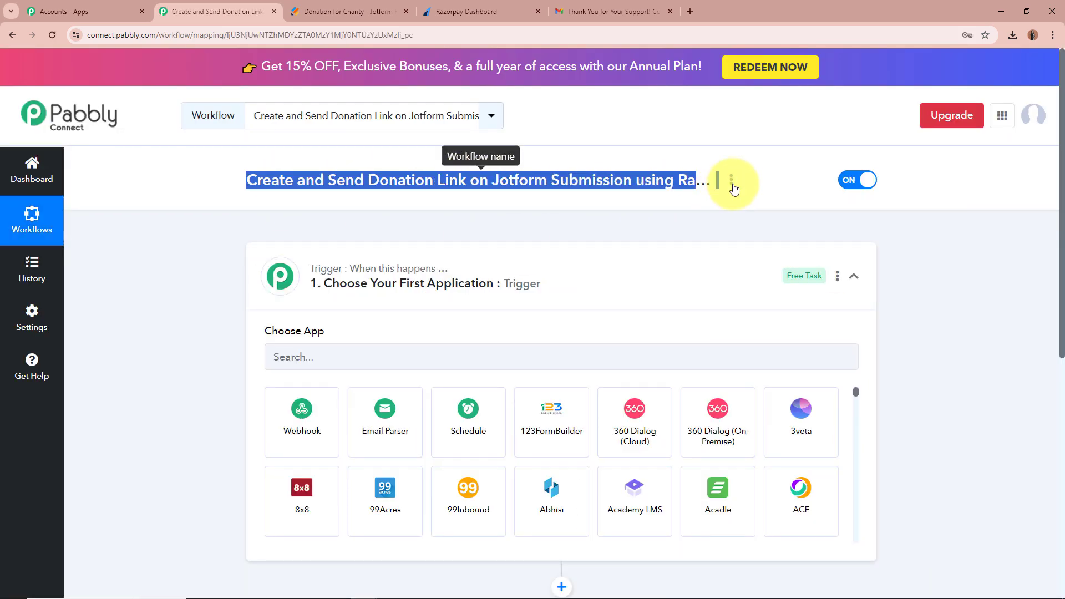
{"action": "left_click", "coordinate": [245, 291]}
{"action": "left_click", "coordinate": [507, 280]}
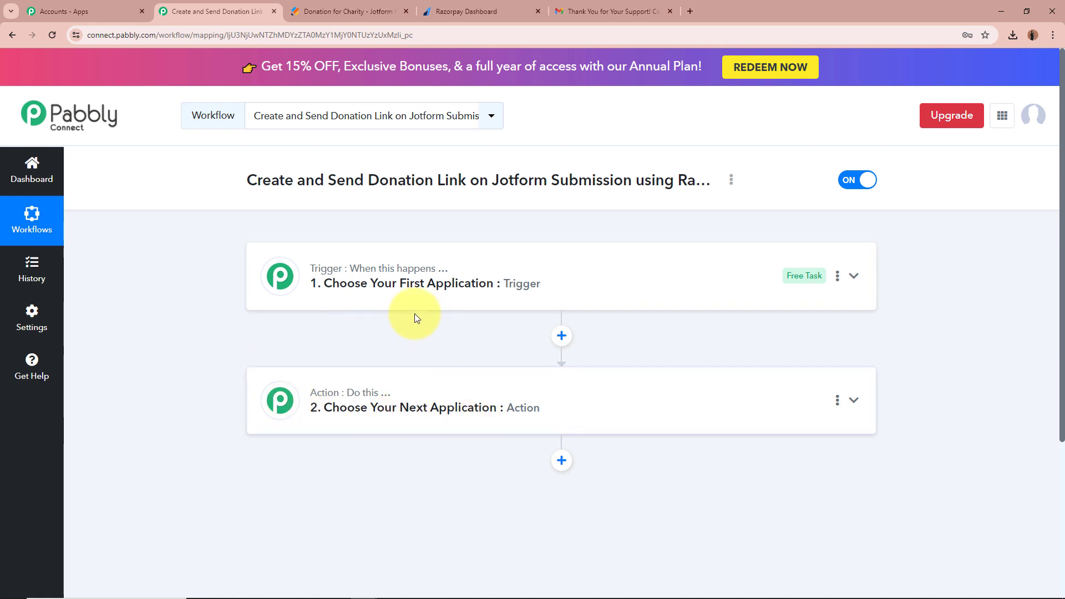
{"action": "mouse_move", "coordinate": [320, 276]}
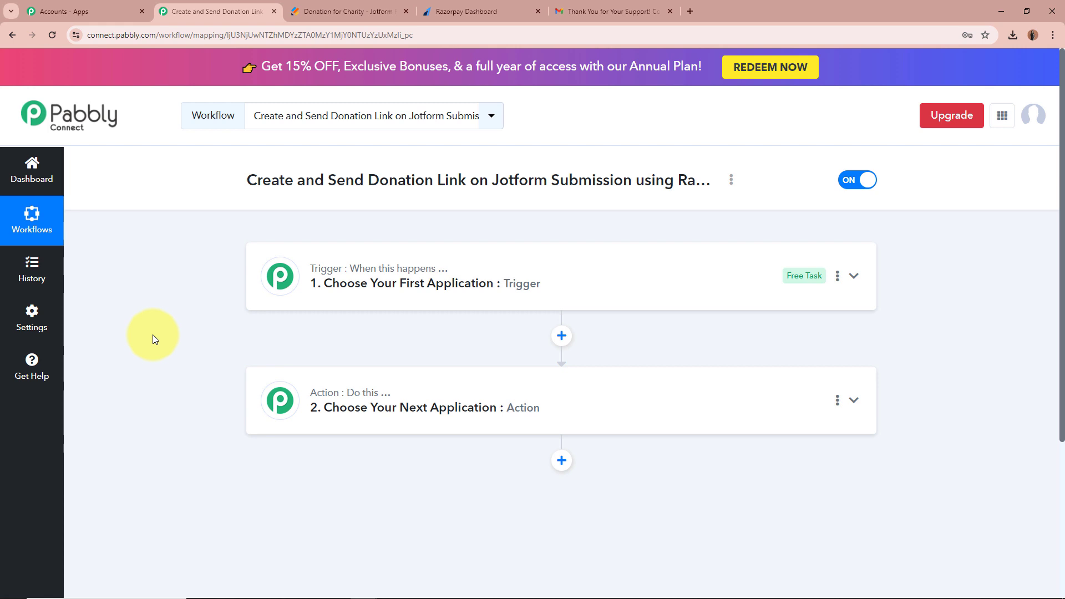
{"action": "left_click", "coordinate": [860, 282]}
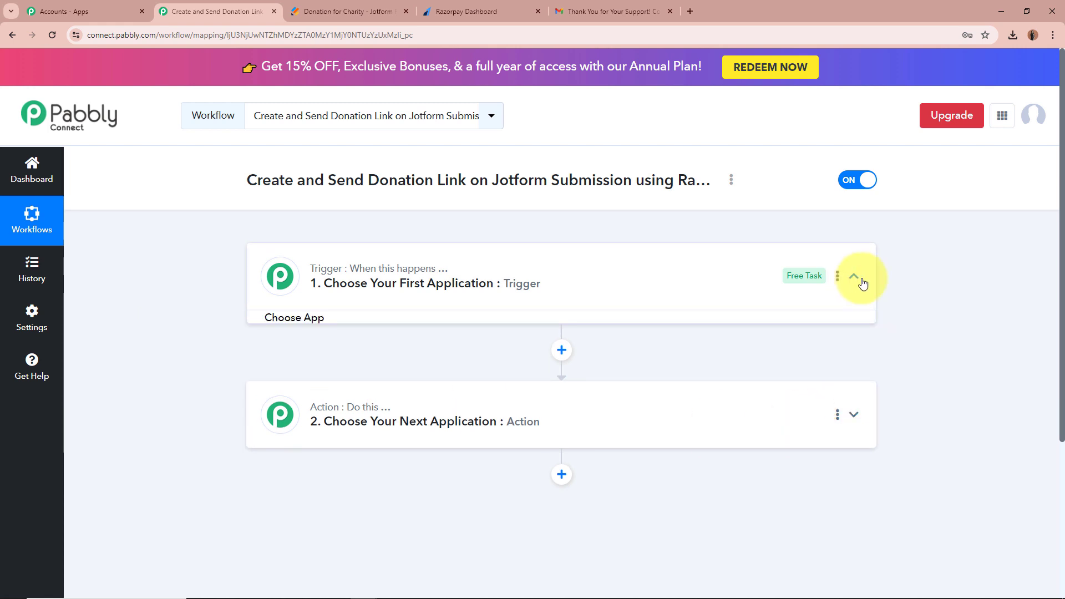
{"action": "left_click", "coordinate": [530, 354]}
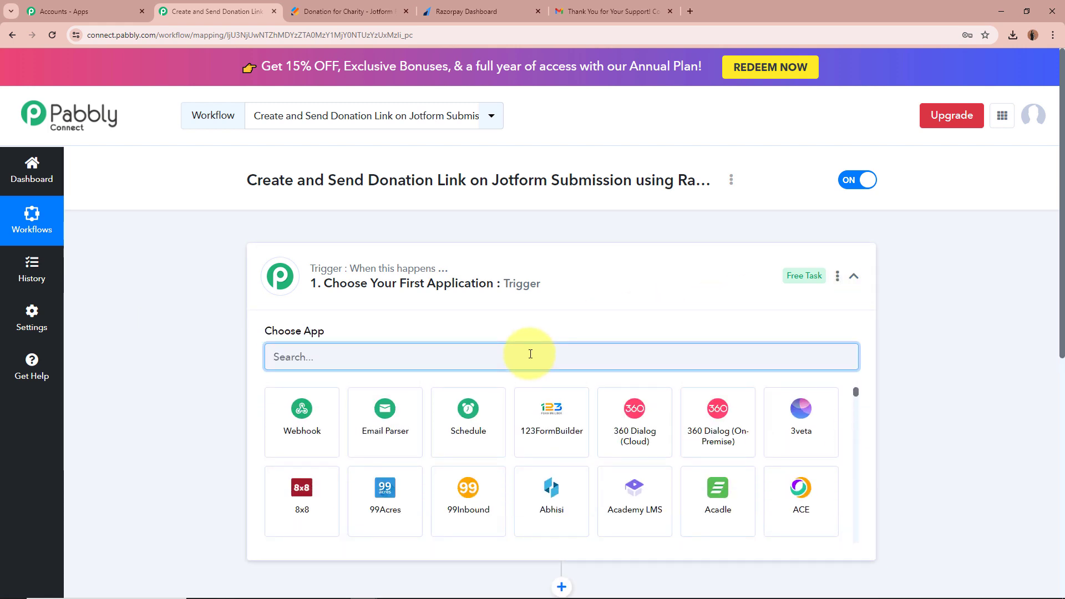
{"action": "type", "text": "Joj"}
{"action": "key", "text": "BackSpace"}
{"action": "type", "text": "t"}
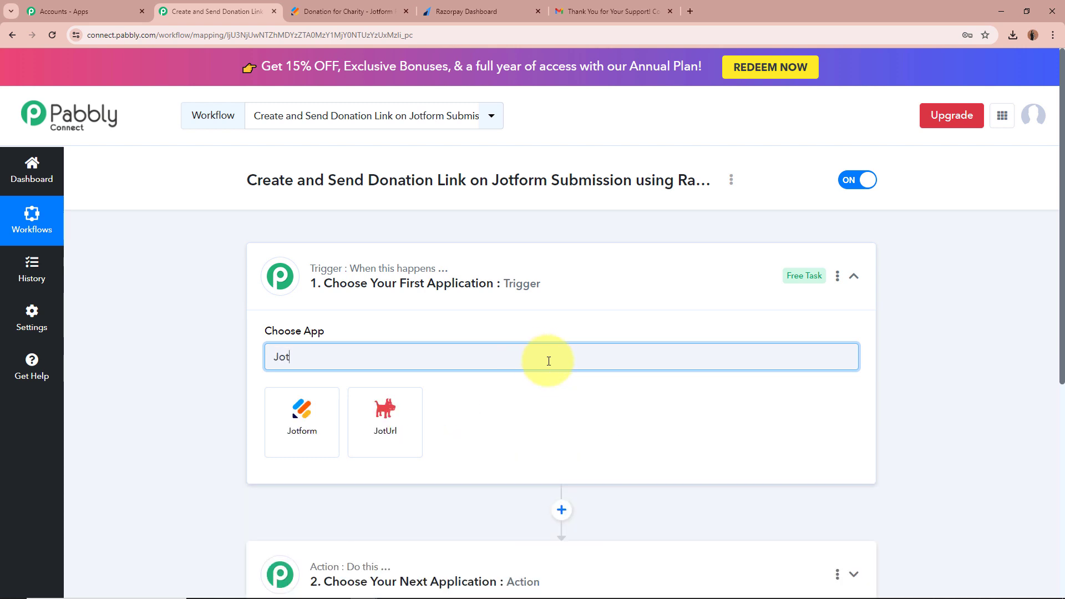
{"action": "left_click", "coordinate": [301, 398]}
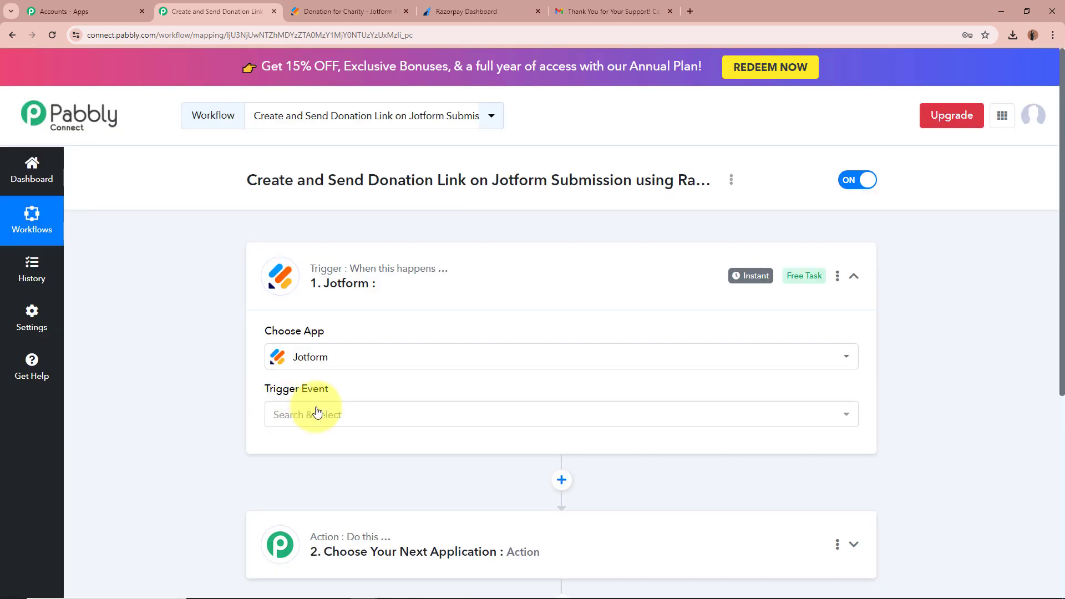
{"action": "left_click", "coordinate": [360, 414]}
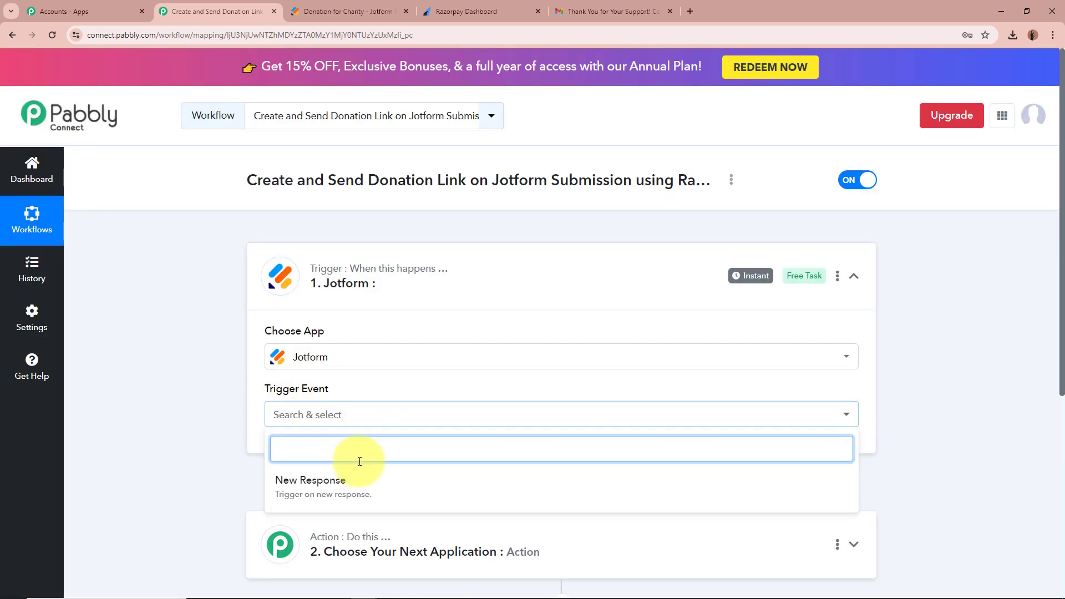
Set the Jotform trigger event to New Response.
{"action": "left_click", "coordinate": [313, 482]}
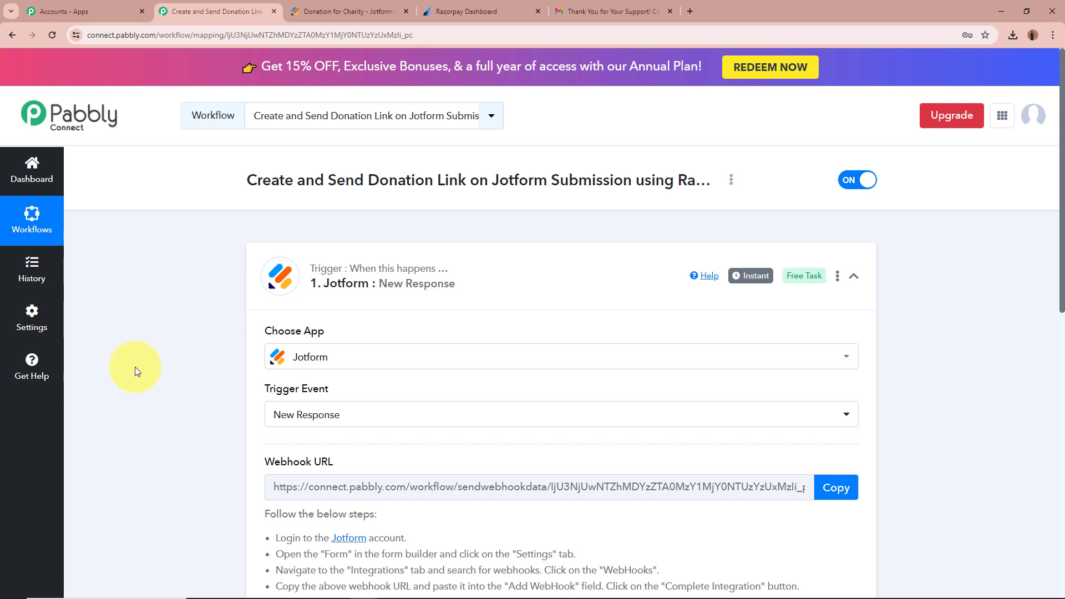
{"action": "scroll", "coordinate": [228, 345], "scroll_direction": "down", "scroll_amount": 4}
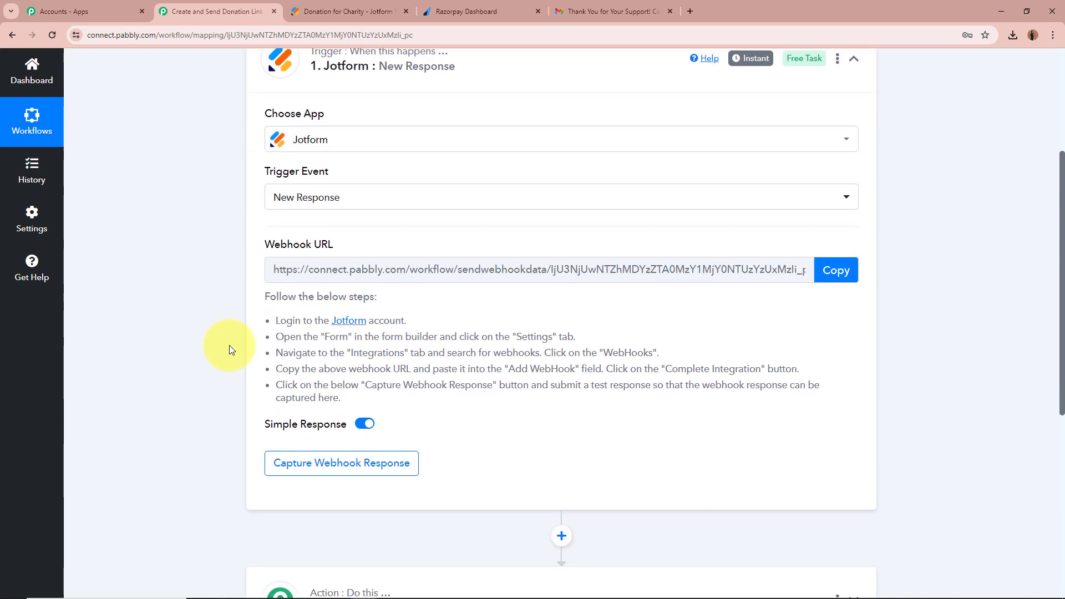
{"action": "scroll", "coordinate": [214, 294], "scroll_direction": "up", "scroll_amount": 4}
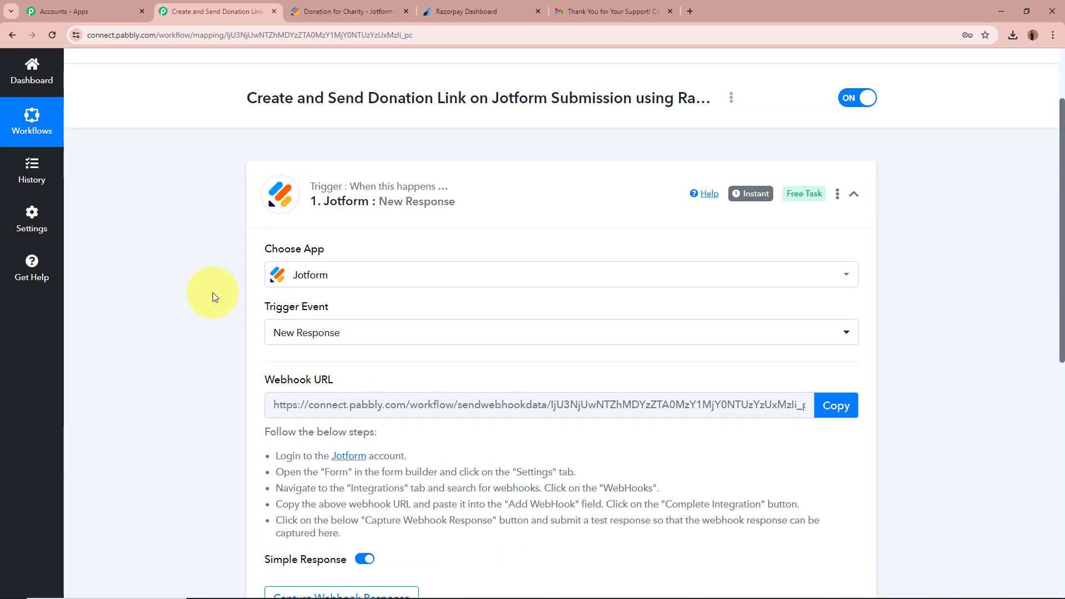
{"action": "scroll", "coordinate": [212, 291], "scroll_direction": "down", "scroll_amount": 1}
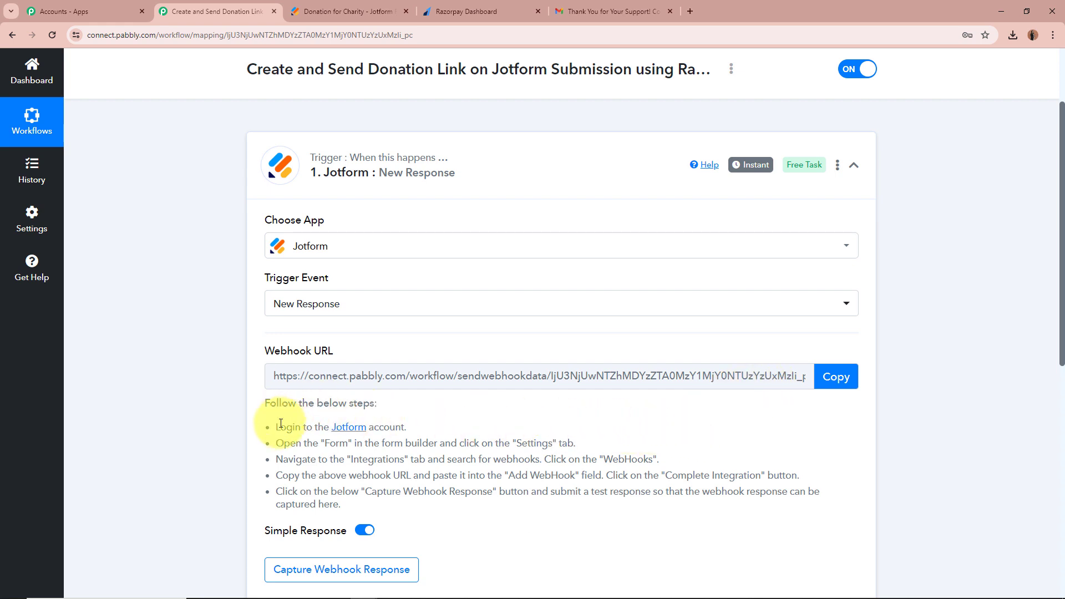
Copy the trigger's webhook URL and start waiting for a webhook response.
{"action": "left_click_drag", "start_coordinate": [275, 424], "coordinate": [344, 506]}
{"action": "left_click", "coordinate": [433, 458]}
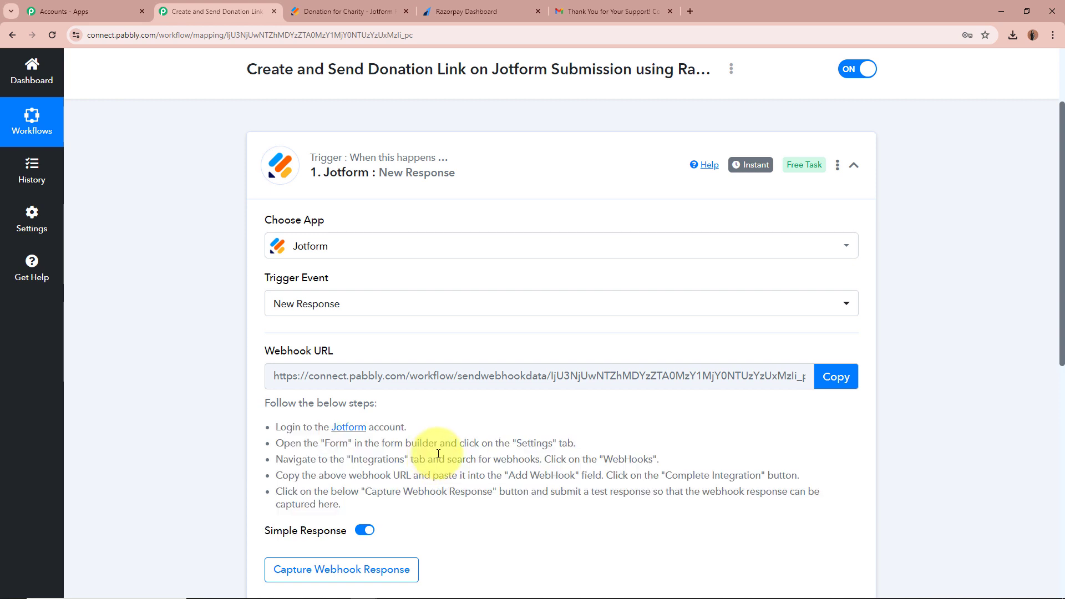
{"action": "left_click", "coordinate": [829, 378]}
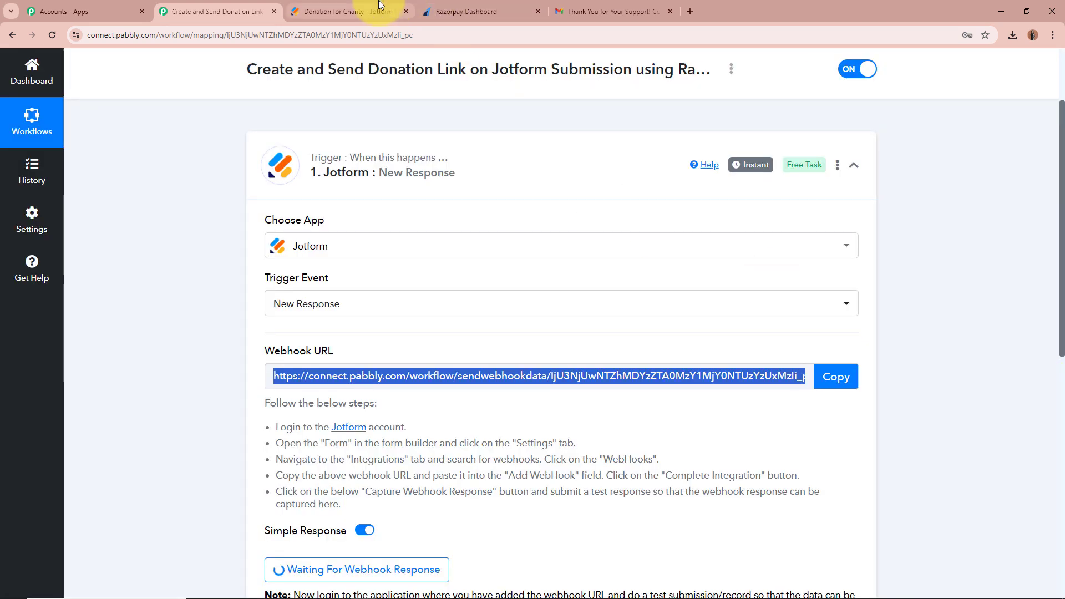
{"action": "left_click", "coordinate": [355, 11]}
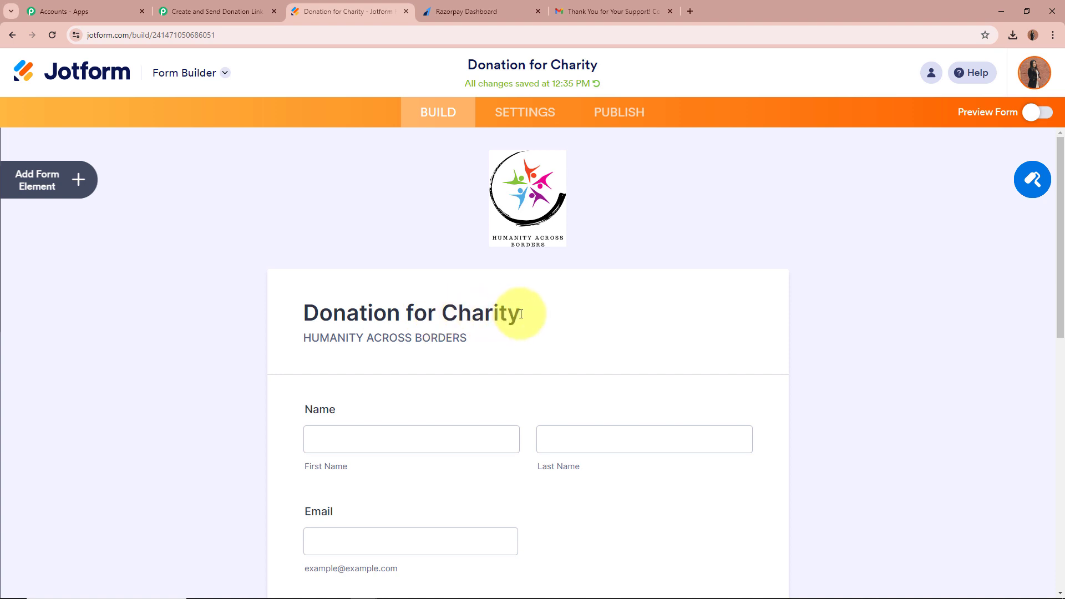
Find the WebHooks integration under the Donation for Charity form's Settings > Integrations.
{"action": "scroll", "coordinate": [993, 350], "scroll_direction": "down", "scroll_amount": 7}
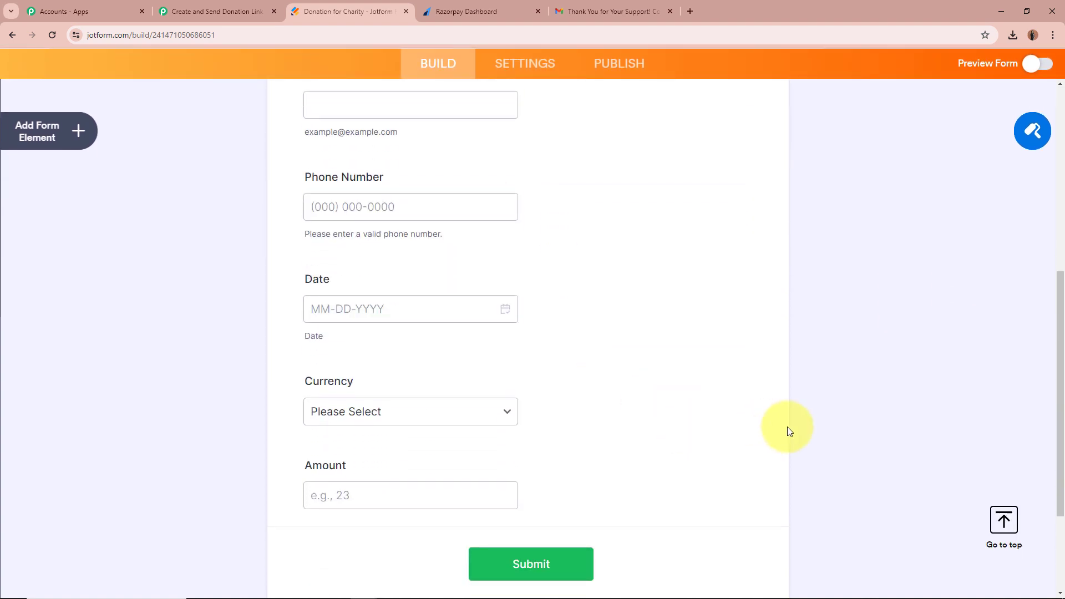
{"action": "scroll", "coordinate": [787, 427], "scroll_direction": "up", "scroll_amount": 8}
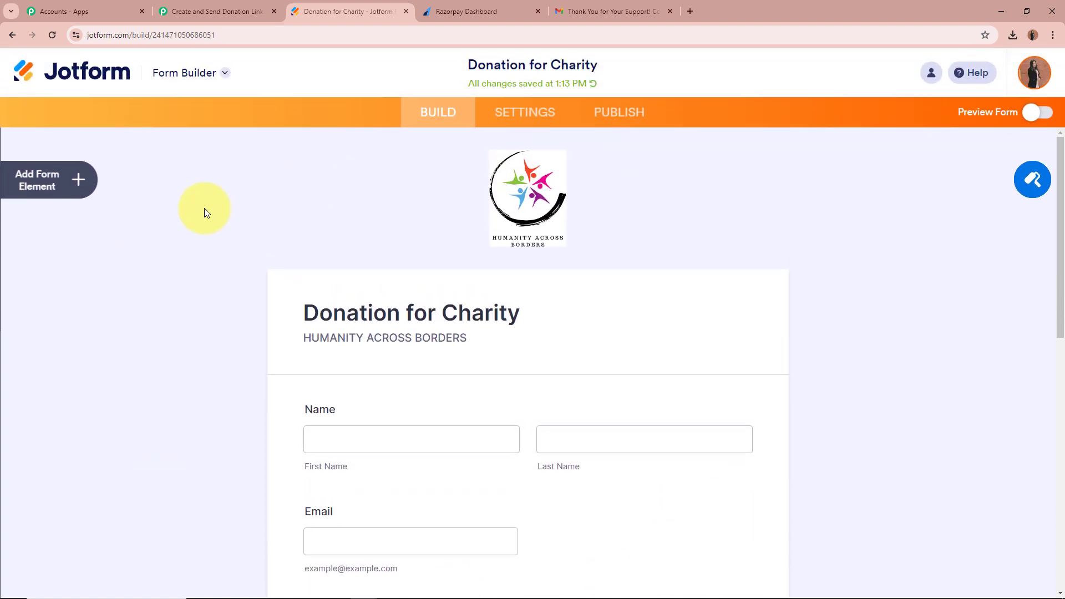
{"action": "left_click", "coordinate": [521, 108]}
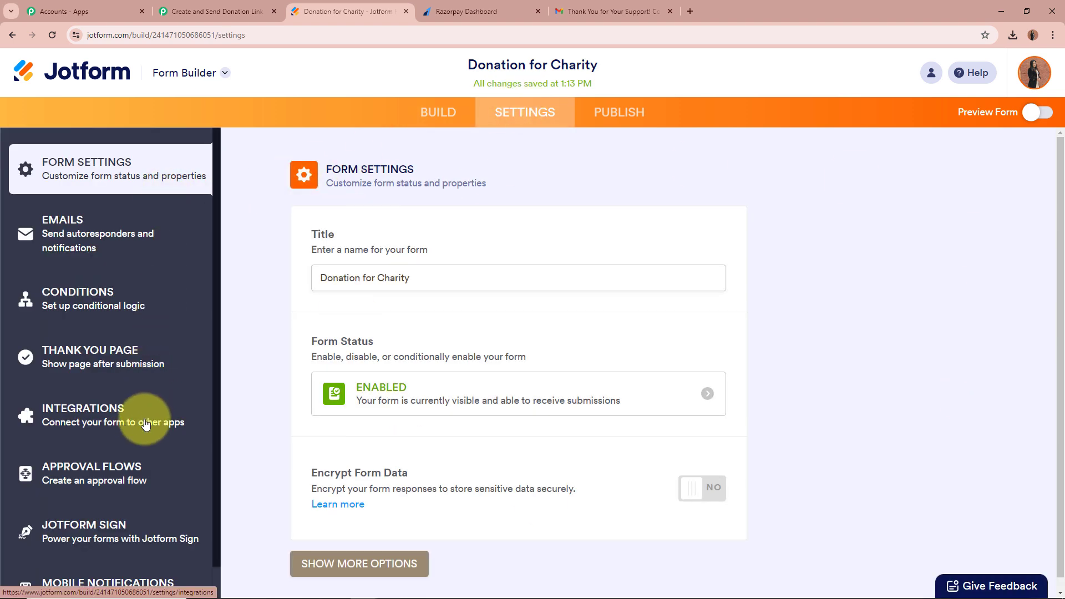
{"action": "scroll", "coordinate": [145, 433], "scroll_direction": "down", "scroll_amount": 1}
{"action": "scroll", "coordinate": [145, 441], "scroll_direction": "up", "scroll_amount": 1}
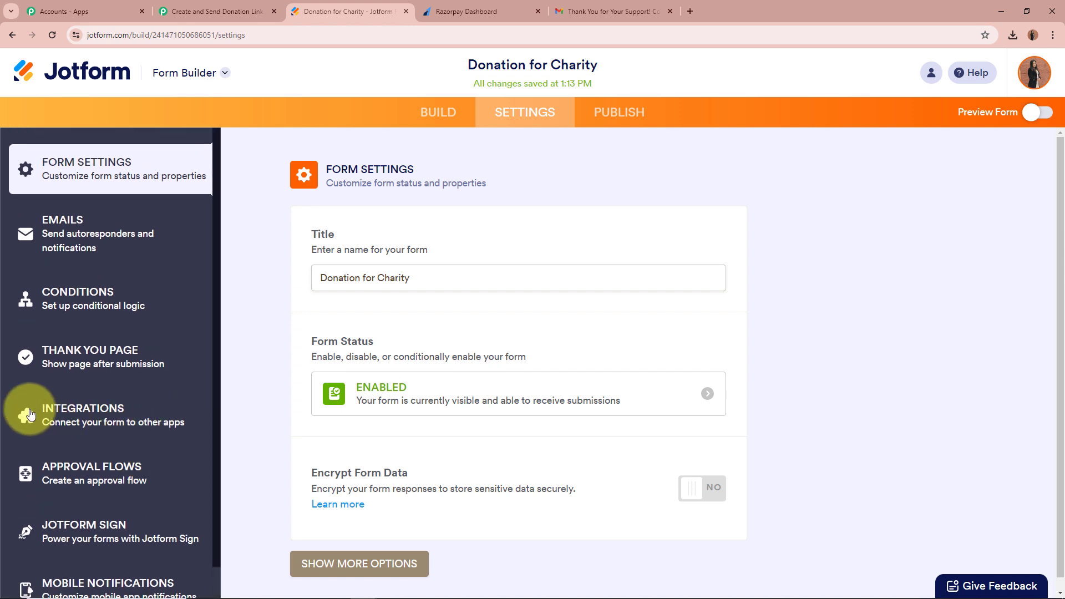
{"action": "left_click", "coordinate": [170, 423]}
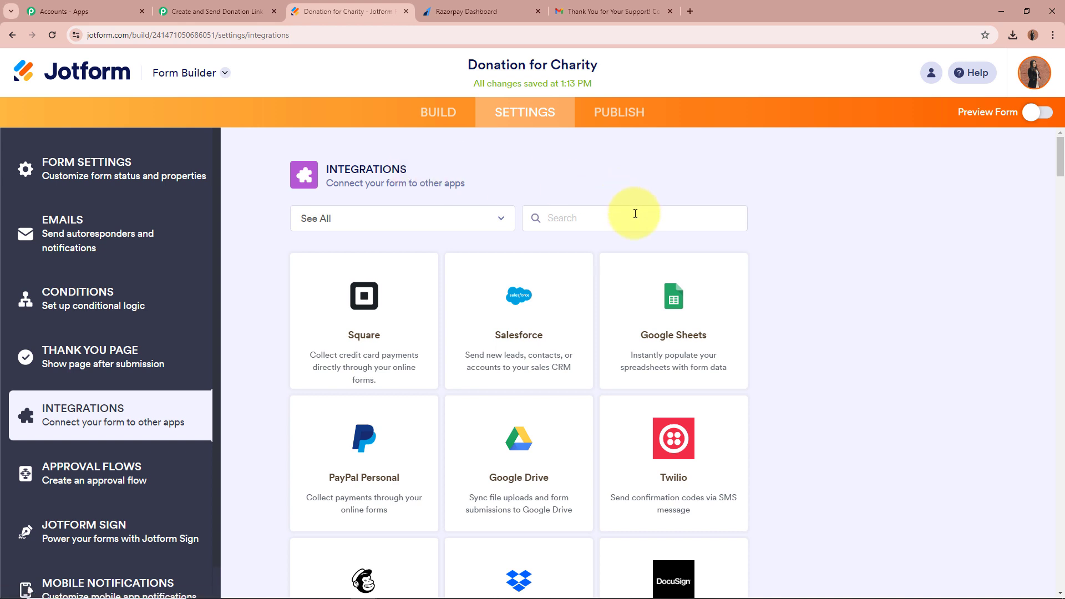
{"action": "type", "text": "We"}
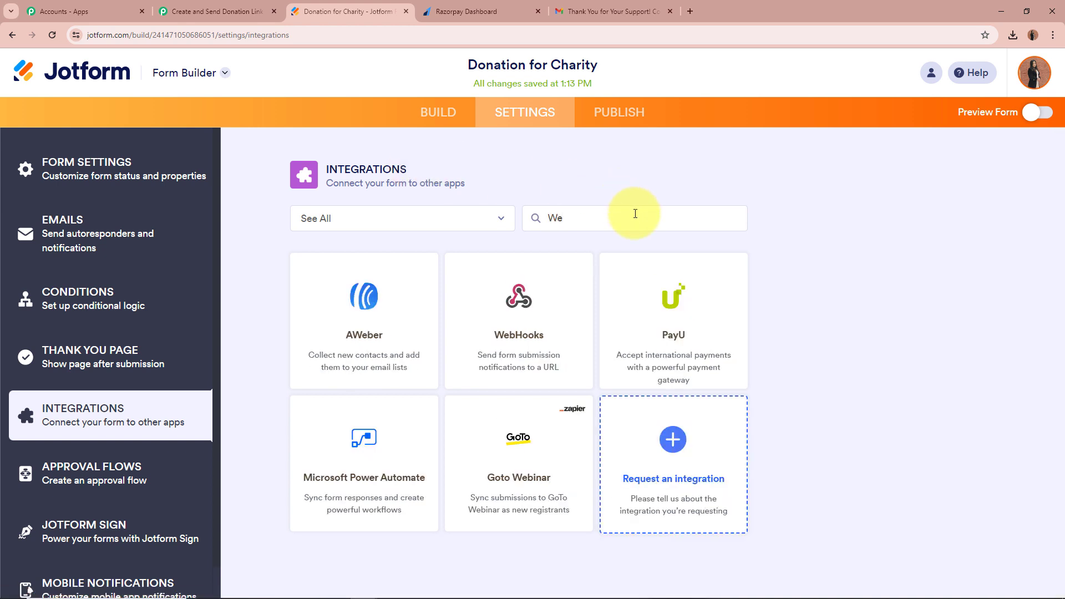
{"action": "type", "text": "b"}
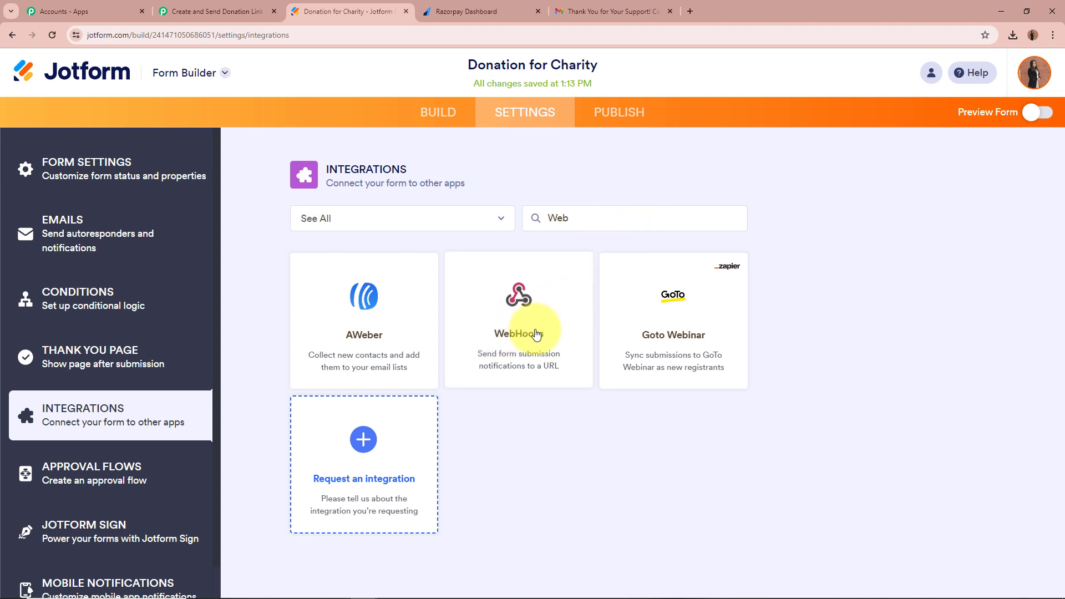
{"action": "left_click", "coordinate": [515, 334]}
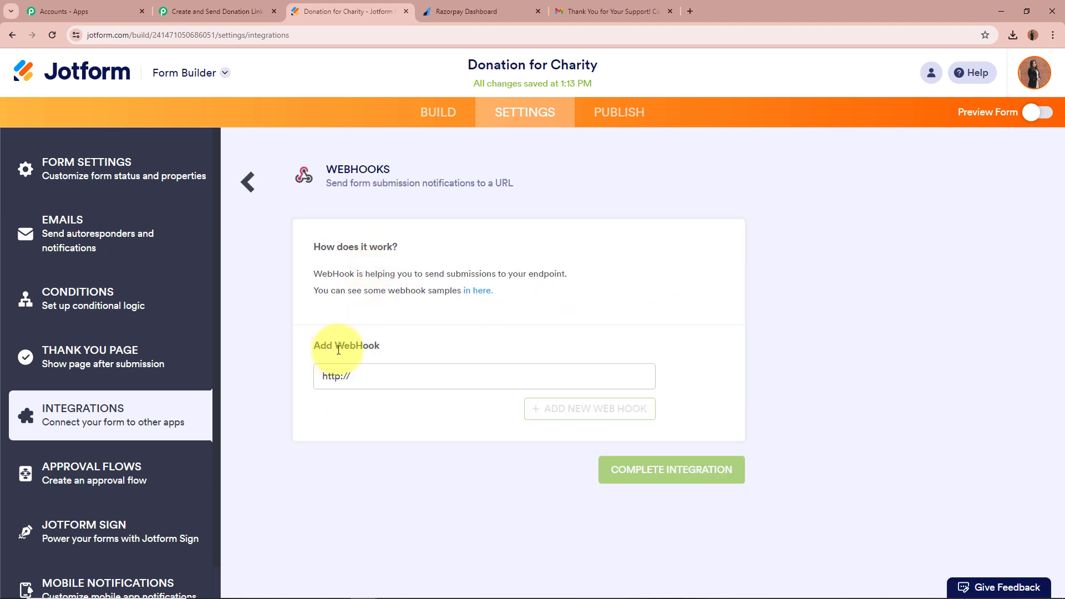
Paste the Pabbly webhook URL into WebHooks and complete the integration.
{"action": "left_click_drag", "start_coordinate": [381, 378], "coordinate": [260, 381]}
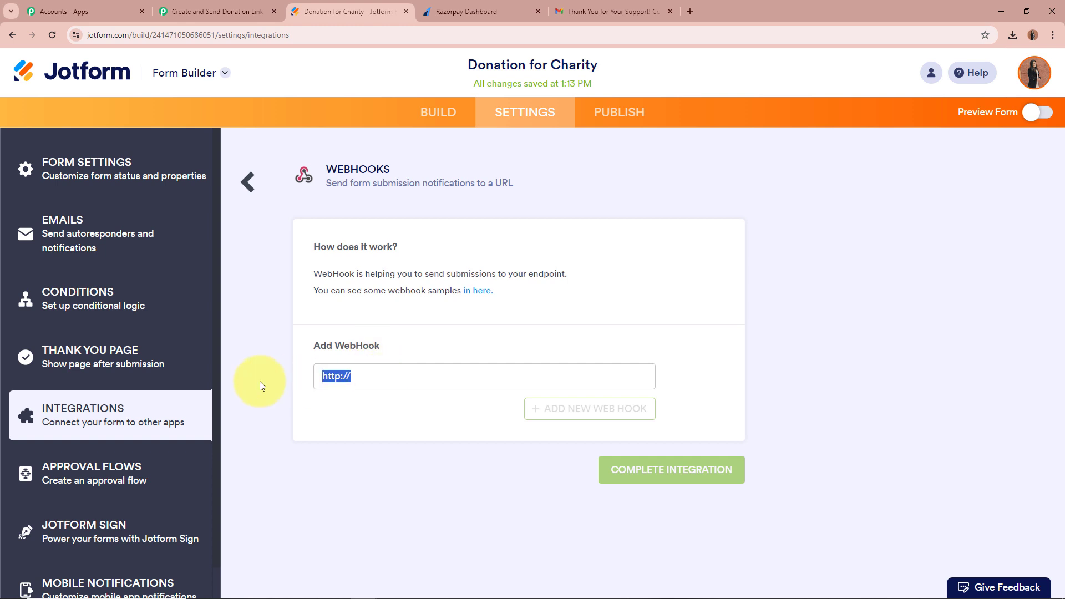
{"action": "key", "text": "ctrl+v"}
{"action": "left_click", "coordinate": [443, 430]}
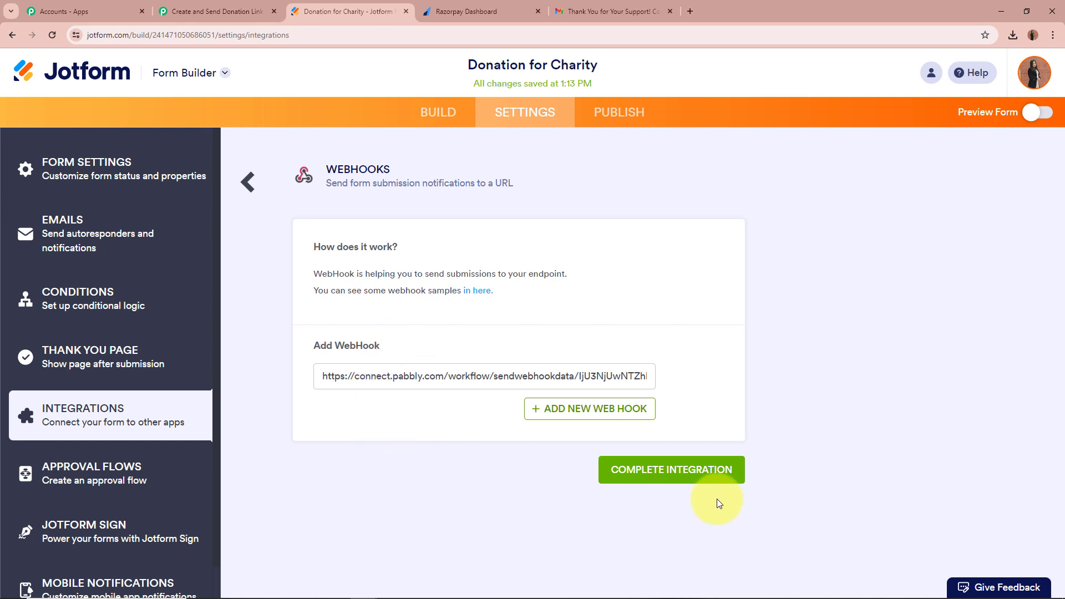
{"action": "left_click", "coordinate": [689, 469]}
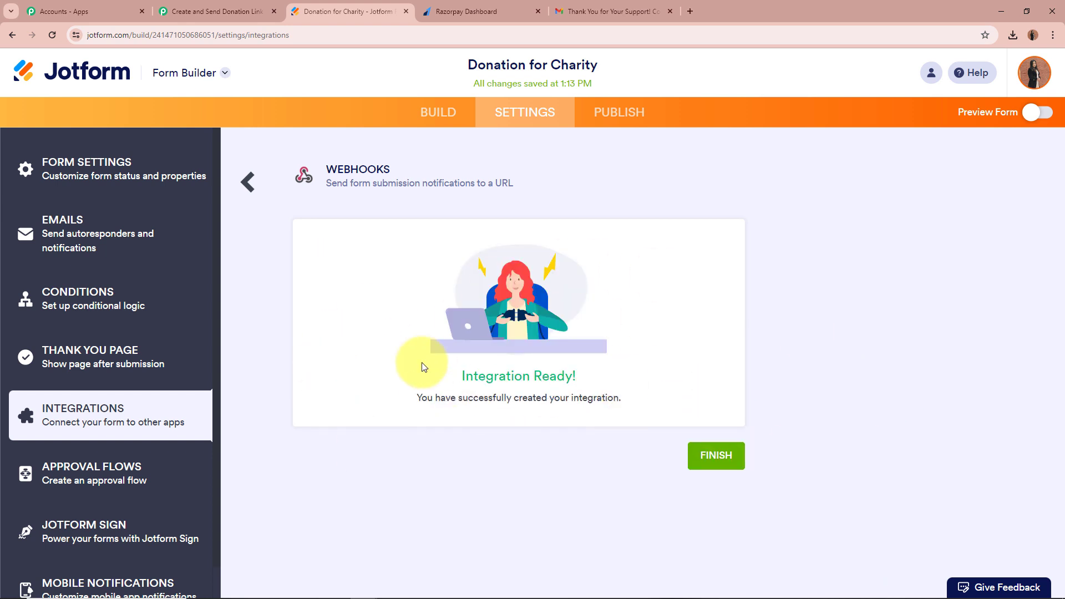
{"action": "triple_click", "coordinate": [469, 395]}
{"action": "left_click", "coordinate": [725, 404]}
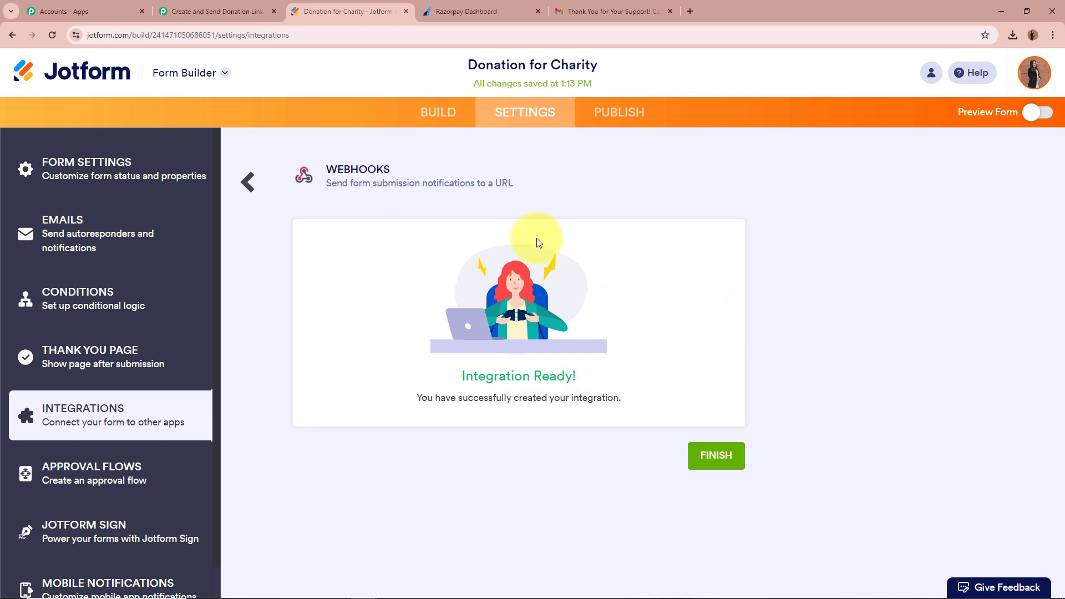
{"action": "left_click", "coordinate": [245, 183]}
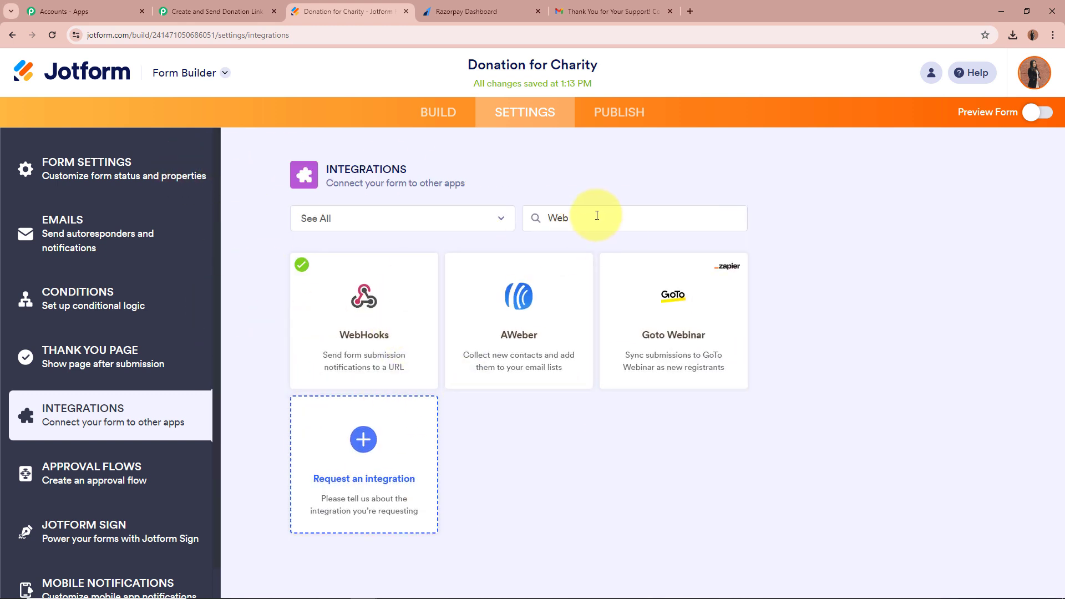
{"action": "left_click_drag", "start_coordinate": [594, 217], "coordinate": [465, 224]}
{"action": "key", "text": "BackSpace"}
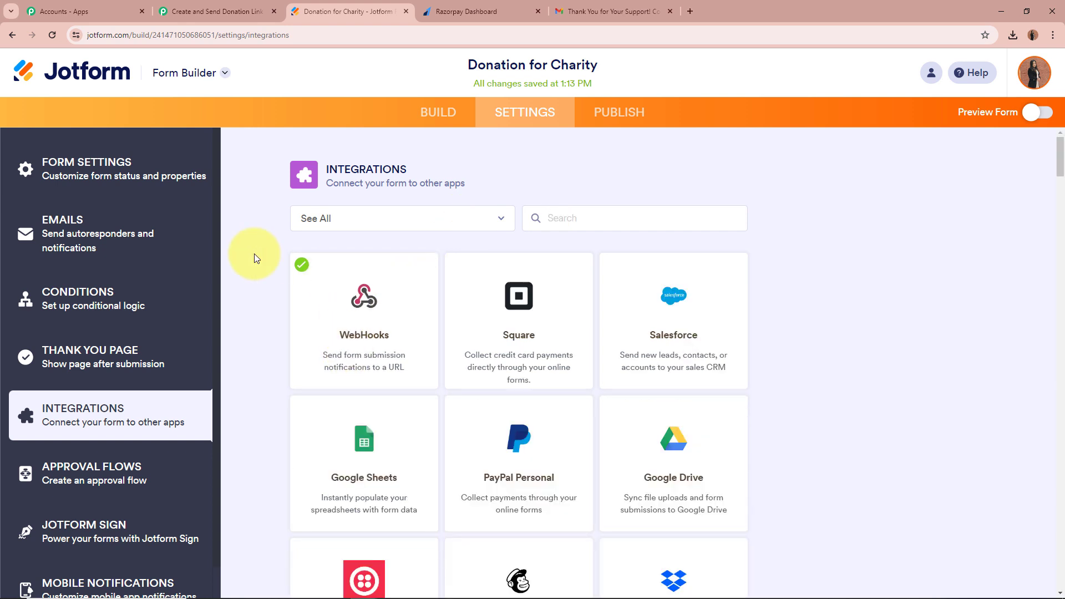
Return to the Donation for Charity form's Build view.
{"action": "left_click", "coordinate": [217, 11]}
{"action": "scroll", "coordinate": [233, 364], "scroll_direction": "down", "scroll_amount": 4}
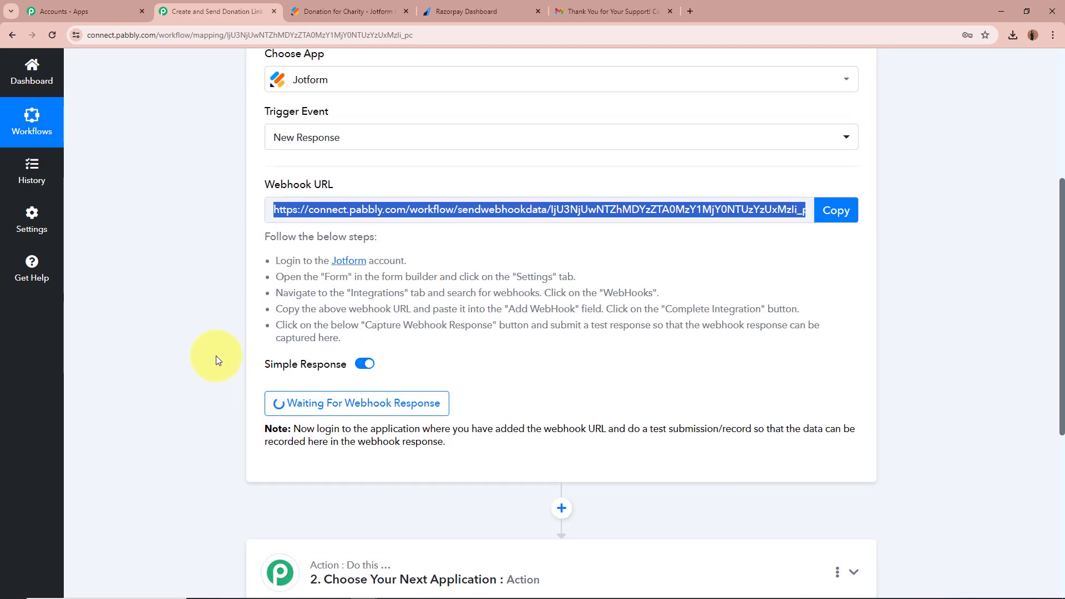
{"action": "scroll", "coordinate": [226, 333], "scroll_direction": "up", "scroll_amount": 6}
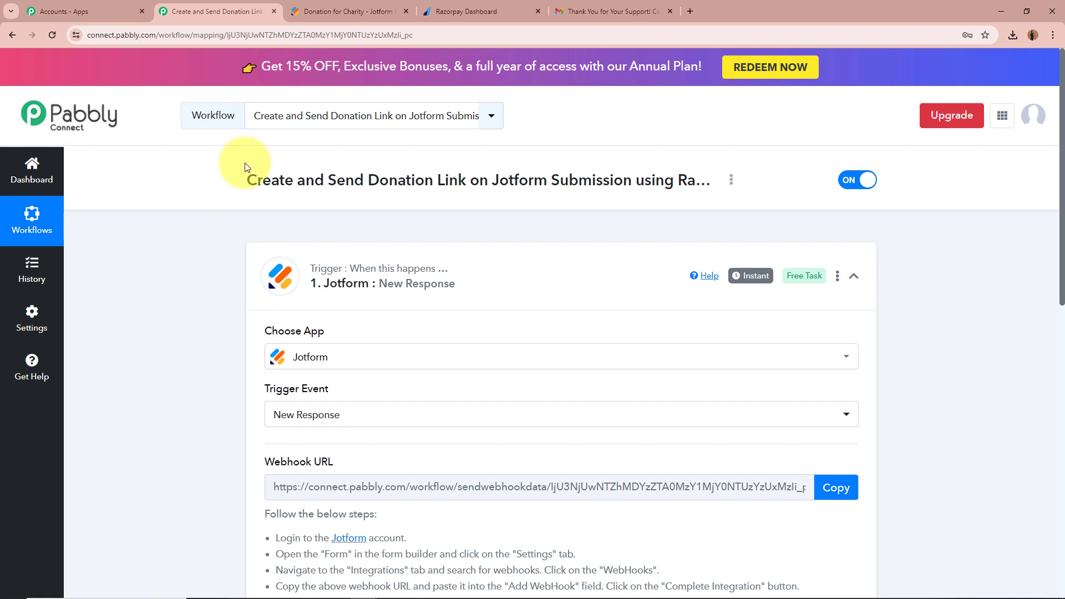
{"action": "left_click", "coordinate": [342, 11]}
{"action": "left_click", "coordinate": [448, 121]}
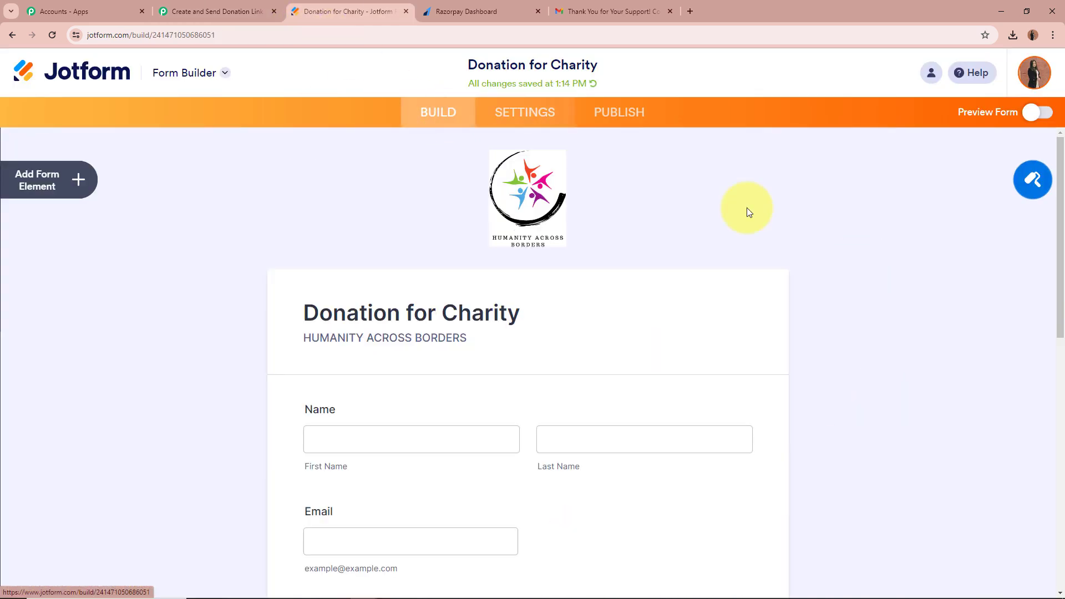
{"action": "scroll", "coordinate": [222, 312], "scroll_direction": "down", "scroll_amount": 3}
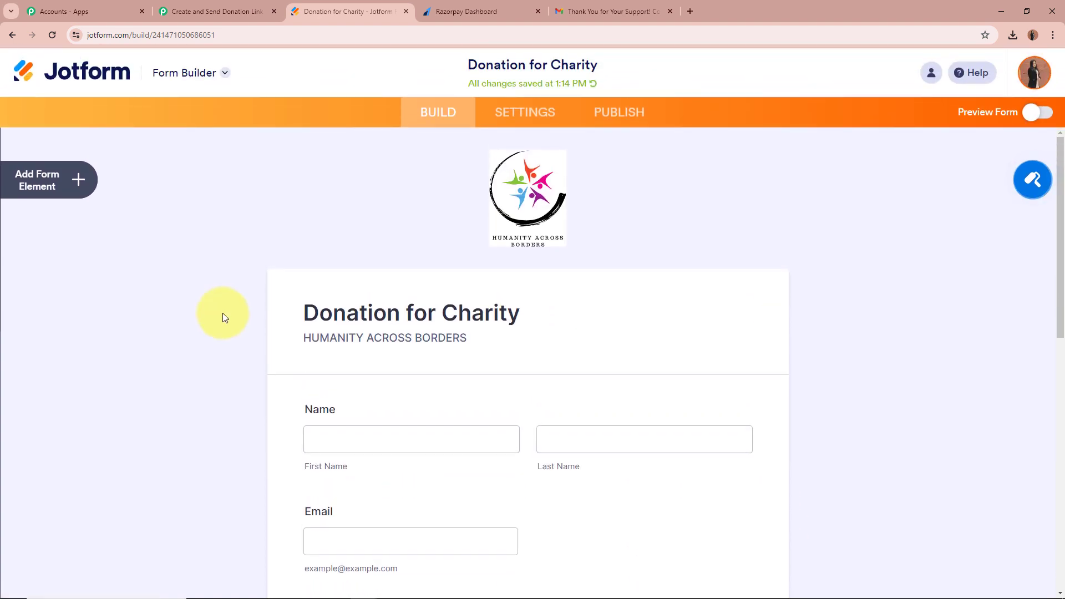
{"action": "left_click", "coordinate": [216, 4]}
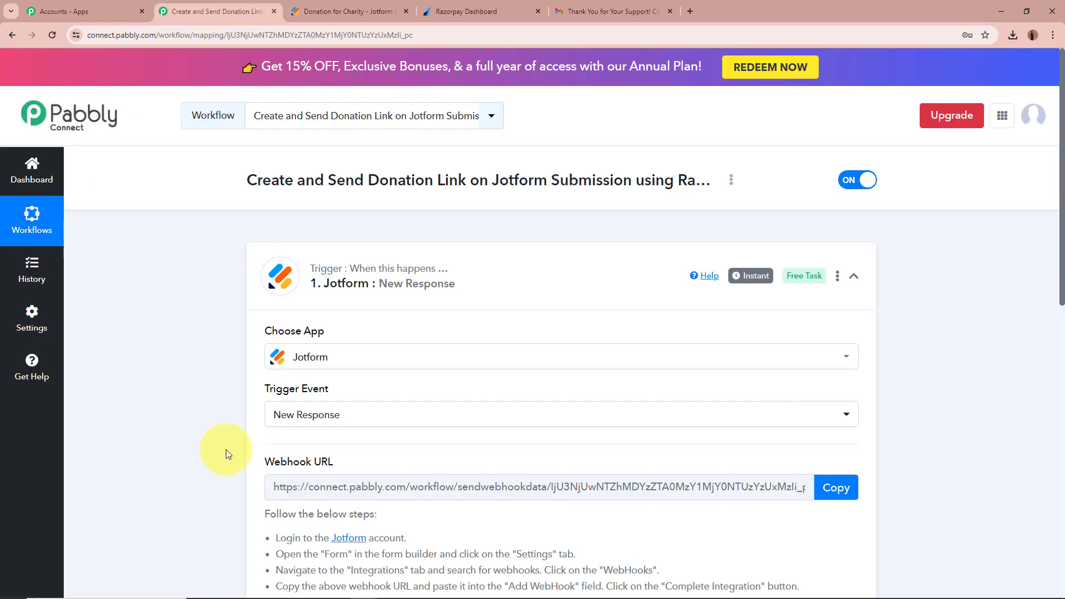
{"action": "scroll", "coordinate": [225, 449], "scroll_direction": "down", "scroll_amount": 5}
{"action": "scroll", "coordinate": [245, 375], "scroll_direction": "up", "scroll_amount": 5}
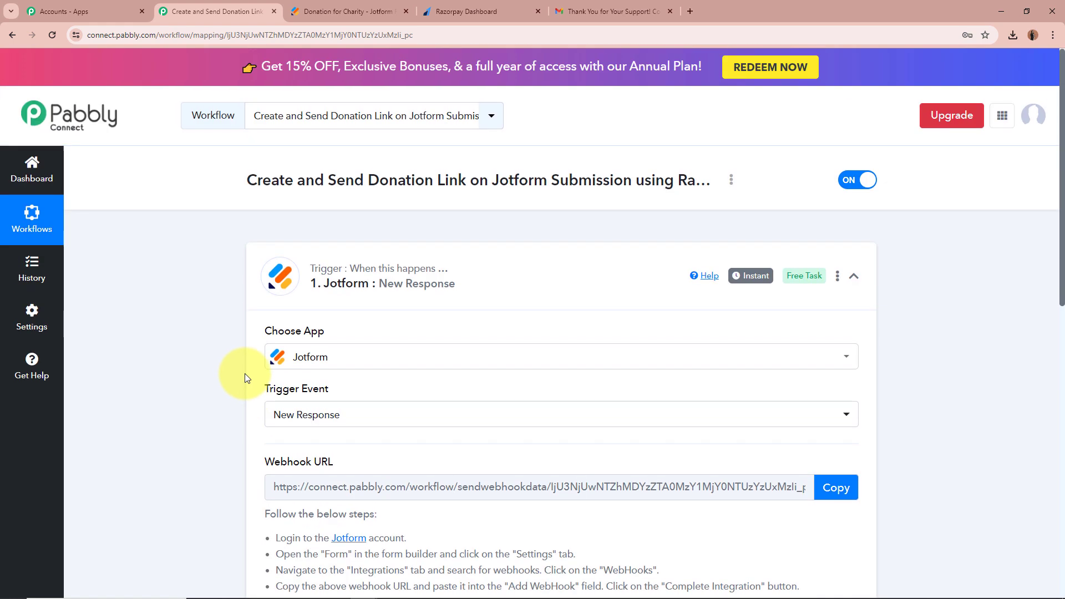
{"action": "left_click", "coordinate": [350, 11]}
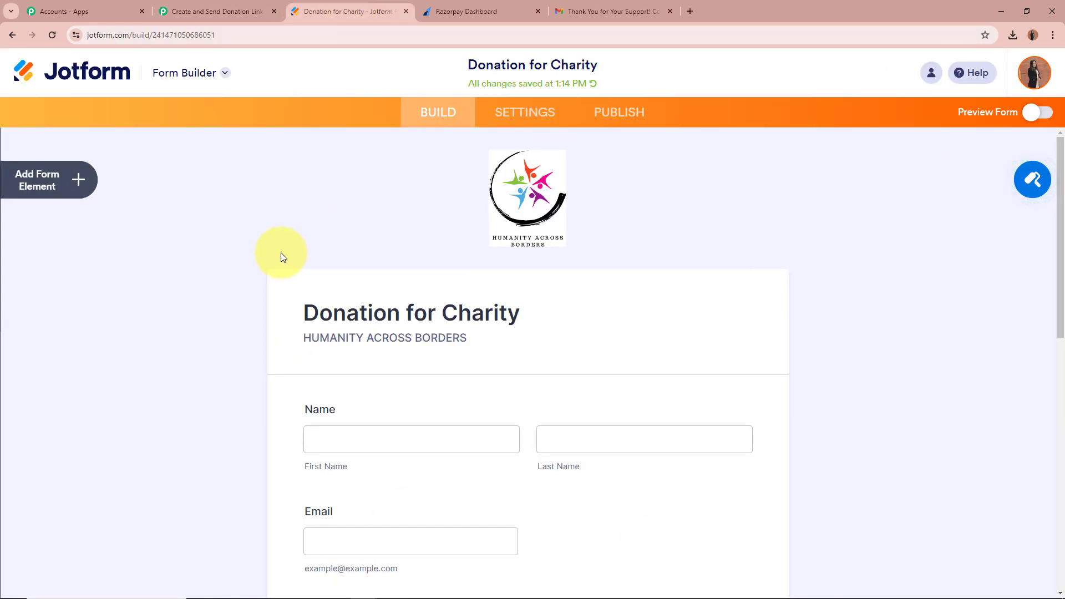
Open the live Donation for Charity form in a new tab from Publish.
{"action": "left_click", "coordinate": [620, 113]}
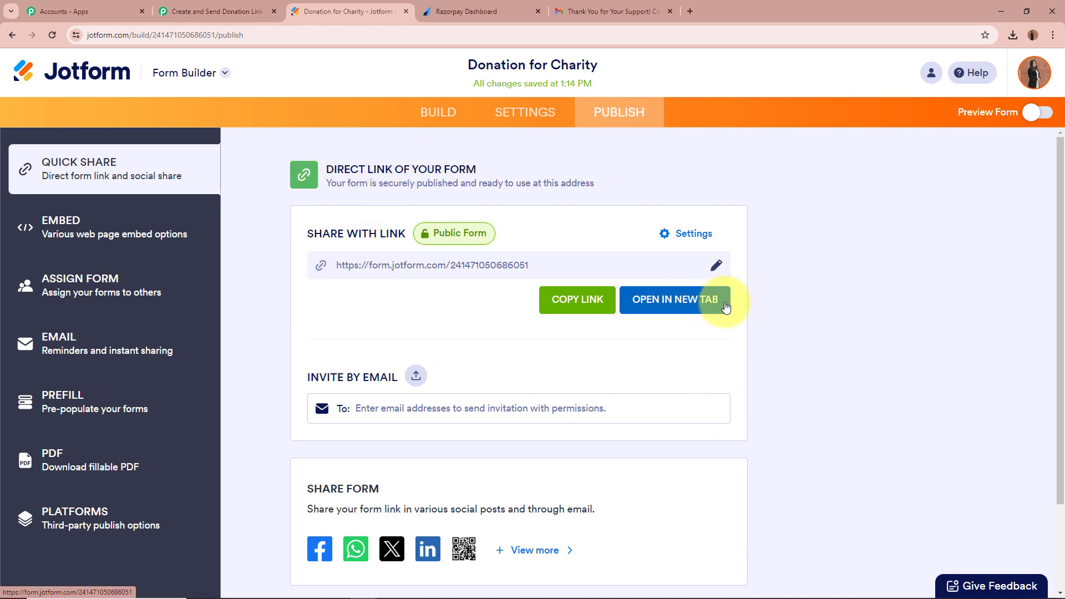
{"action": "left_click", "coordinate": [693, 303]}
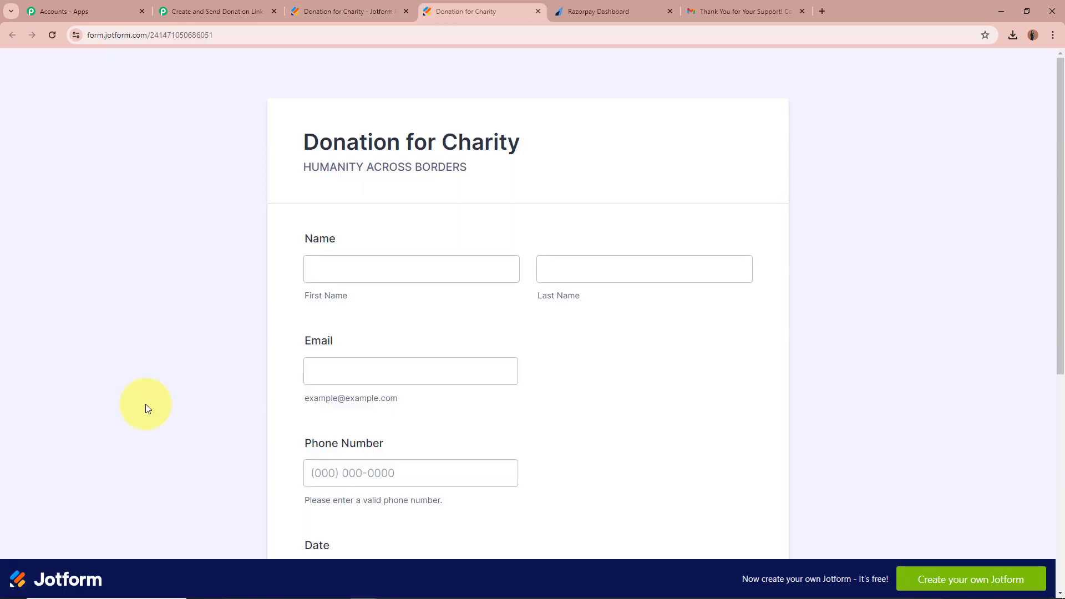
{"action": "scroll", "coordinate": [267, 294], "scroll_direction": "down", "scroll_amount": 6}
{"action": "scroll", "coordinate": [267, 293], "scroll_direction": "up", "scroll_amount": 6}
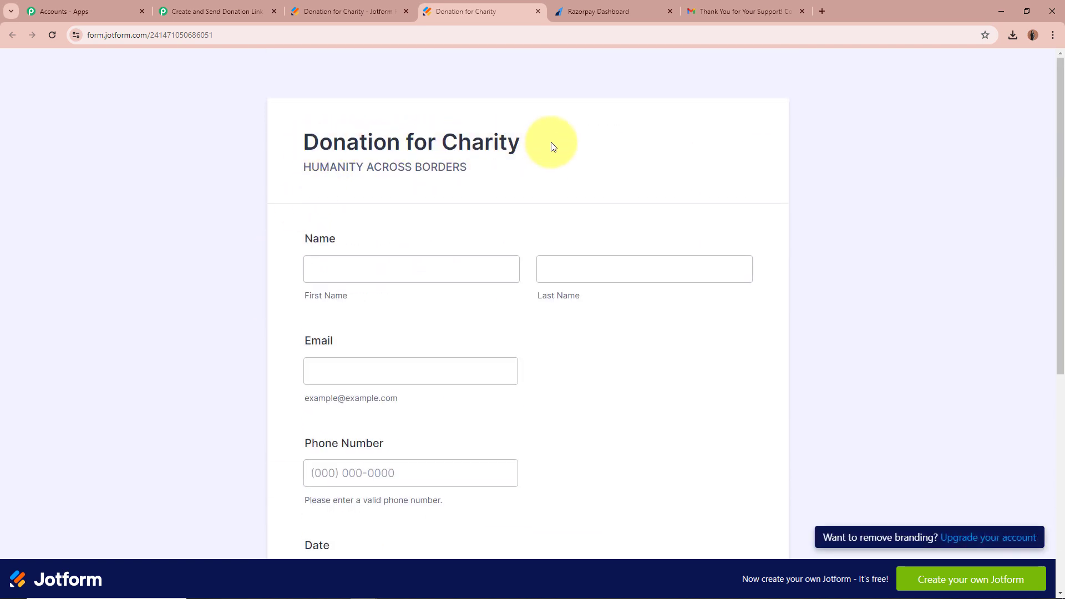
{"action": "left_click_drag", "start_coordinate": [348, 167], "coordinate": [542, 171]}
{"action": "left_click", "coordinate": [227, 171]}
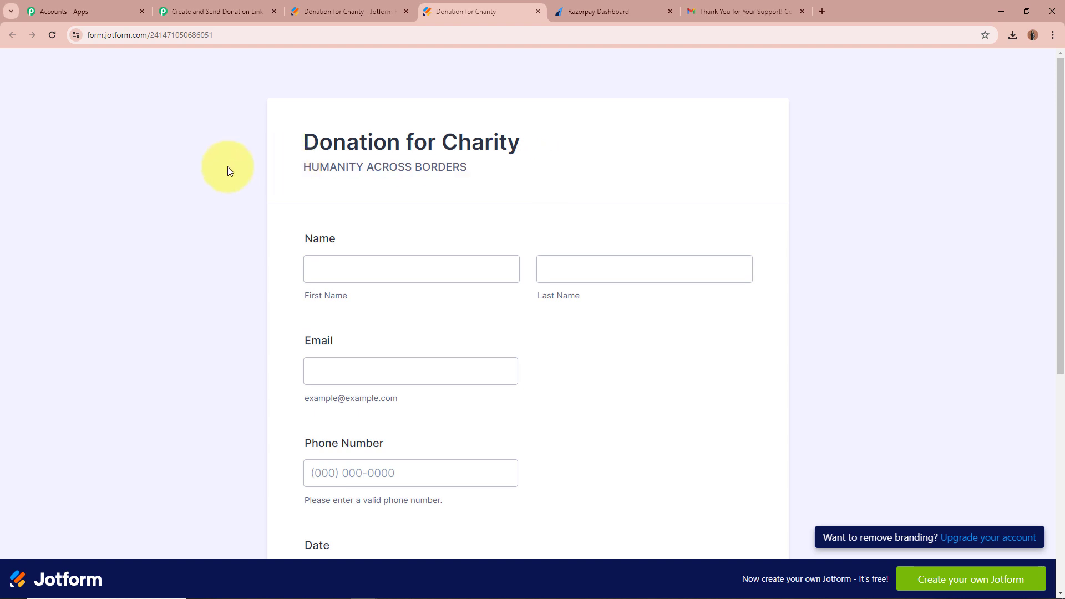
{"action": "scroll", "coordinate": [184, 271], "scroll_direction": "down", "scroll_amount": 3}
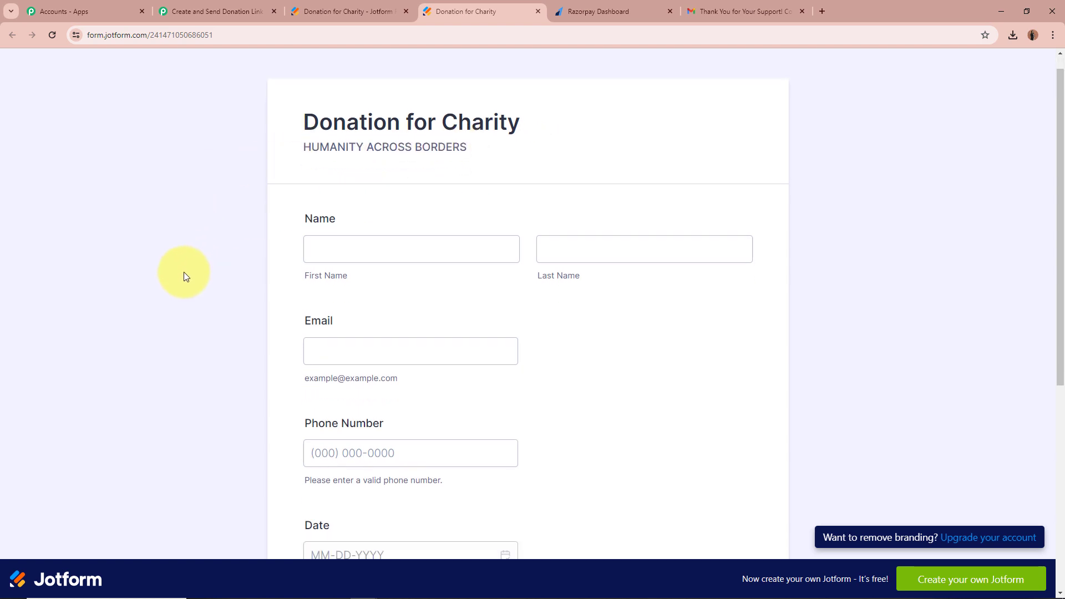
{"action": "left_click", "coordinate": [353, 317]}
{"action": "left_click", "coordinate": [361, 409]}
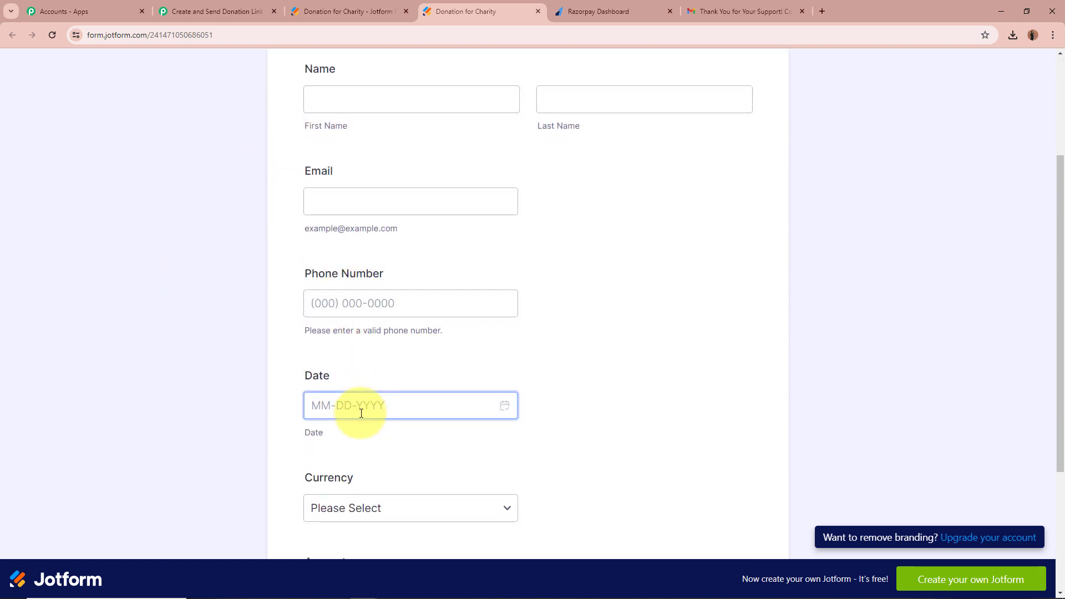
{"action": "scroll", "coordinate": [355, 382], "scroll_direction": "down", "scroll_amount": 3}
{"action": "left_click", "coordinate": [369, 419]}
{"action": "left_click", "coordinate": [703, 287]}
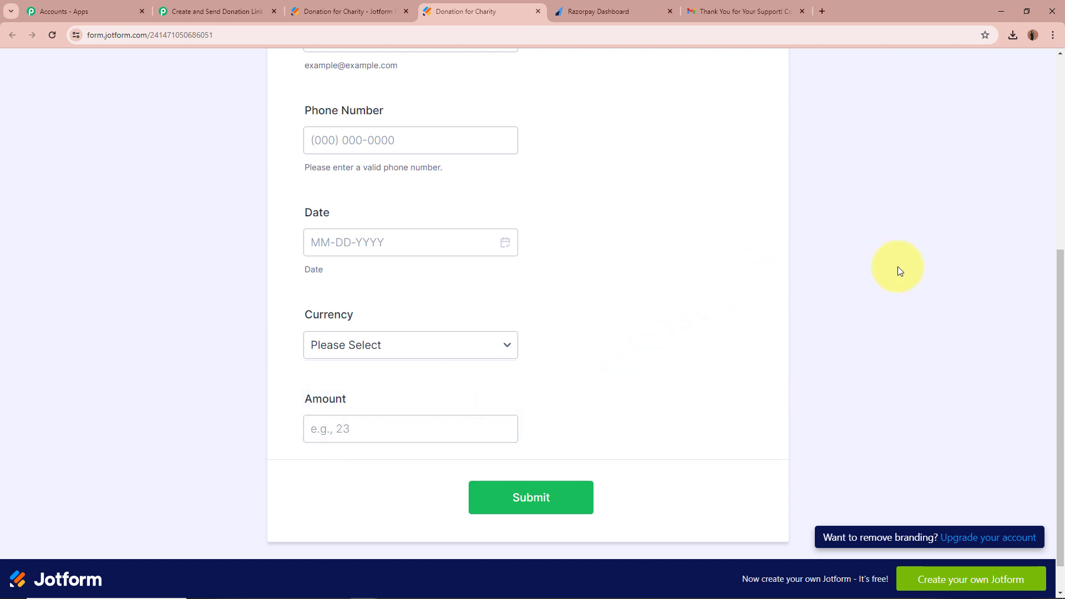
{"action": "scroll", "coordinate": [897, 267], "scroll_direction": "up", "scroll_amount": 6}
Fill in the donor's first and last name, email address and phone number.
{"action": "left_click", "coordinate": [406, 274]}
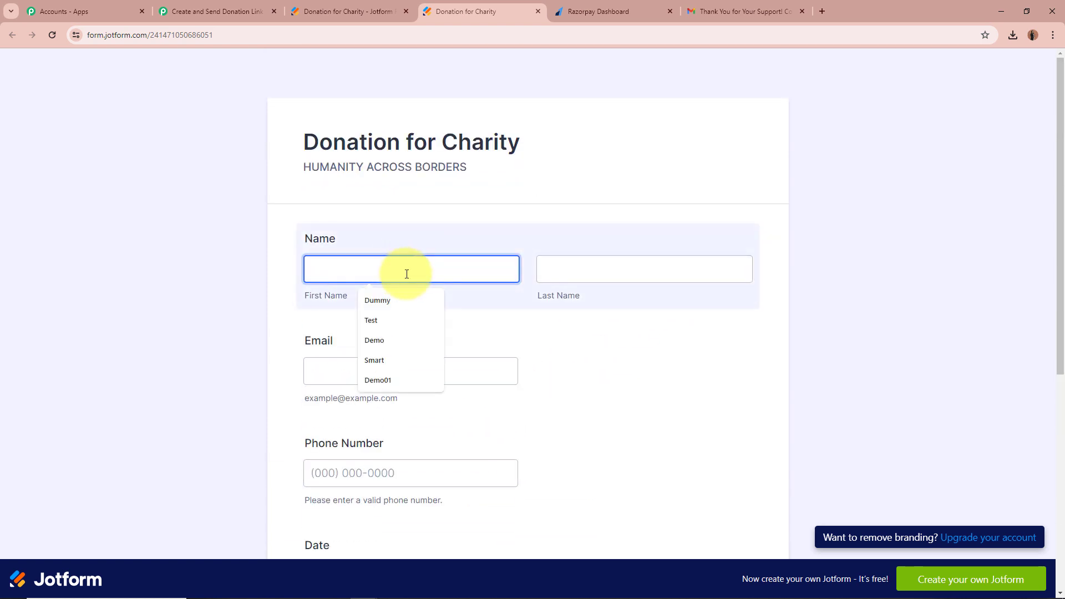
{"action": "type", "text": "Sn"}
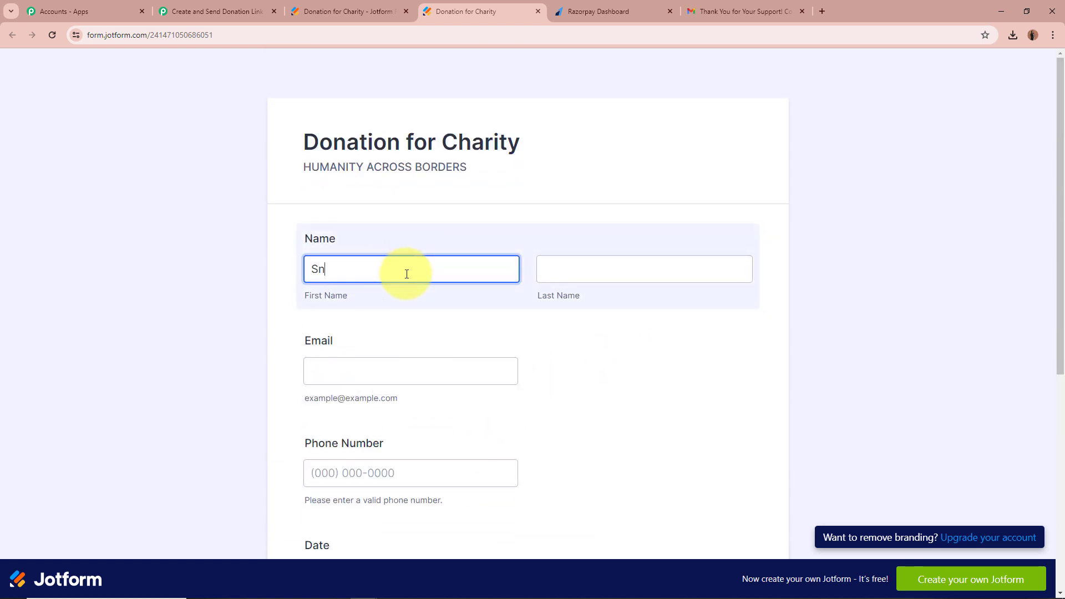
{"action": "left_click", "coordinate": [622, 277]}
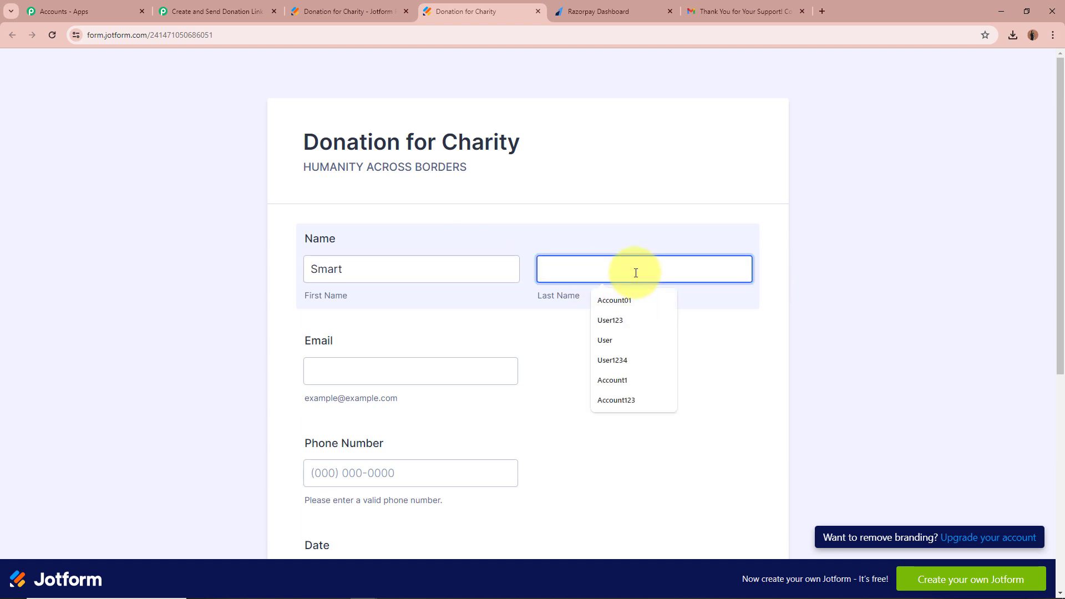
{"action": "type", "text": "De"}
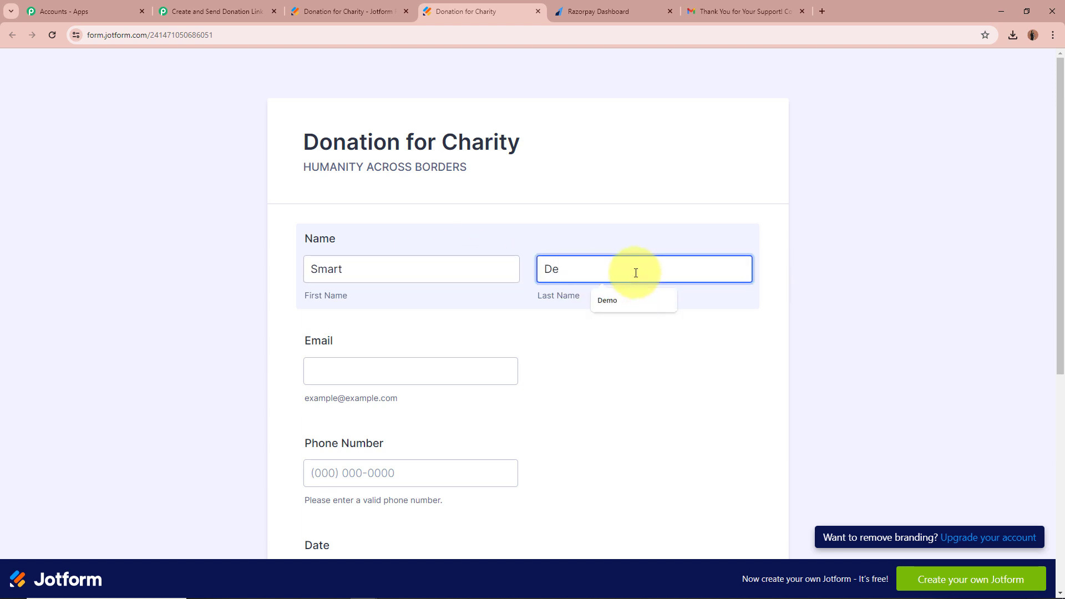
{"action": "type", "text": "mo"}
{"action": "key", "text": "Tab"}
{"action": "scroll", "coordinate": [647, 349], "scroll_direction": "down", "scroll_amount": 1}
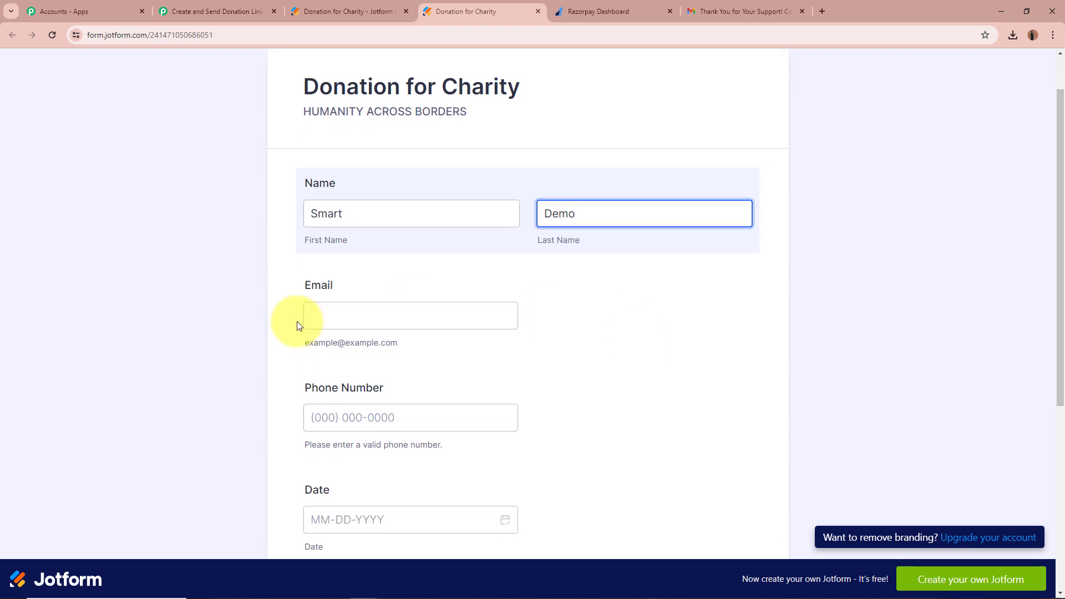
{"action": "left_click", "coordinate": [359, 313]}
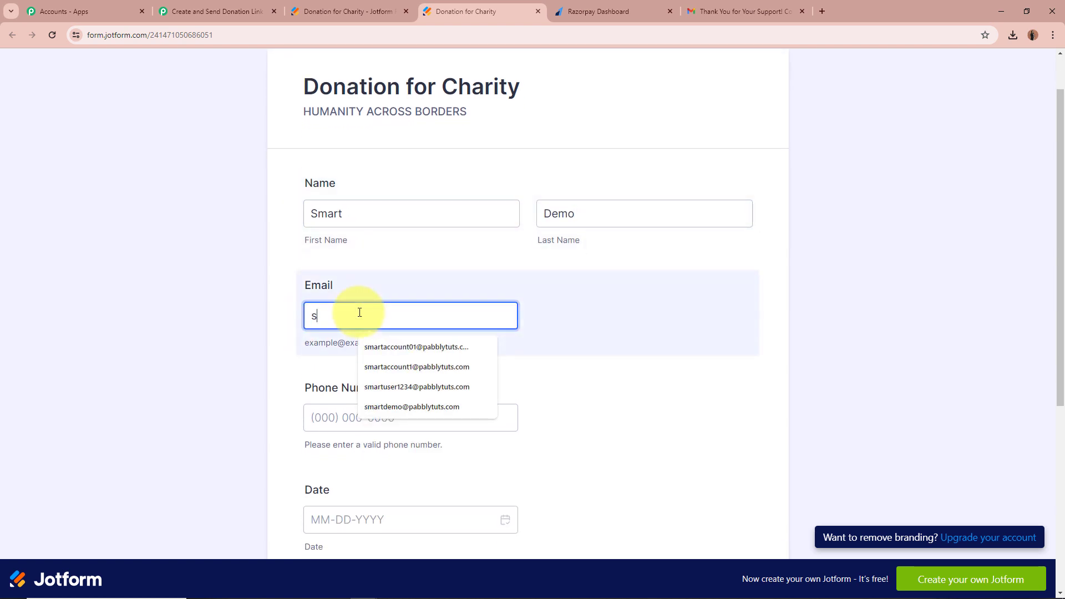
{"action": "scroll", "coordinate": [231, 335], "scroll_direction": "down", "scroll_amount": 1}
{"action": "left_click", "coordinate": [399, 362]}
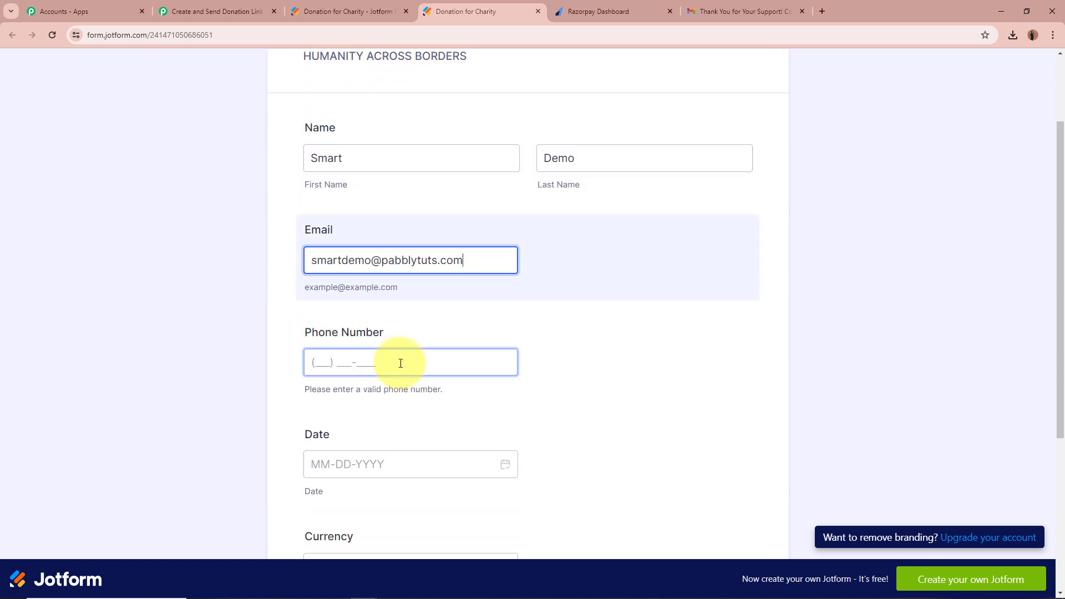
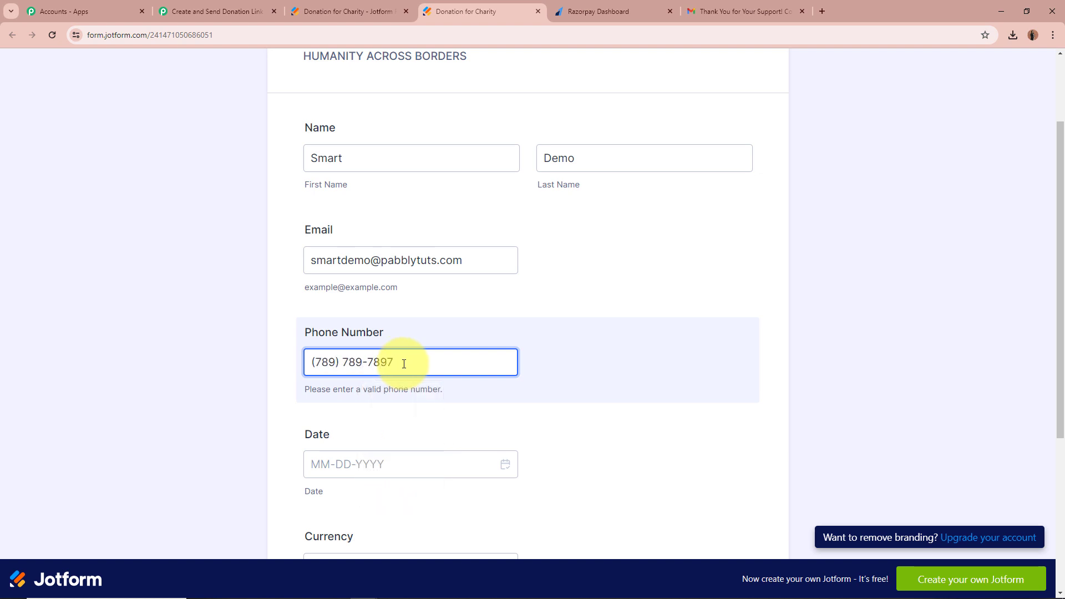
Pick 27 May 2024 as the date, INR currency and amount 78000, then submit.
{"action": "scroll", "coordinate": [394, 383], "scroll_direction": "down", "scroll_amount": 4}
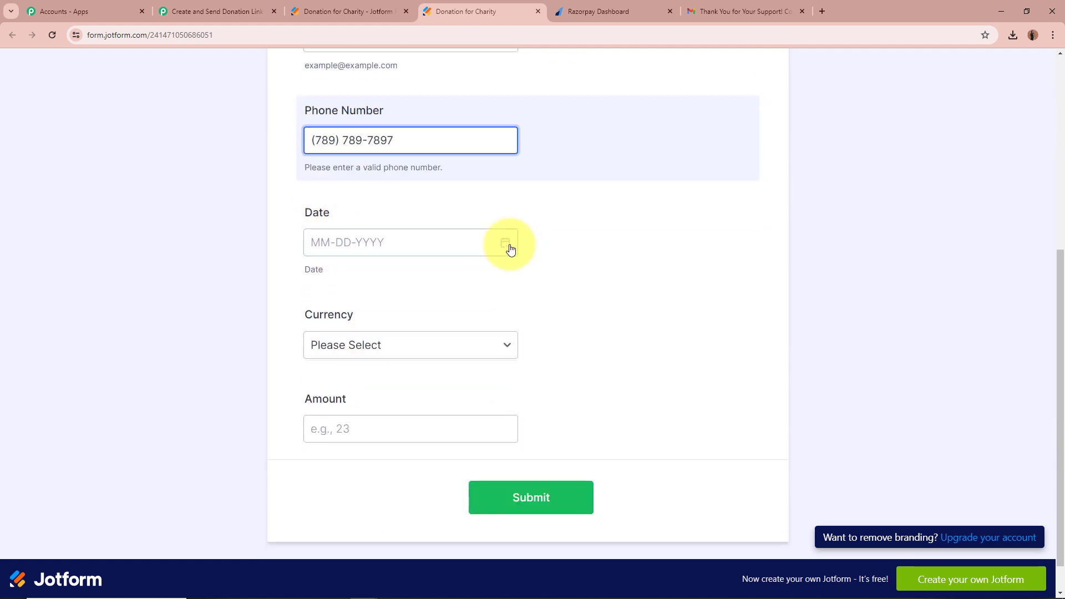
{"action": "left_click", "coordinate": [509, 245]}
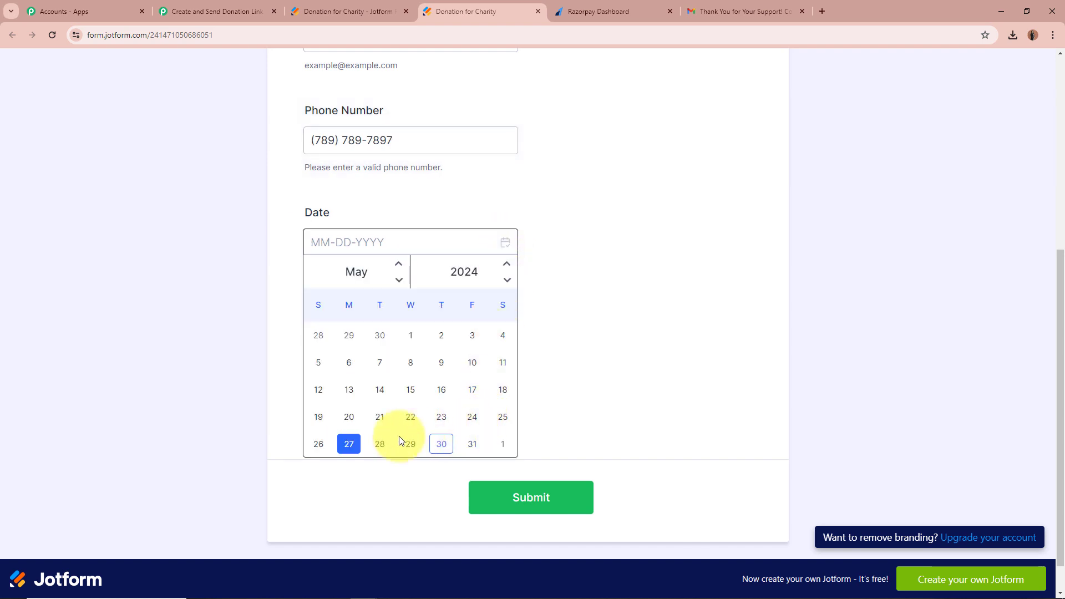
{"action": "left_click", "coordinate": [346, 443]}
{"action": "scroll", "coordinate": [362, 208], "scroll_direction": "down", "scroll_amount": 1}
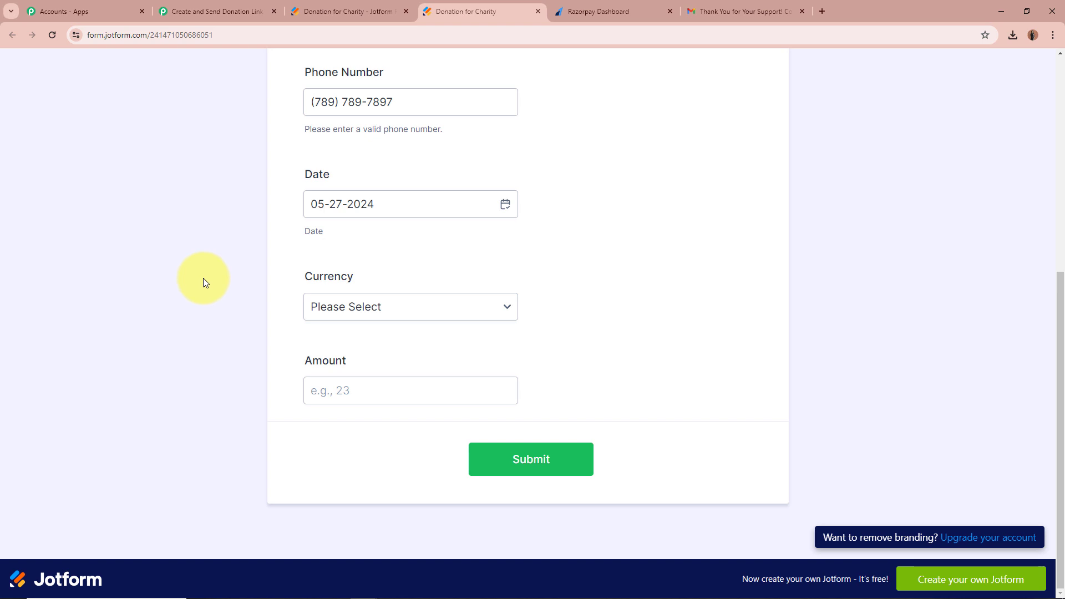
{"action": "left_click", "coordinate": [442, 302]}
{"action": "left_click", "coordinate": [378, 341]}
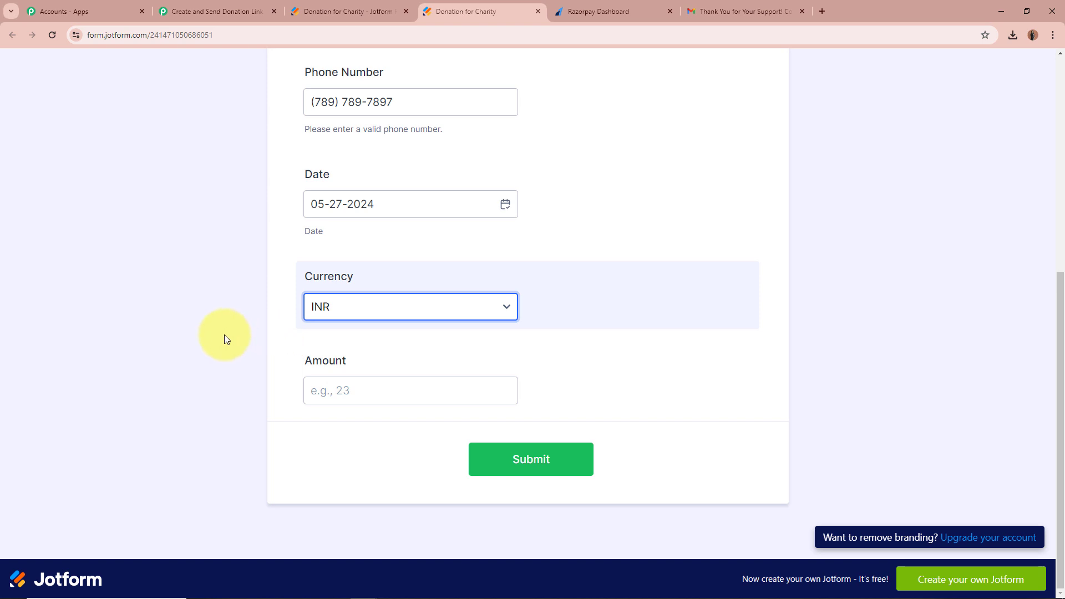
{"action": "left_click", "coordinate": [375, 397]}
{"action": "type", "text": "7"}
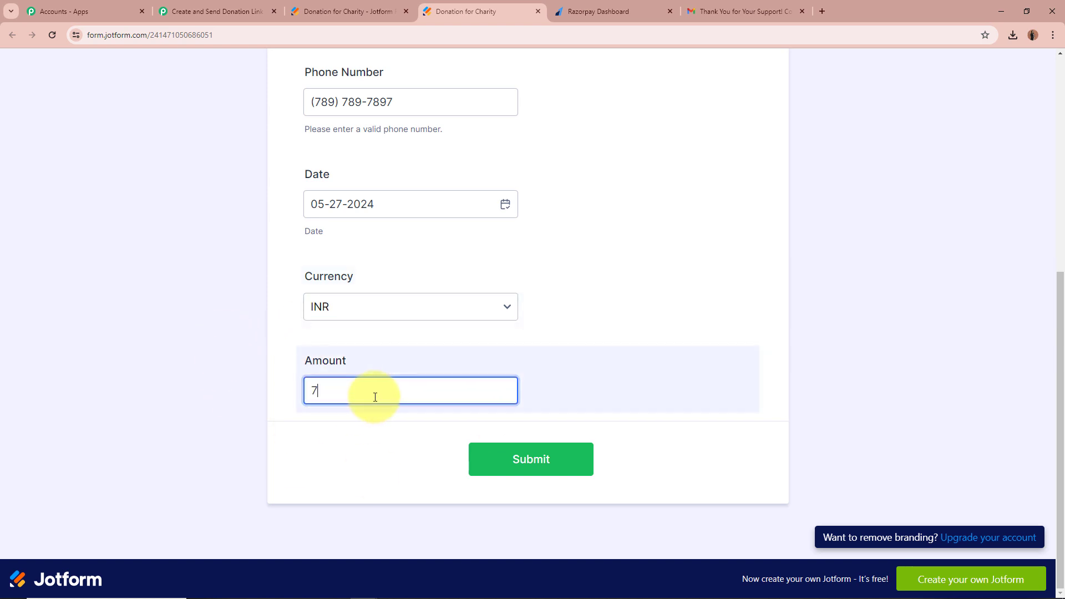
{"action": "type", "text": "8000"}
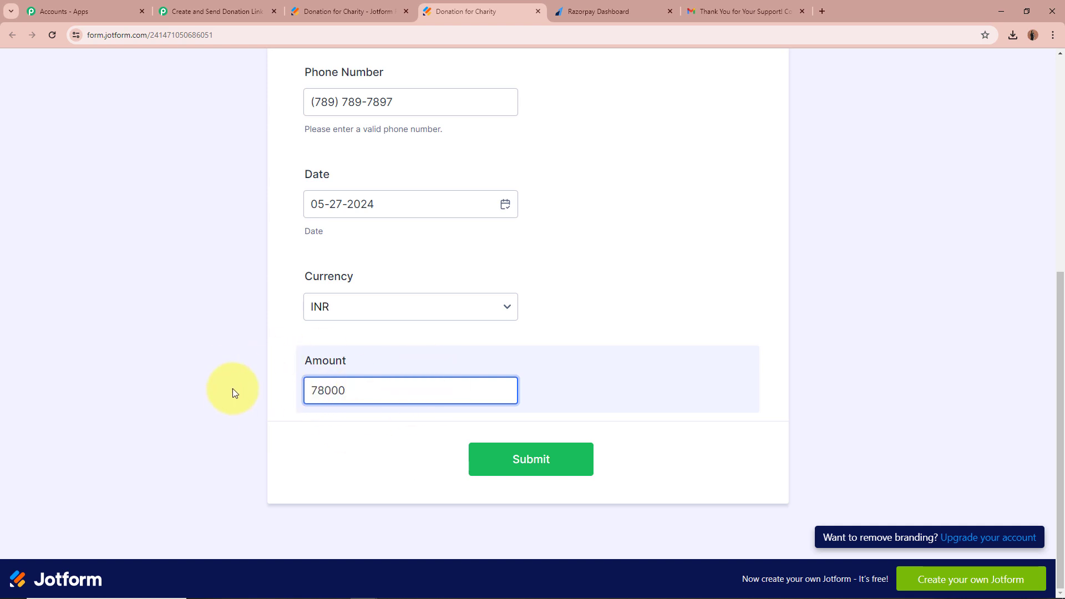
{"action": "left_click", "coordinate": [225, 387]}
{"action": "scroll", "coordinate": [209, 388], "scroll_direction": "up", "scroll_amount": 6}
{"action": "scroll", "coordinate": [213, 366], "scroll_direction": "down", "scroll_amount": 6}
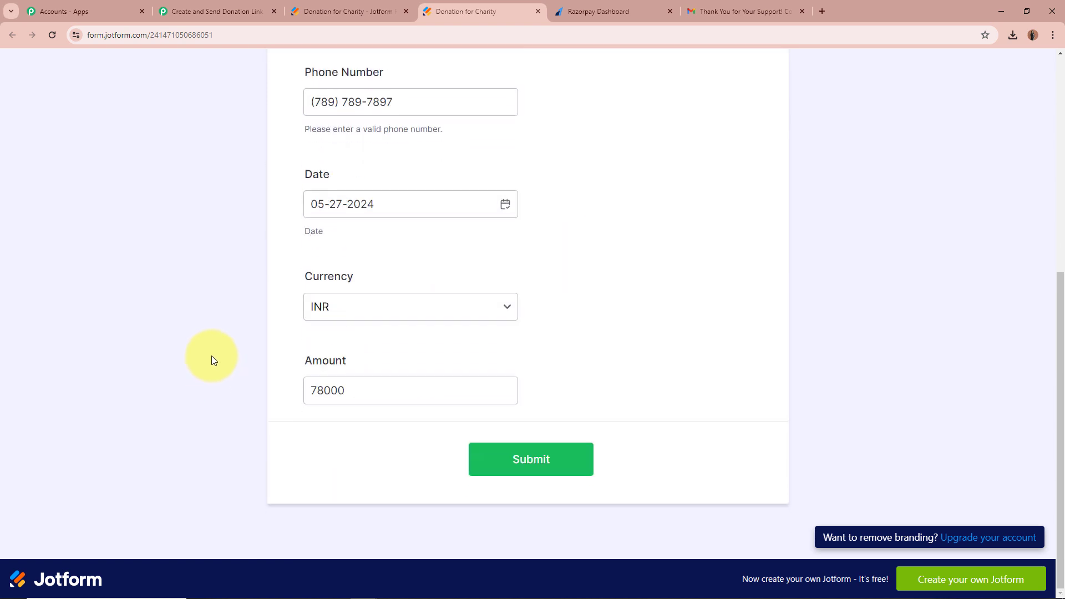
{"action": "left_click", "coordinate": [515, 460]}
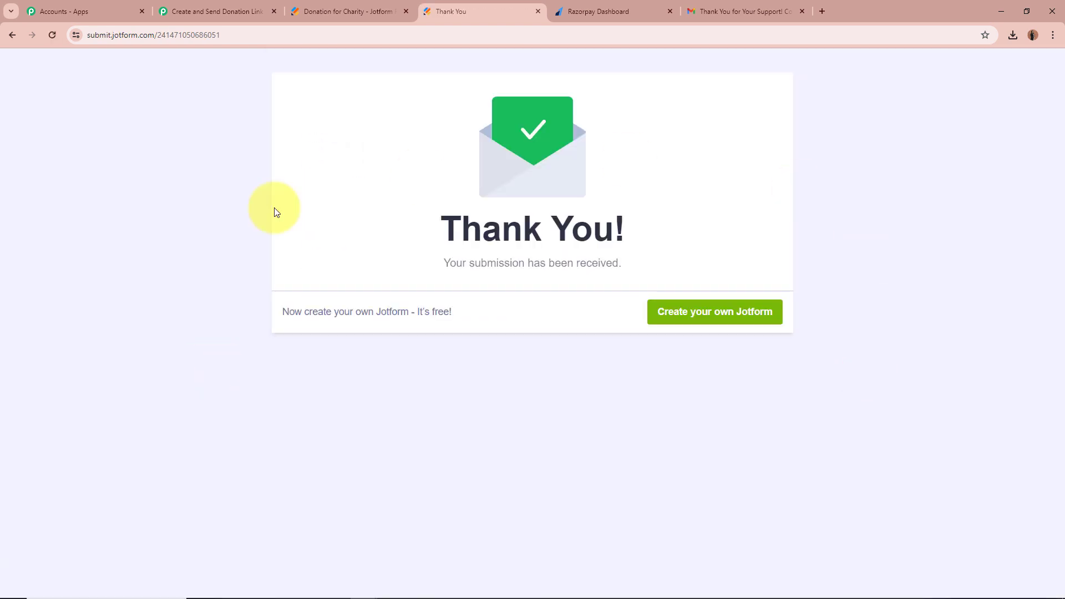
{"action": "triple_click", "coordinate": [468, 259]}
{"action": "left_click", "coordinate": [898, 237]}
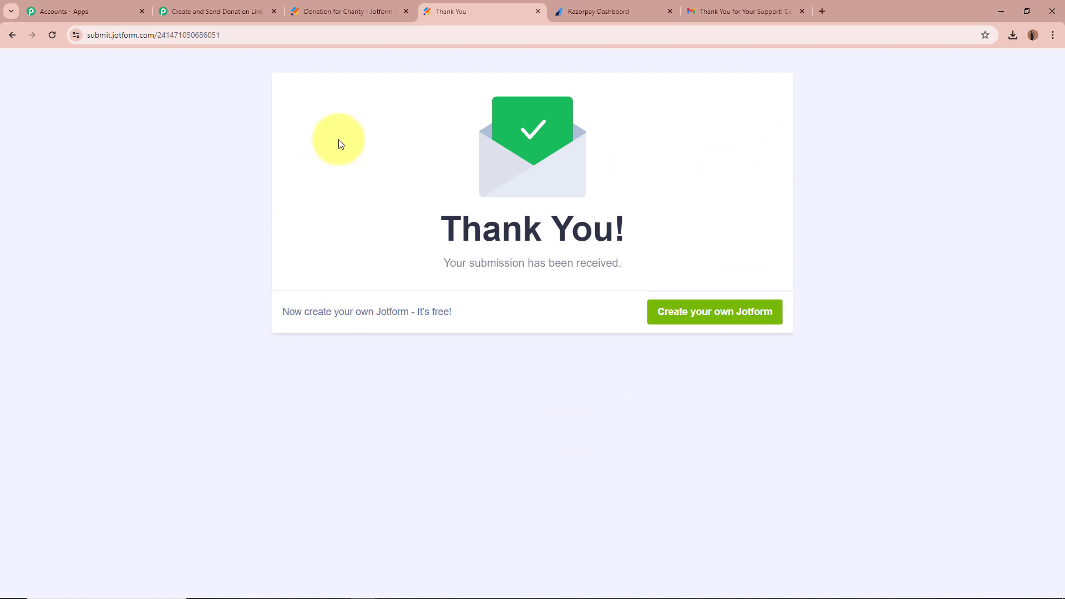
Review the captured response values, including amount 78000, then collapse the Jotform trigger step.
{"action": "left_click", "coordinate": [211, 11]}
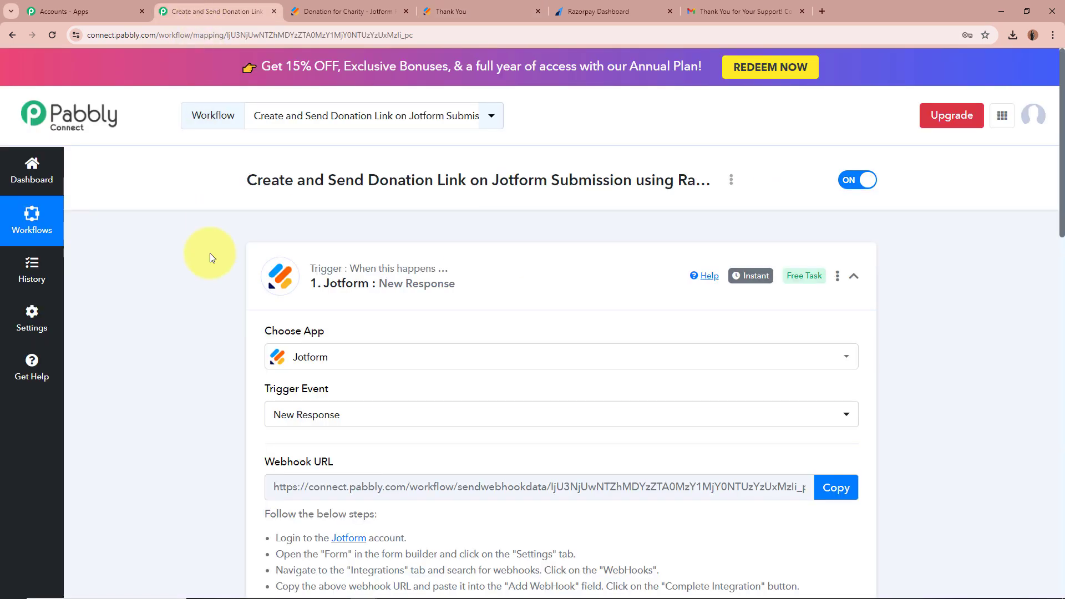
{"action": "scroll", "coordinate": [211, 341], "scroll_direction": "down", "scroll_amount": 10}
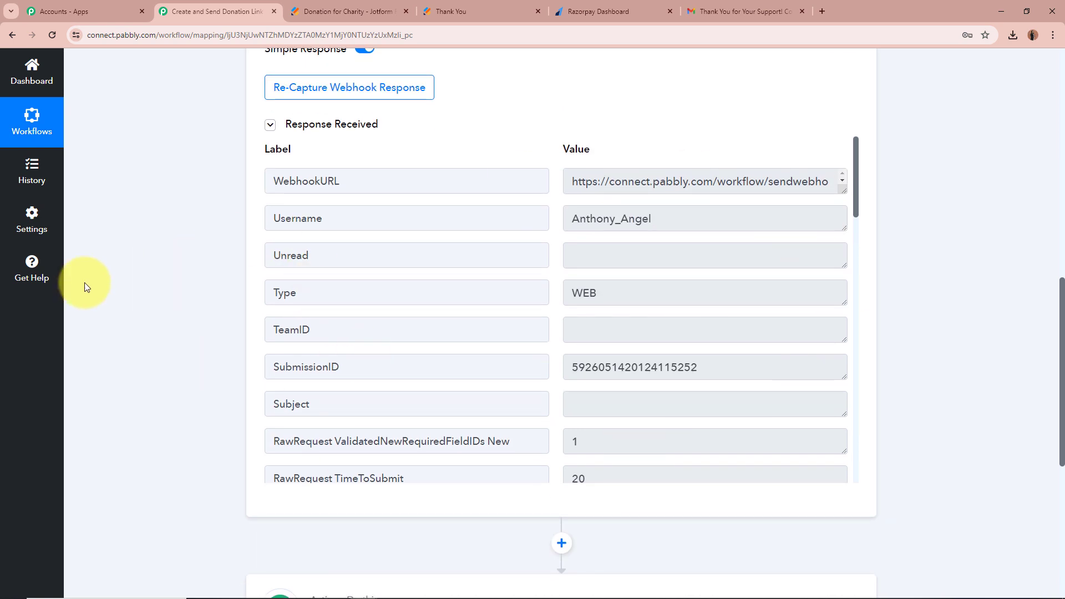
{"action": "scroll", "coordinate": [757, 319], "scroll_direction": "down", "scroll_amount": 5}
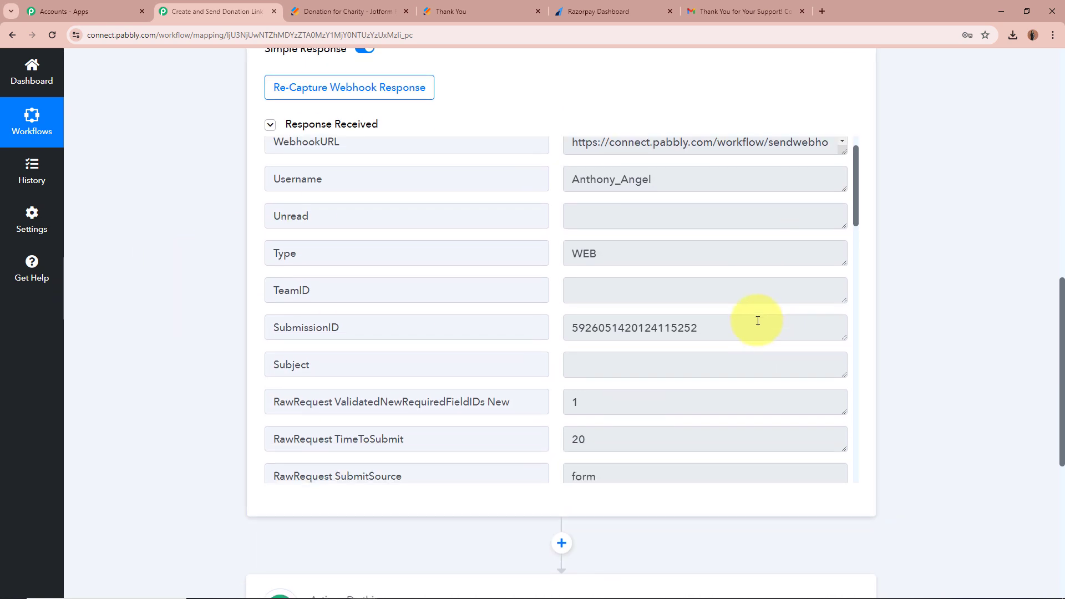
{"action": "scroll", "coordinate": [757, 320], "scroll_direction": "down", "scroll_amount": 4}
{"action": "left_click_drag", "start_coordinate": [621, 296], "coordinate": [700, 245]}
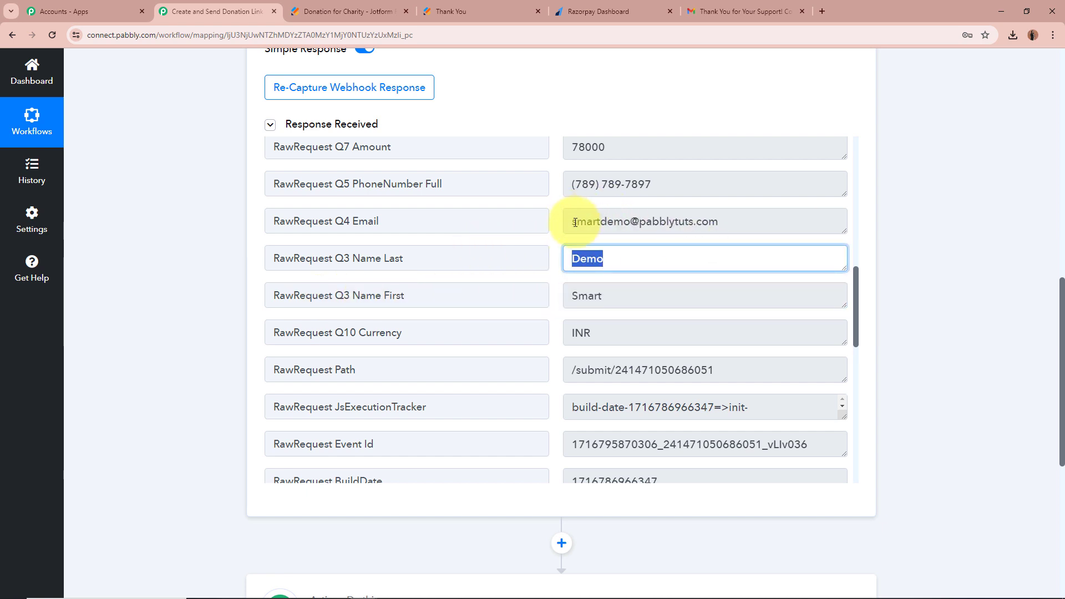
{"action": "left_click_drag", "start_coordinate": [573, 222], "coordinate": [822, 217]}
{"action": "left_click_drag", "start_coordinate": [571, 184], "coordinate": [754, 182]}
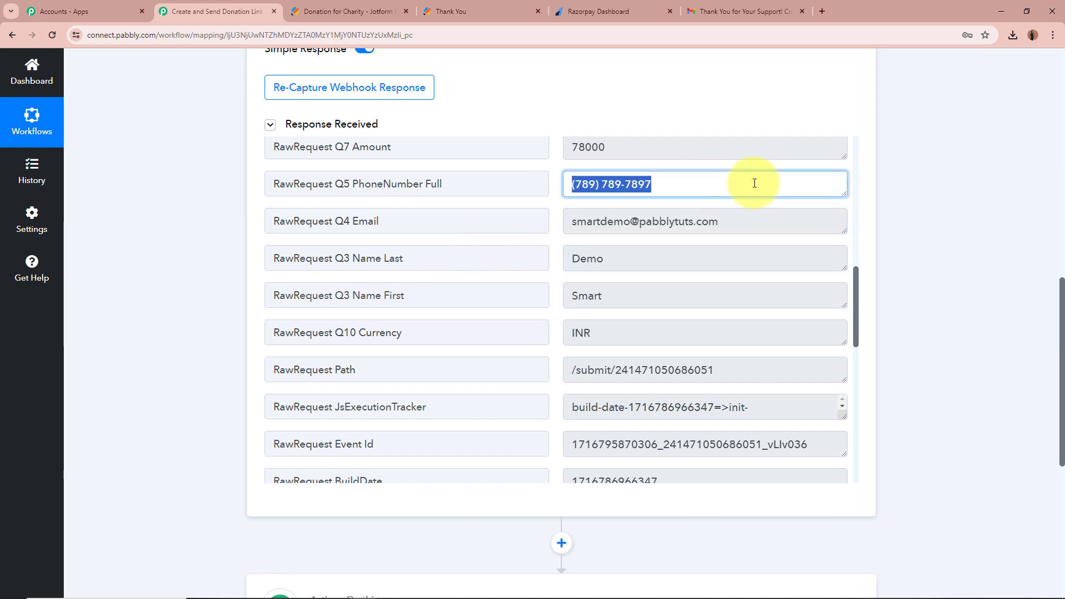
{"action": "scroll", "coordinate": [770, 205], "scroll_direction": "up", "scroll_amount": 1}
{"action": "scroll", "coordinate": [769, 204], "scroll_direction": "up", "scroll_amount": 1}
{"action": "left_click_drag", "start_coordinate": [567, 200], "coordinate": [729, 202]}
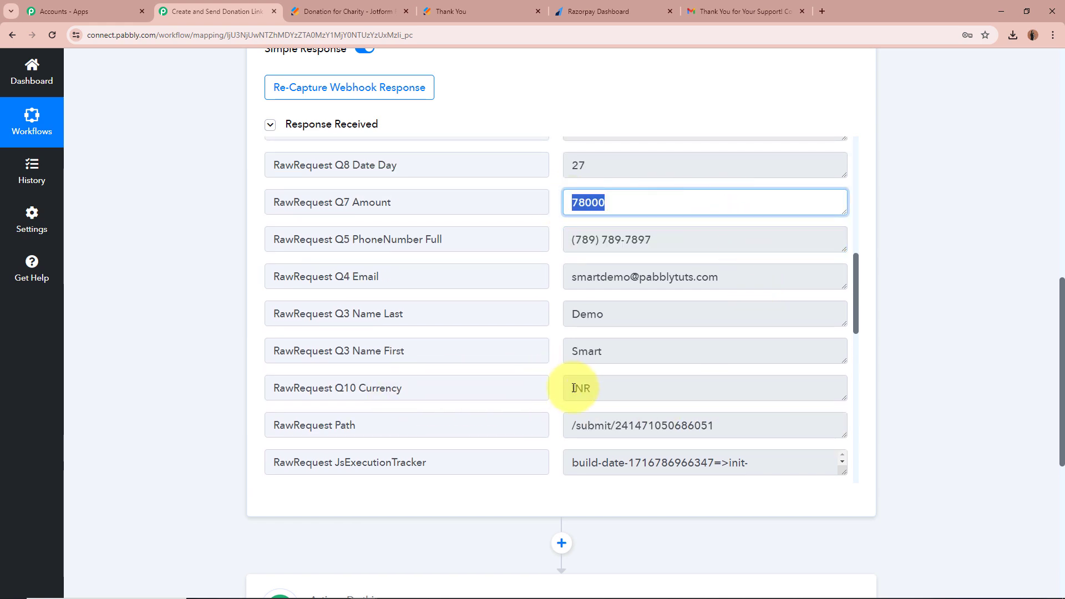
{"action": "left_click_drag", "start_coordinate": [582, 381], "coordinate": [713, 383]}
{"action": "scroll", "coordinate": [755, 381], "scroll_direction": "down", "scroll_amount": 2}
{"action": "scroll", "coordinate": [755, 381], "scroll_direction": "down", "scroll_amount": 3}
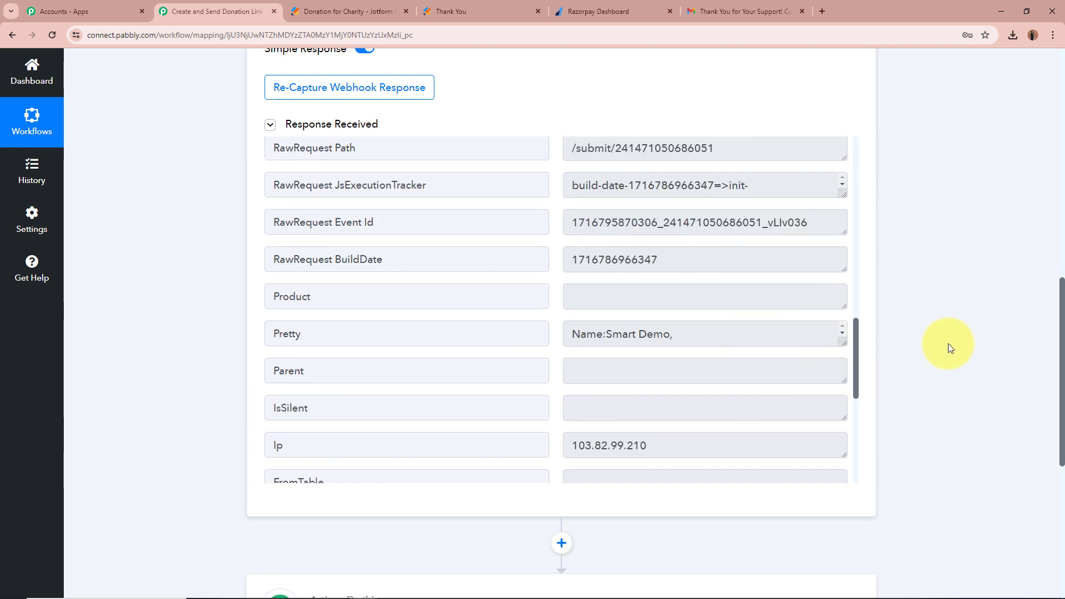
{"action": "scroll", "coordinate": [948, 346], "scroll_direction": "up", "scroll_amount": 12}
{"action": "left_click", "coordinate": [855, 278]}
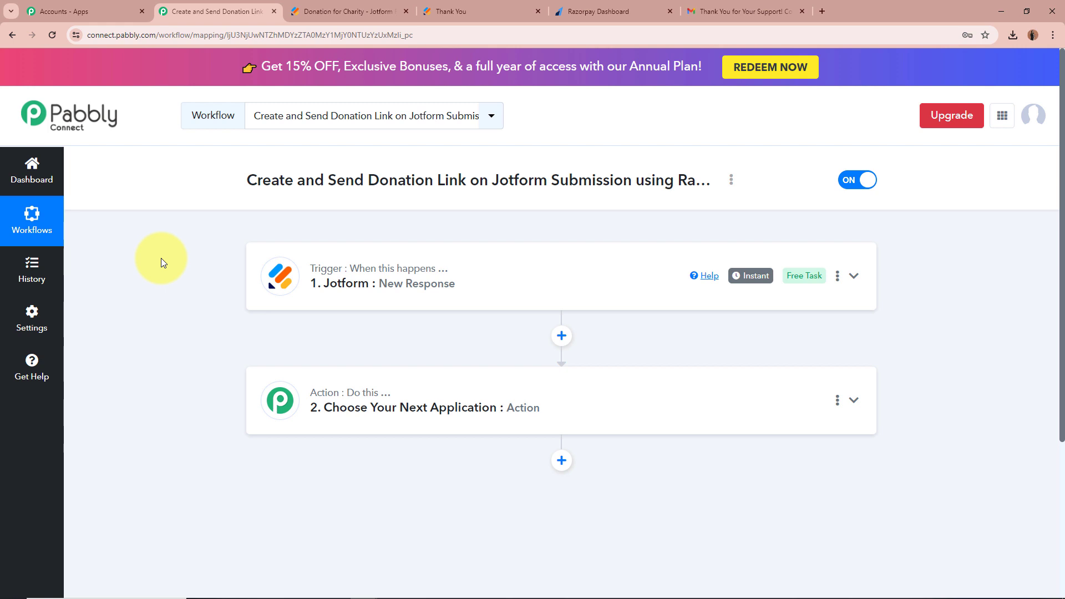
Set step 2 to Razorpay with the Create Payment Link event and begin connecting the account.
{"action": "scroll", "coordinate": [162, 259], "scroll_direction": "down", "scroll_amount": 1}
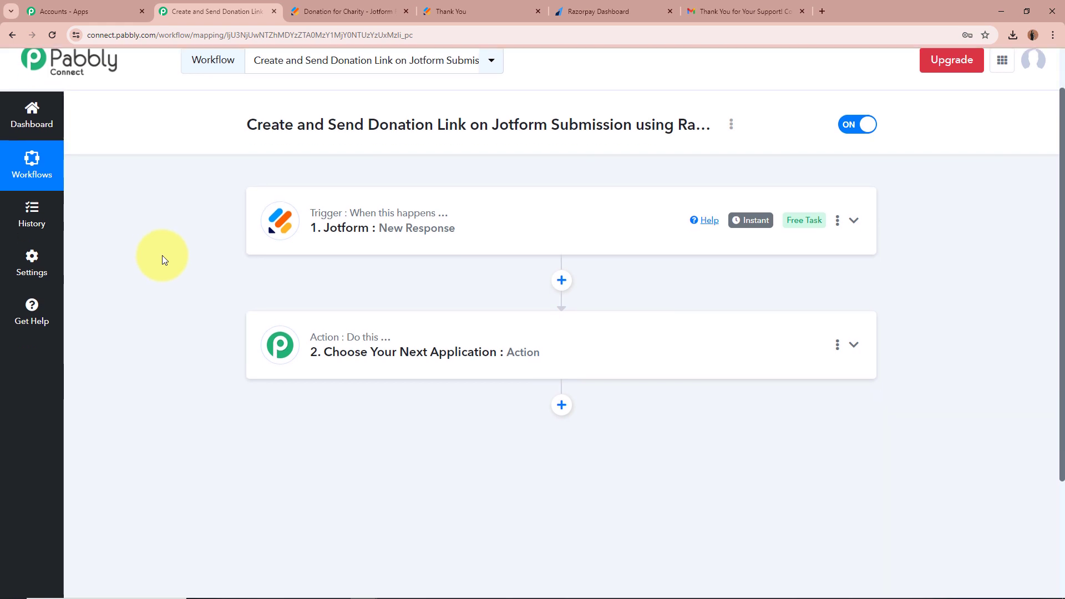
{"action": "left_click", "coordinate": [854, 345]}
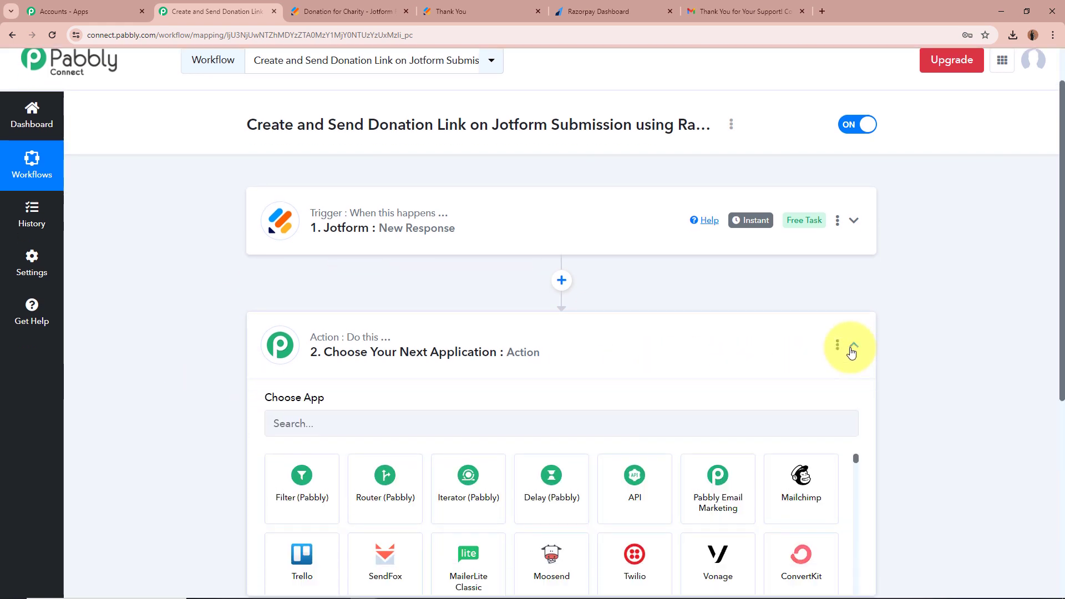
{"action": "scroll", "coordinate": [302, 340], "scroll_direction": "down", "scroll_amount": 2}
{"action": "left_click", "coordinate": [361, 292]}
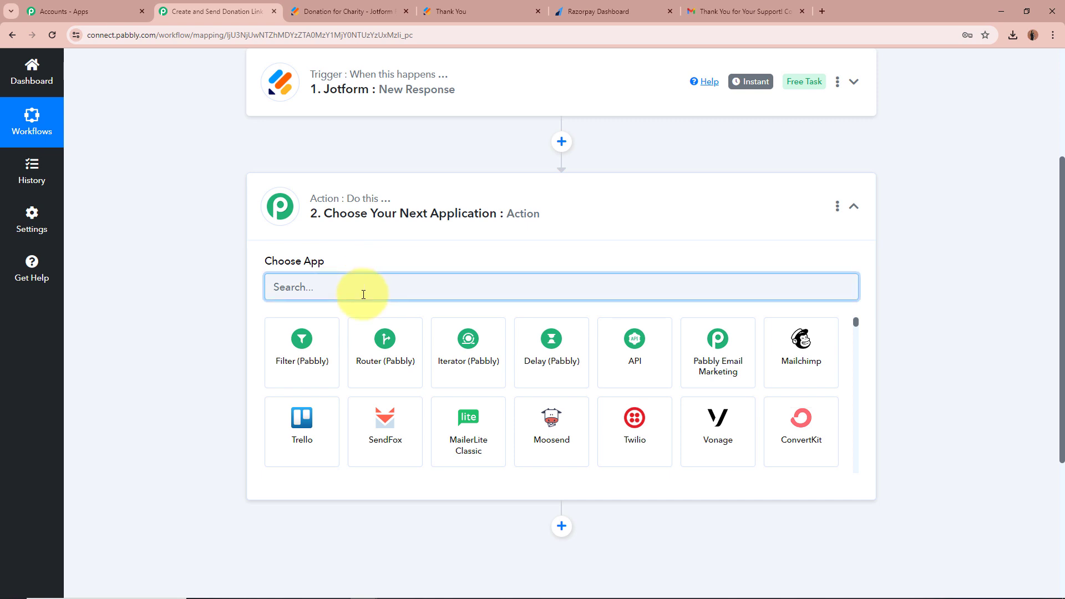
{"action": "type", "text": "r"}
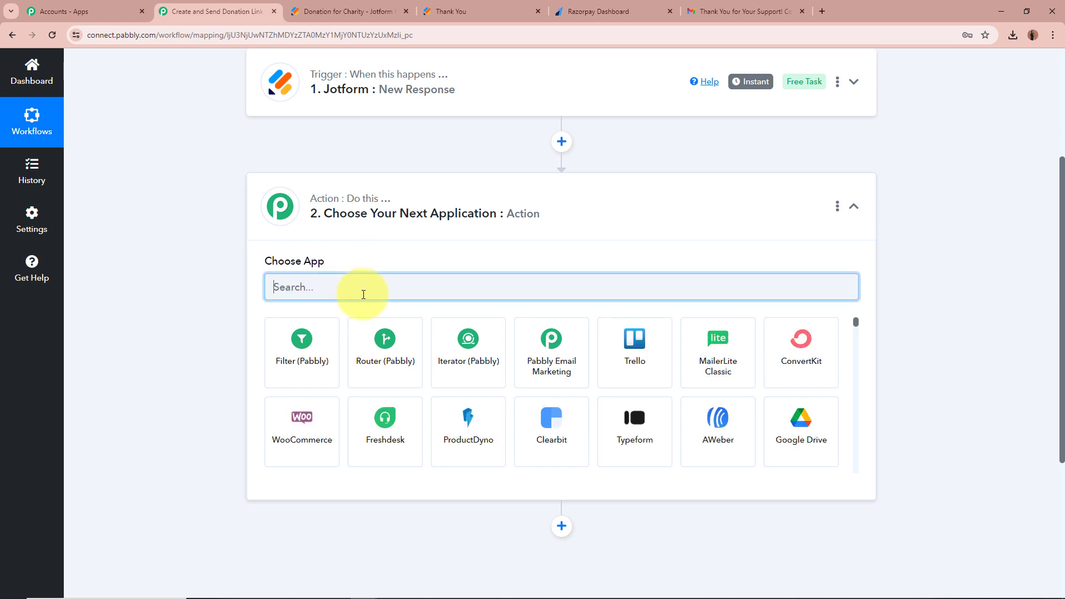
{"action": "type", "text": "Razo"}
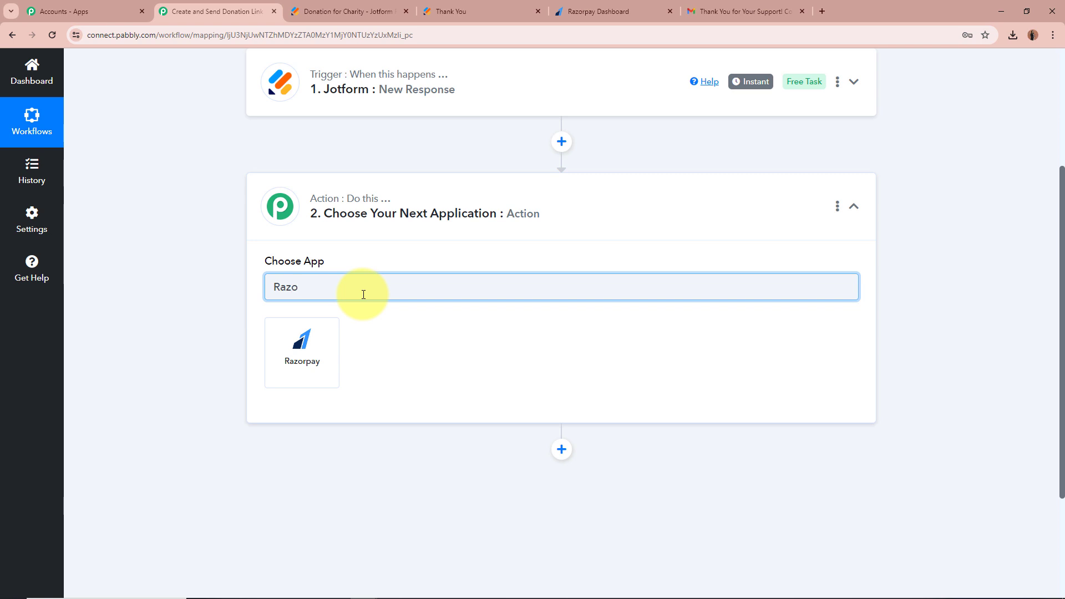
{"action": "left_click", "coordinate": [302, 349]}
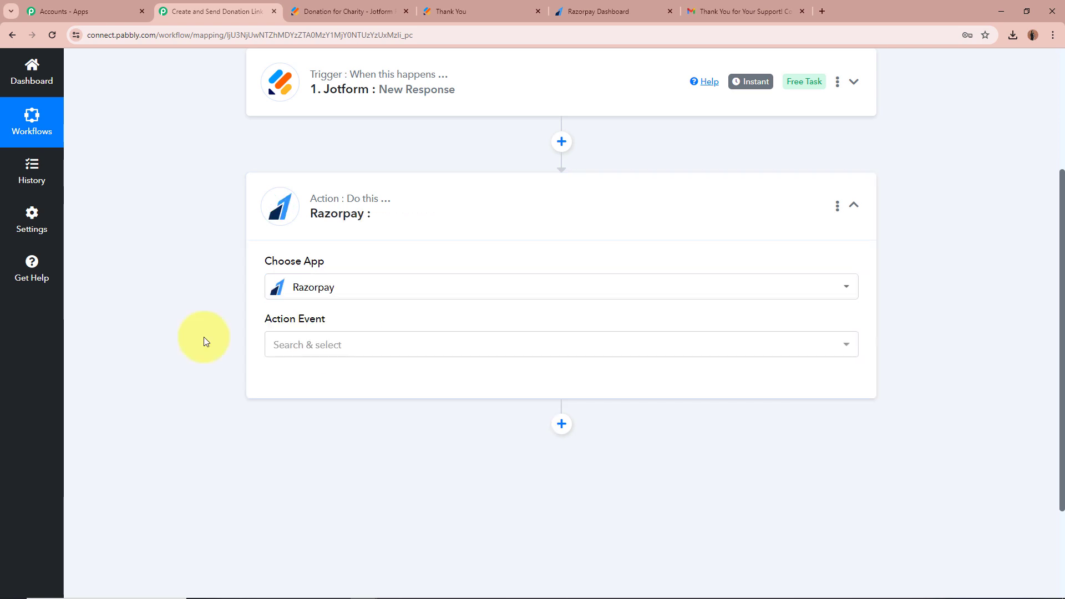
{"action": "left_click", "coordinate": [407, 345]}
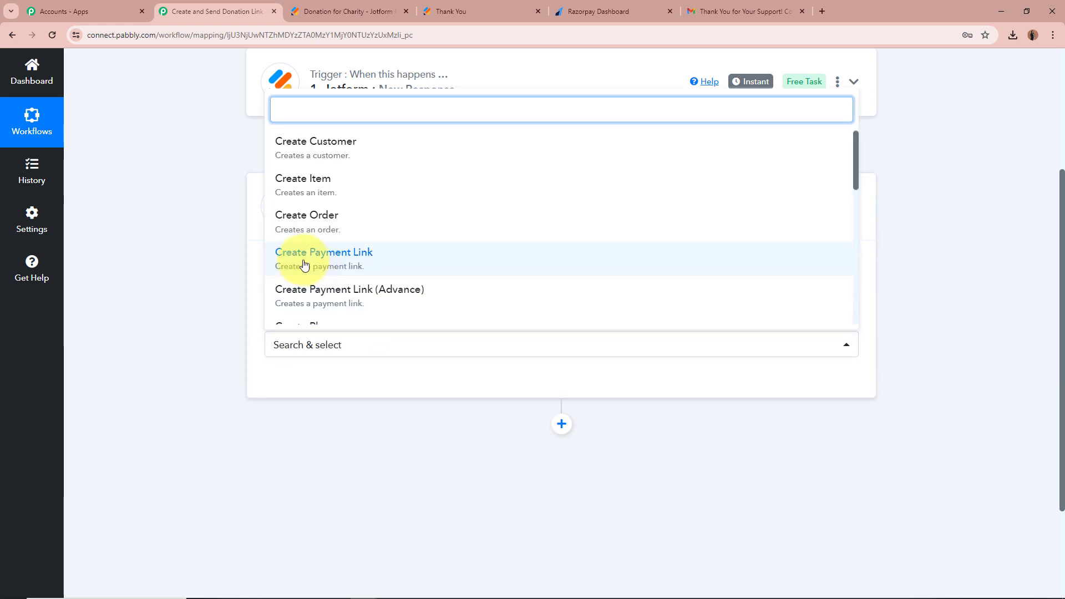
{"action": "left_click", "coordinate": [418, 268]}
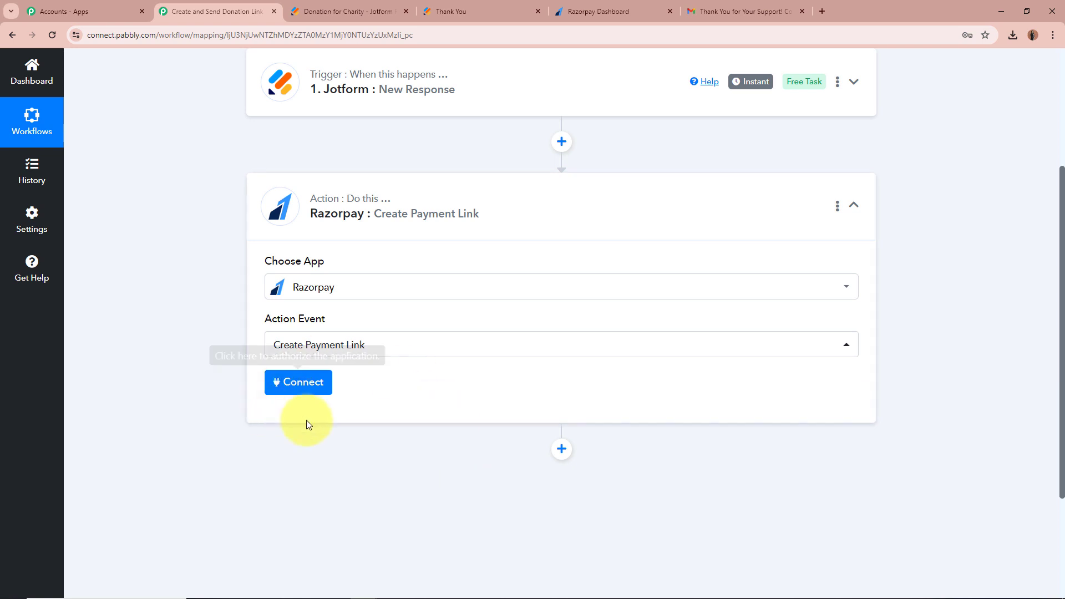
{"action": "left_click", "coordinate": [301, 382]}
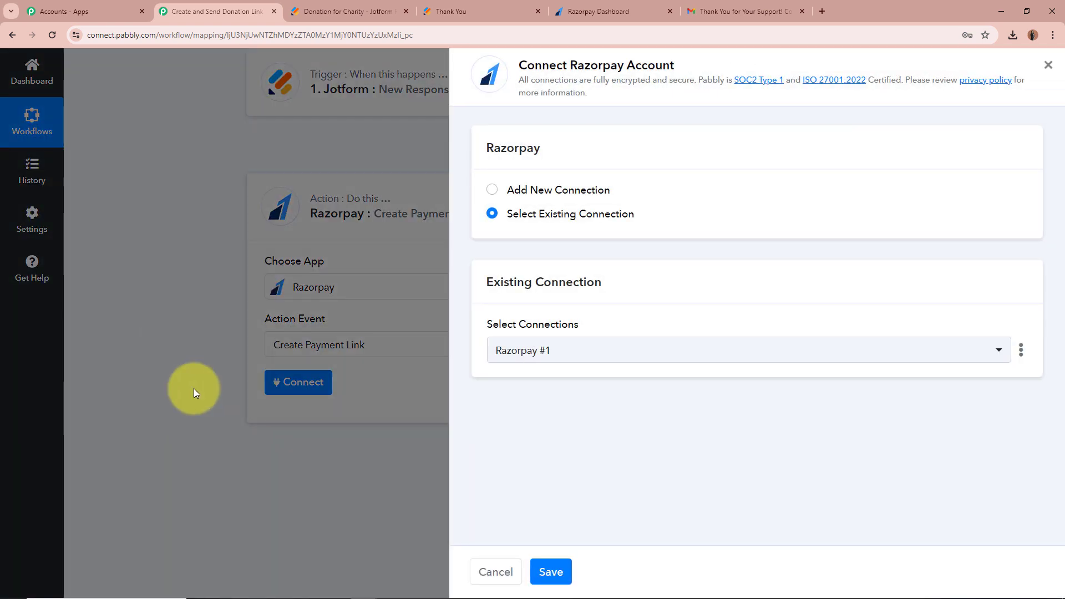
Start a new Razorpay #2 connection and go to the Razorpay Dashboard for API keys.
{"action": "left_click", "coordinate": [493, 190]}
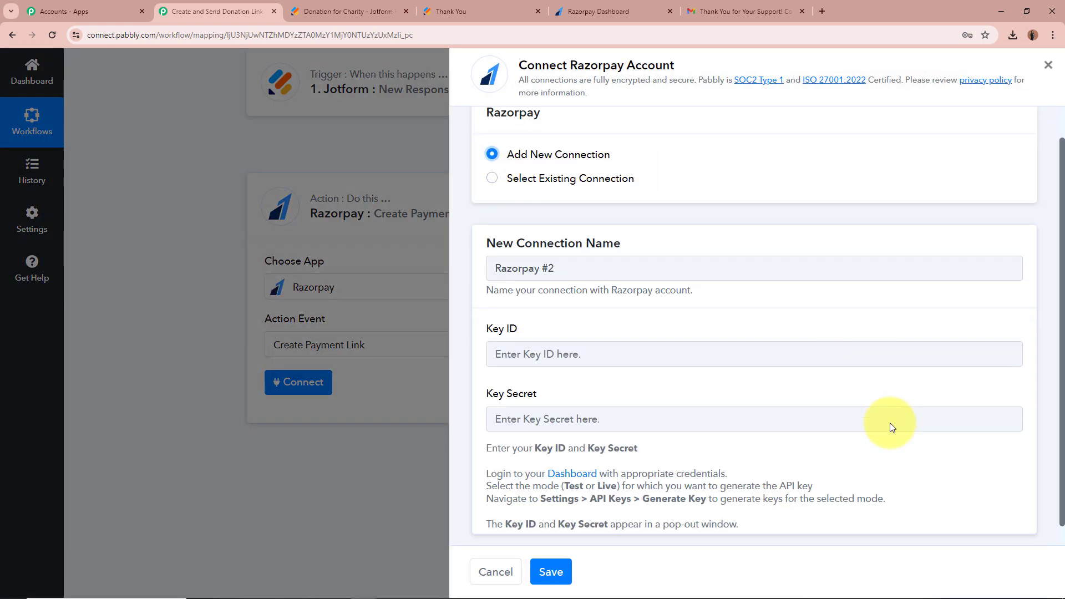
{"action": "scroll", "coordinate": [889, 423], "scroll_direction": "down", "scroll_amount": 1}
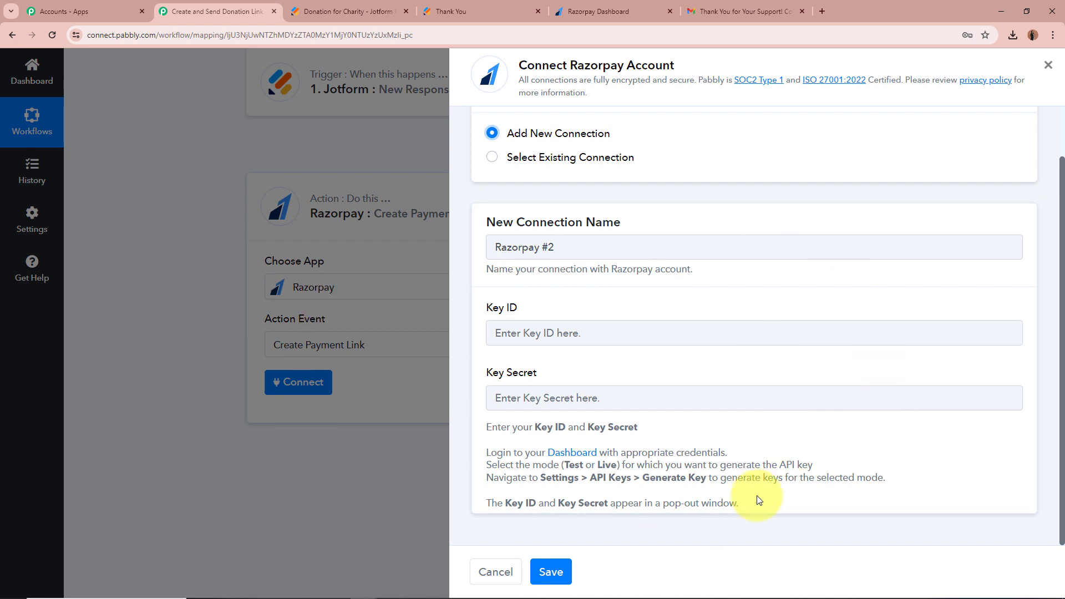
{"action": "left_click_drag", "start_coordinate": [487, 308], "coordinate": [535, 312]}
{"action": "left_click_drag", "start_coordinate": [486, 372], "coordinate": [567, 370]}
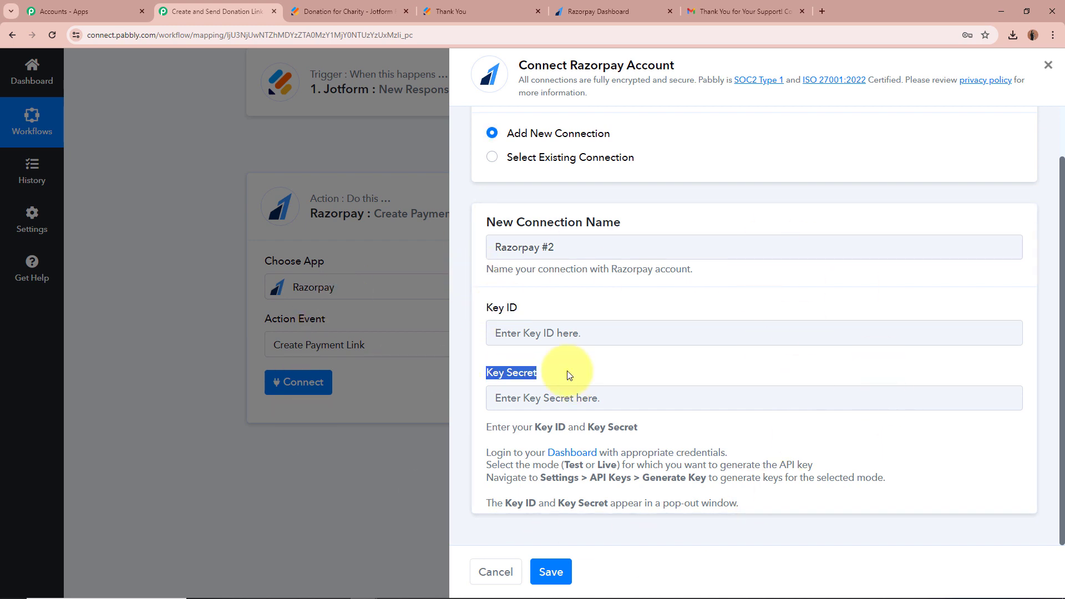
{"action": "left_click", "coordinate": [669, 371]}
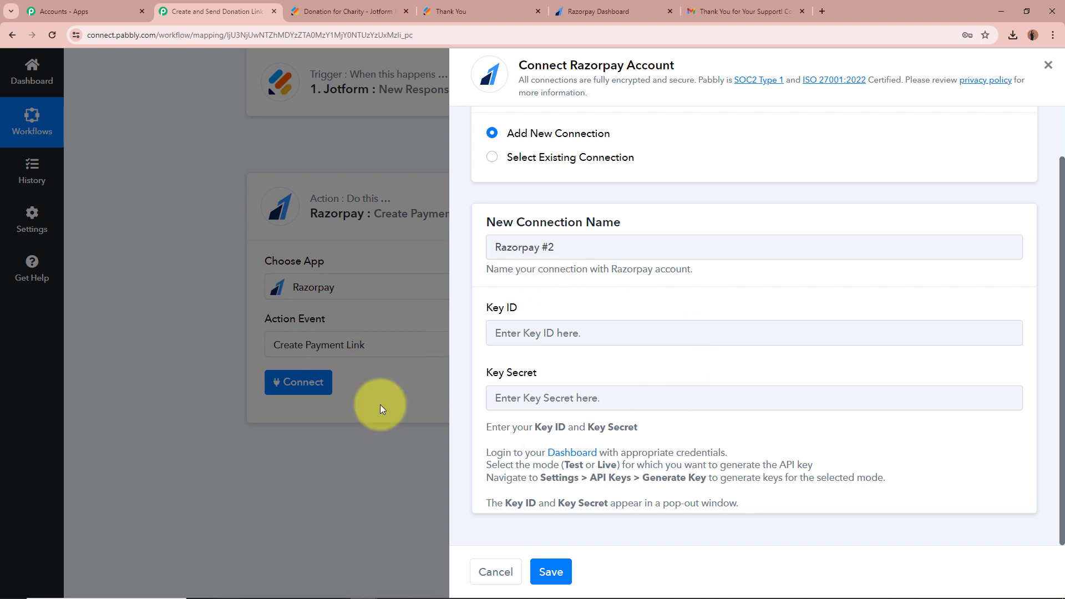
{"action": "left_click_drag", "start_coordinate": [484, 424], "coordinate": [849, 502]}
{"action": "left_click", "coordinate": [874, 471]}
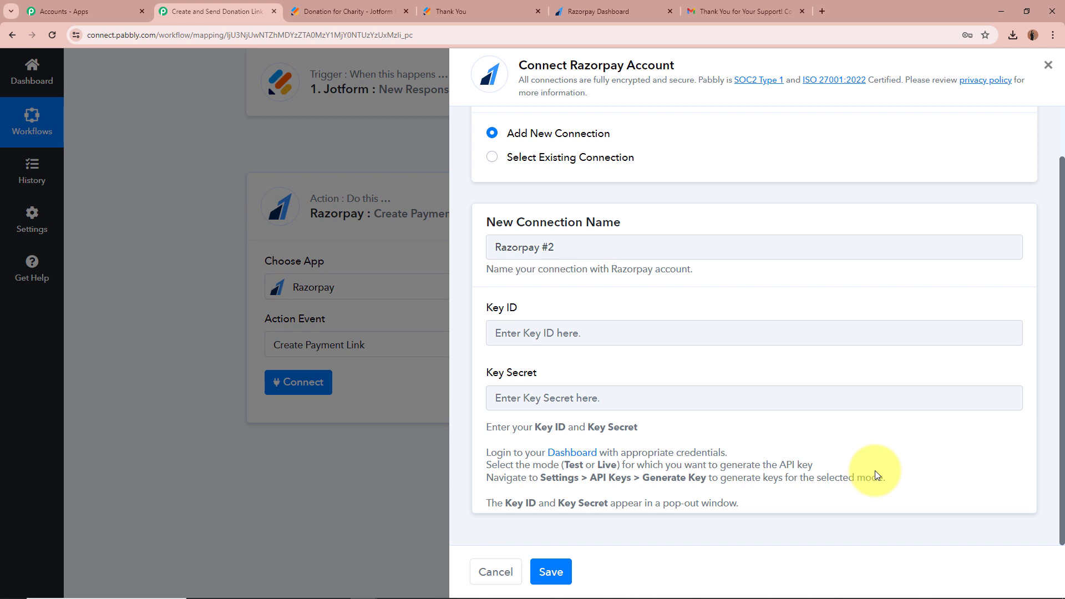
{"action": "left_click", "coordinate": [621, 11]}
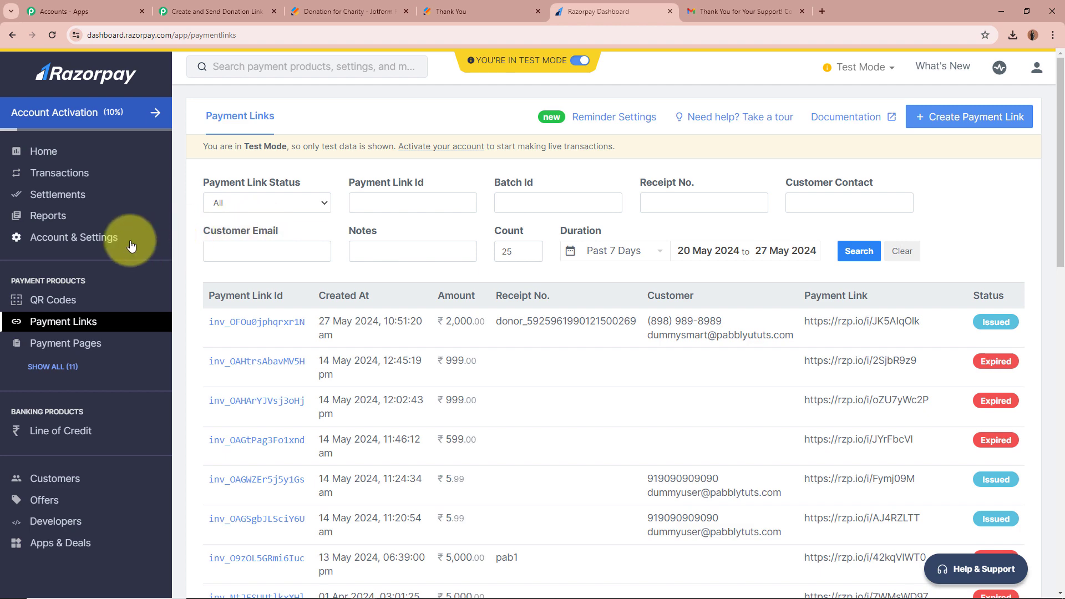
Go to the API Keys page under Razorpay's Account & Settings.
{"action": "left_click", "coordinate": [112, 239]}
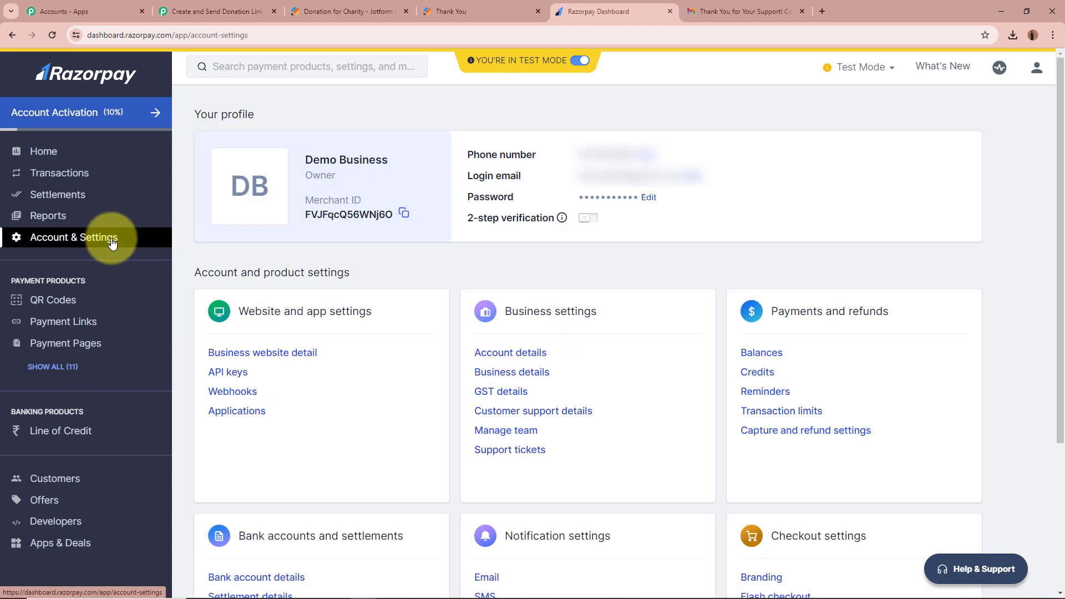
{"action": "left_click_drag", "start_coordinate": [228, 310], "coordinate": [402, 320]}
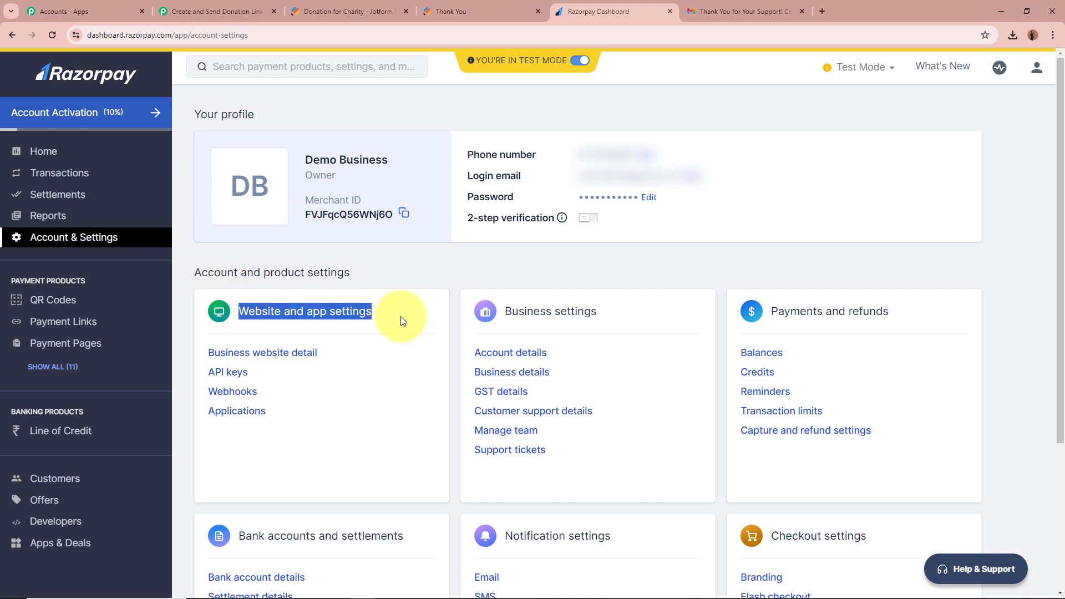
{"action": "left_click", "coordinate": [402, 320]}
{"action": "left_click", "coordinate": [221, 379]}
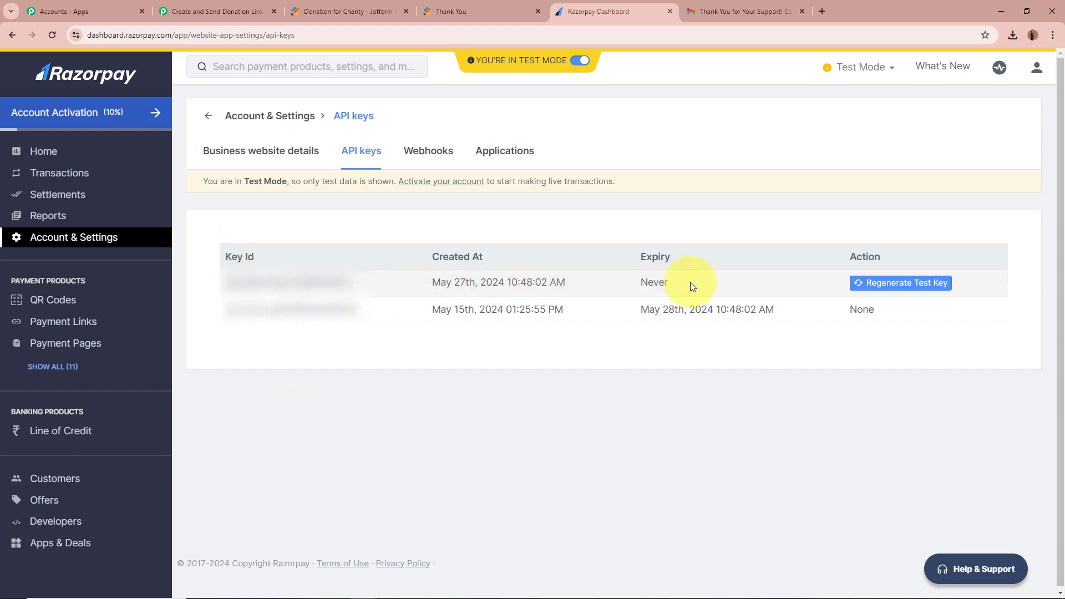
Regenerate the test key, deactivating the old one in 24 hours, and bring its Key Id into Pabbly.
{"action": "left_click", "coordinate": [902, 285]}
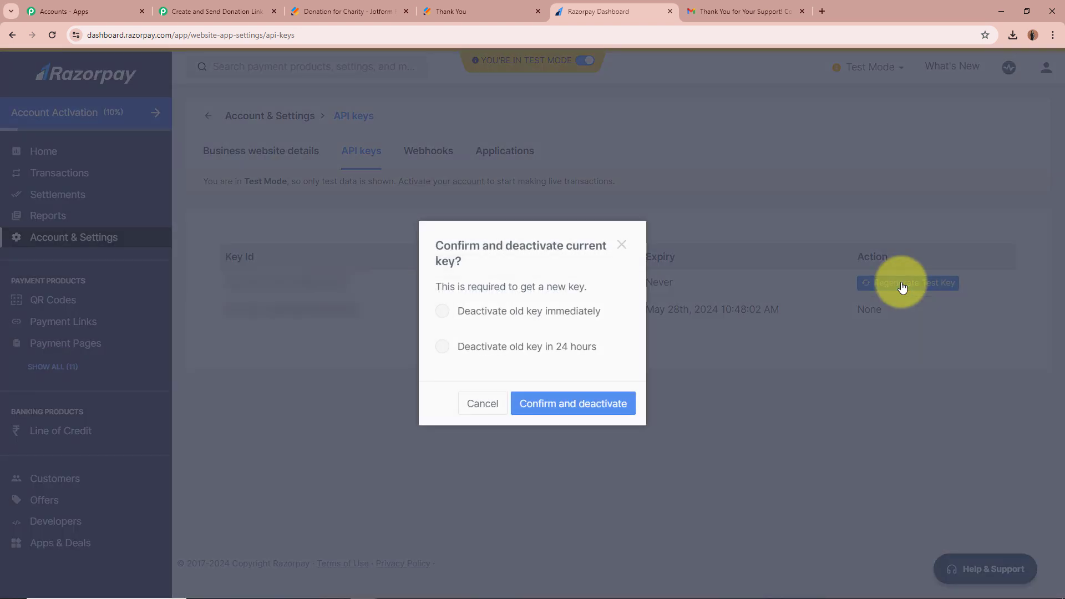
{"action": "left_click", "coordinate": [442, 347]}
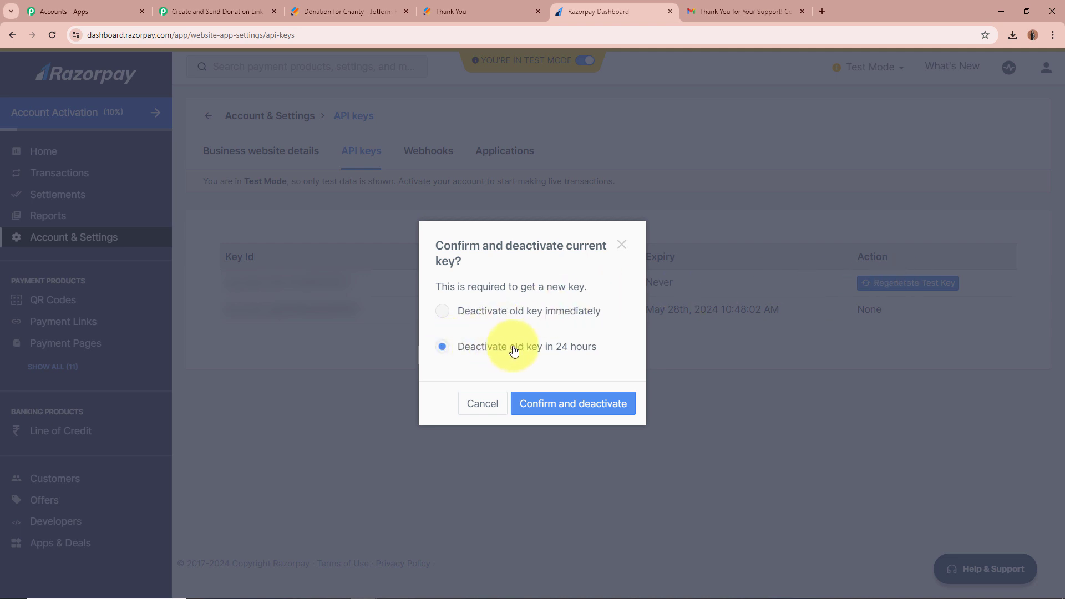
{"action": "left_click", "coordinate": [606, 404]}
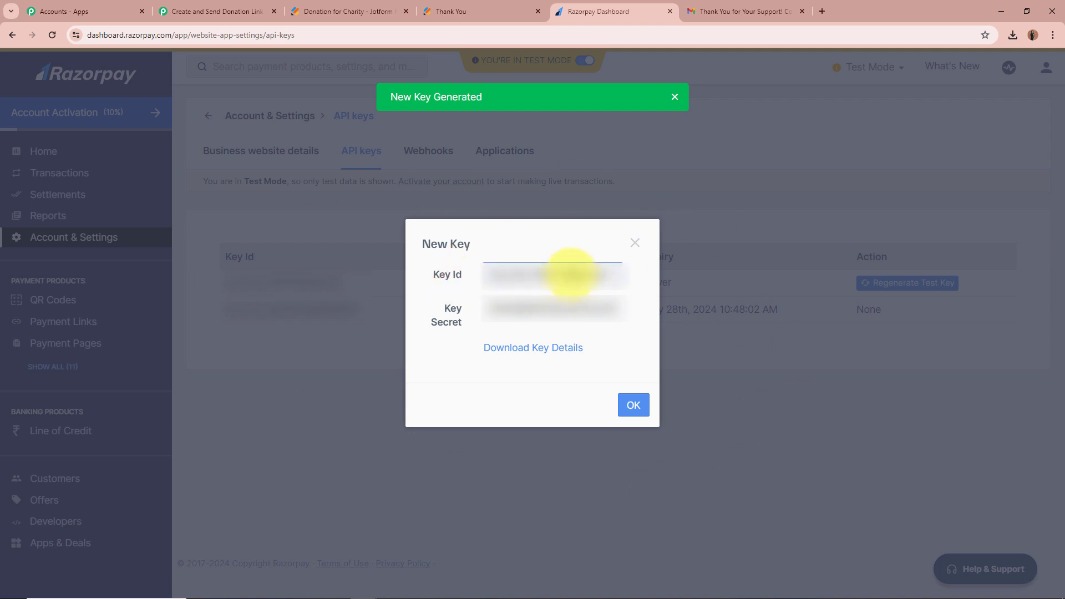
{"action": "double_click", "coordinate": [570, 273]}
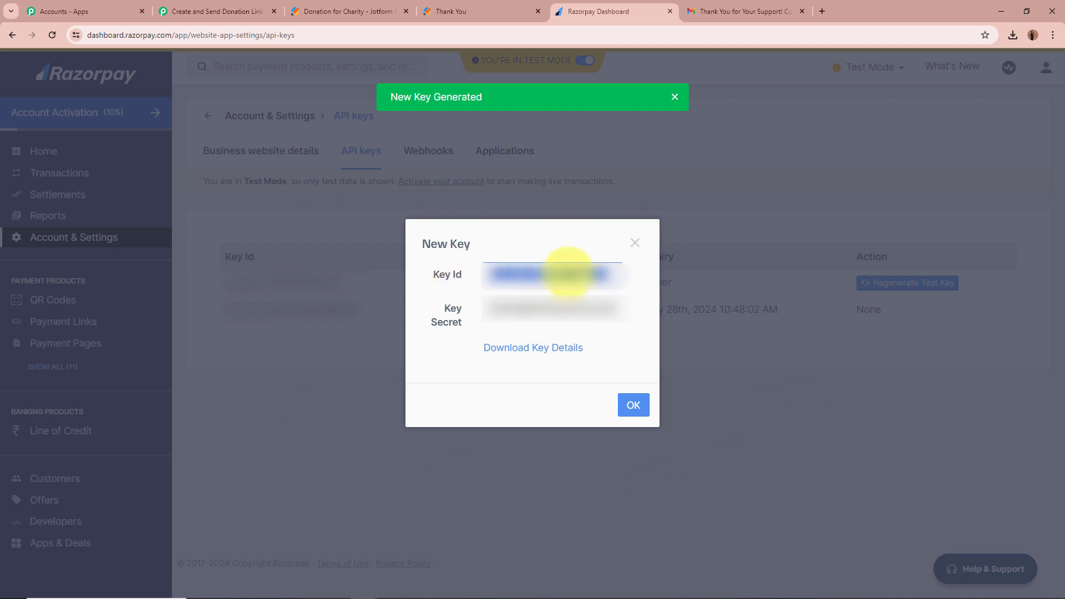
{"action": "left_click", "coordinate": [202, 12]}
{"action": "left_click", "coordinate": [590, 331]}
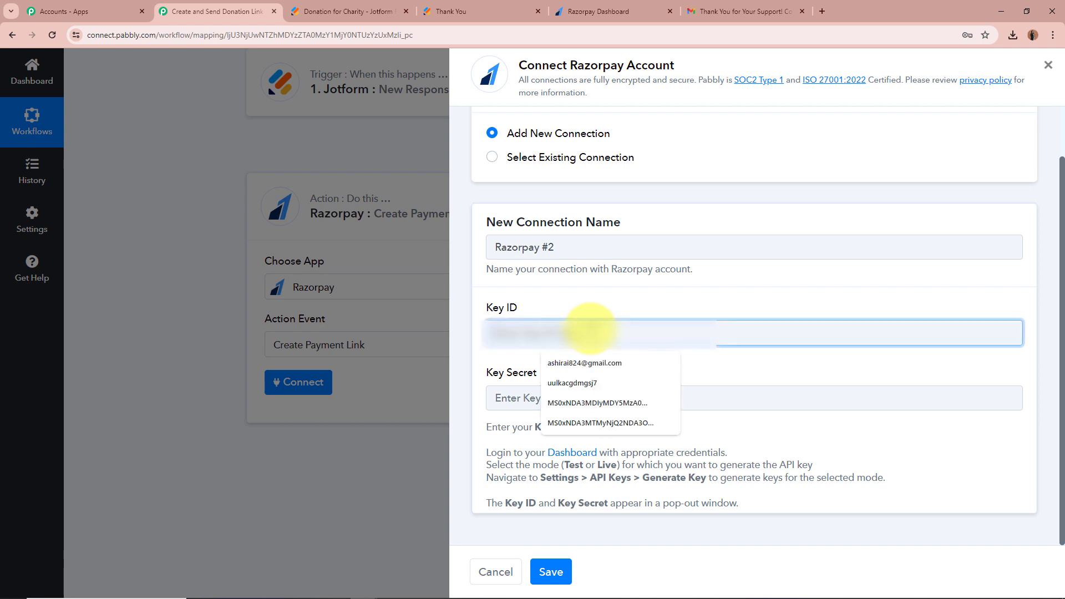
Paste the new Razorpay Key Secret into Pabbly's Key Secret field and save the connection.
{"action": "left_click", "coordinate": [594, 394]}
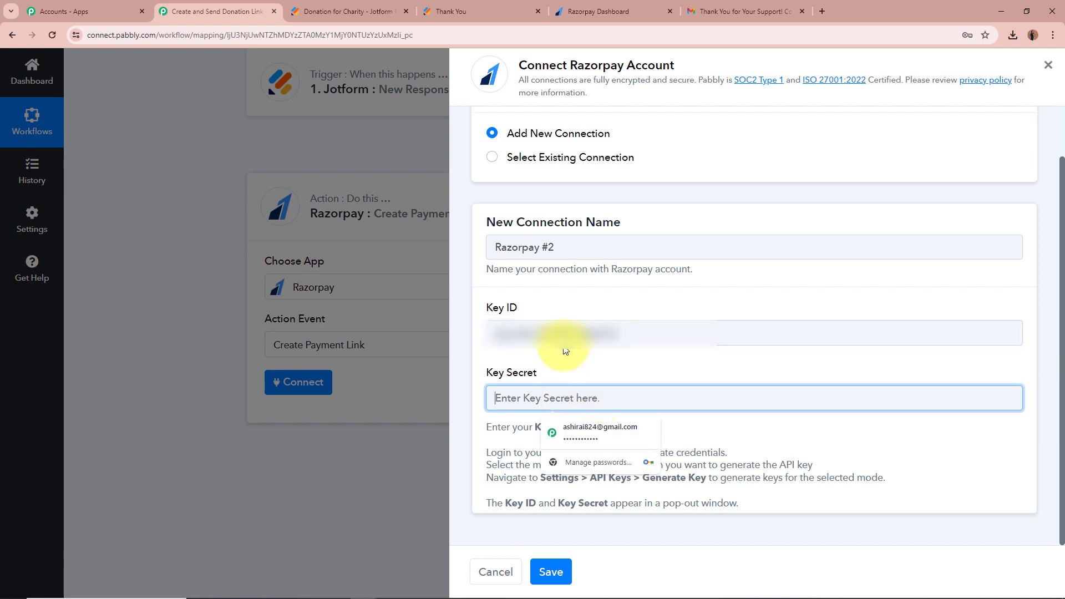
{"action": "left_click", "coordinate": [604, 11]}
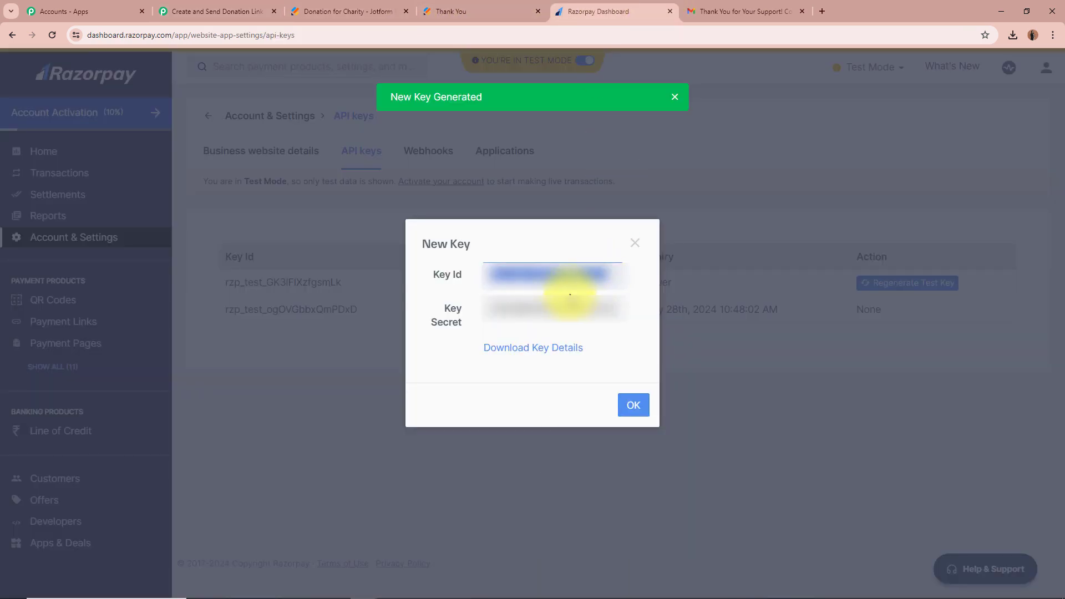
{"action": "left_click", "coordinate": [558, 309]}
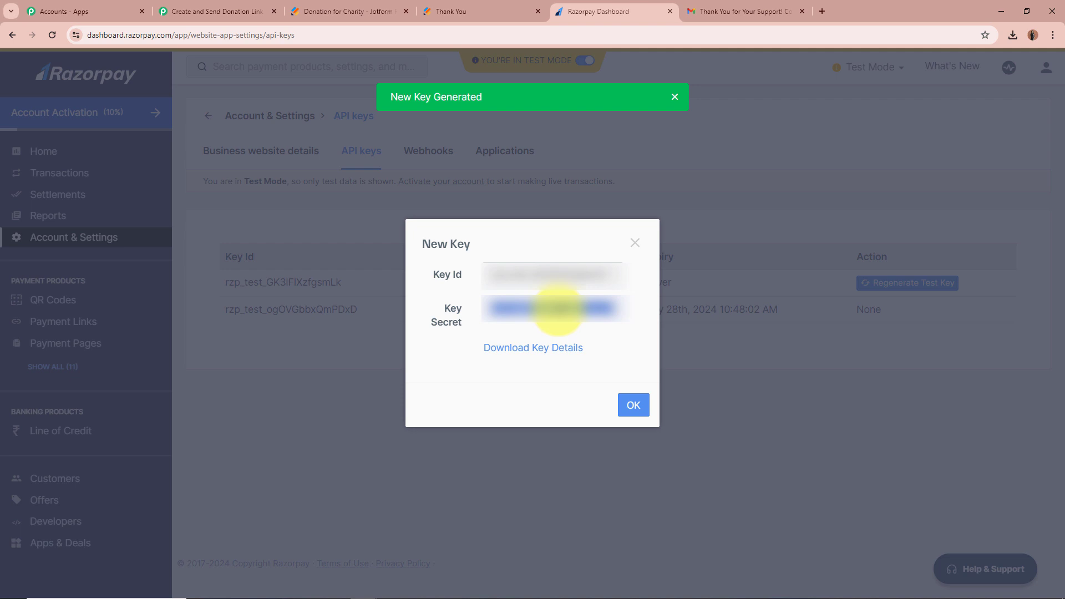
{"action": "left_click", "coordinate": [194, 11]}
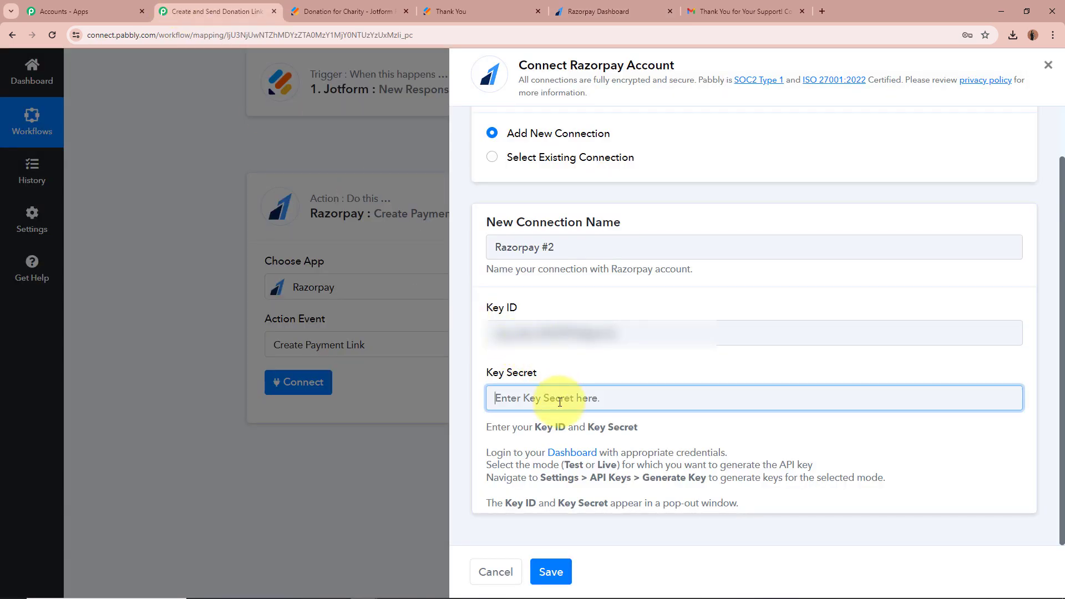
{"action": "key", "text": "ctrl+v"}
{"action": "left_click", "coordinate": [546, 571]}
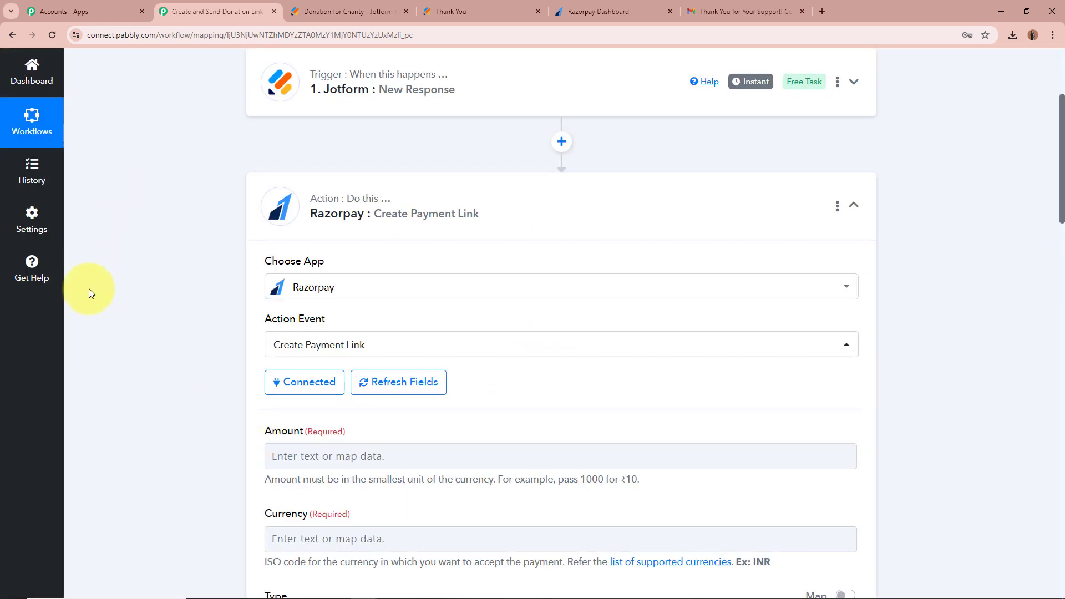
Review the Create Payment Link fields and open the previous-step data list for Amount.
{"action": "scroll", "coordinate": [166, 384], "scroll_direction": "down", "scroll_amount": 4}
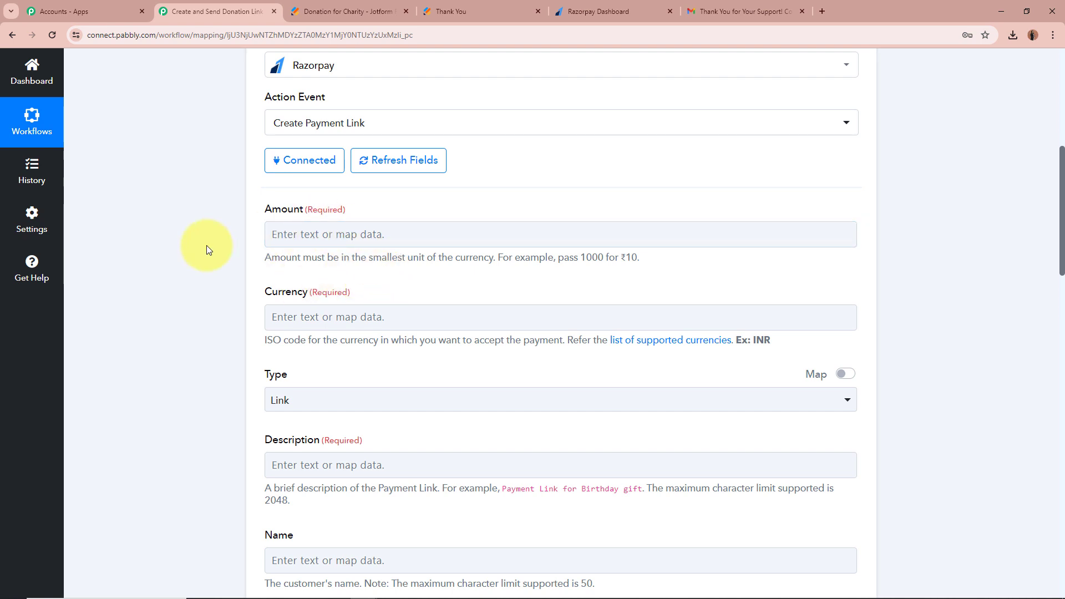
{"action": "scroll", "coordinate": [206, 245], "scroll_direction": "up", "scroll_amount": 7}
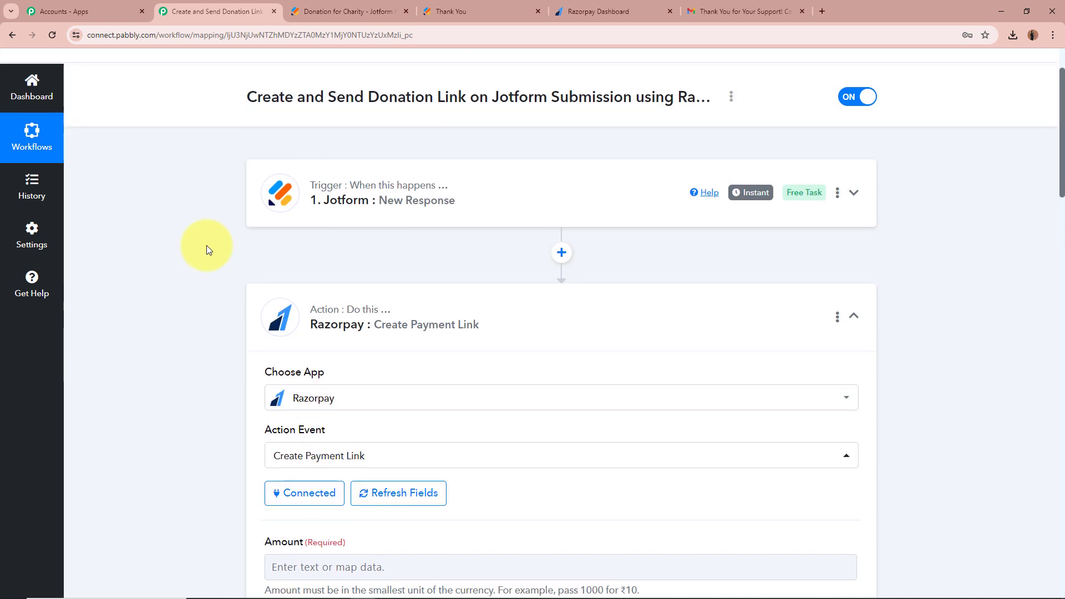
{"action": "scroll", "coordinate": [137, 339], "scroll_direction": "down", "scroll_amount": 8}
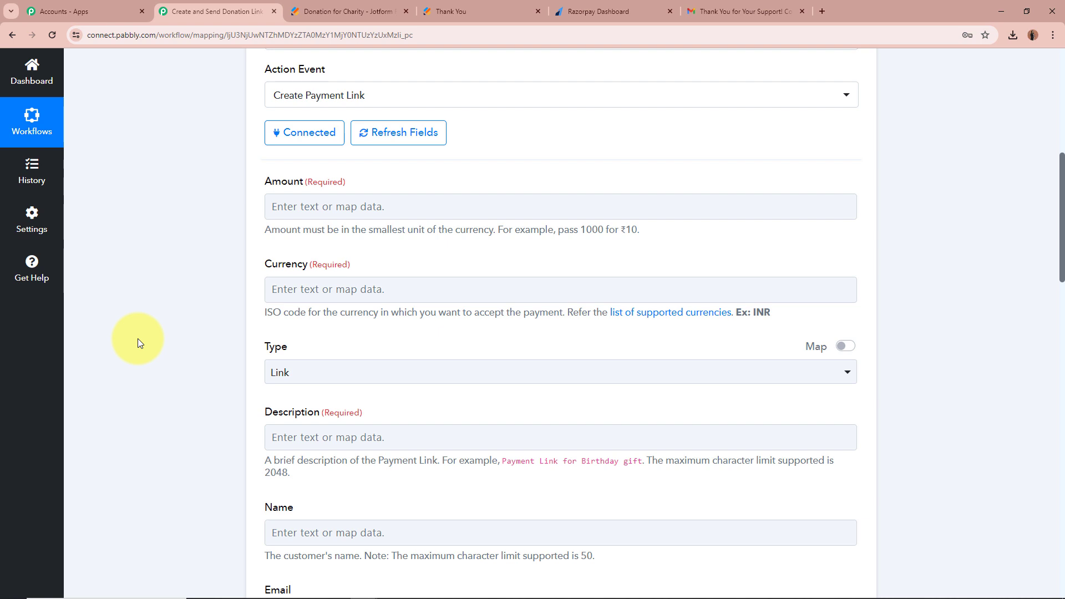
{"action": "left_click", "coordinate": [340, 209]}
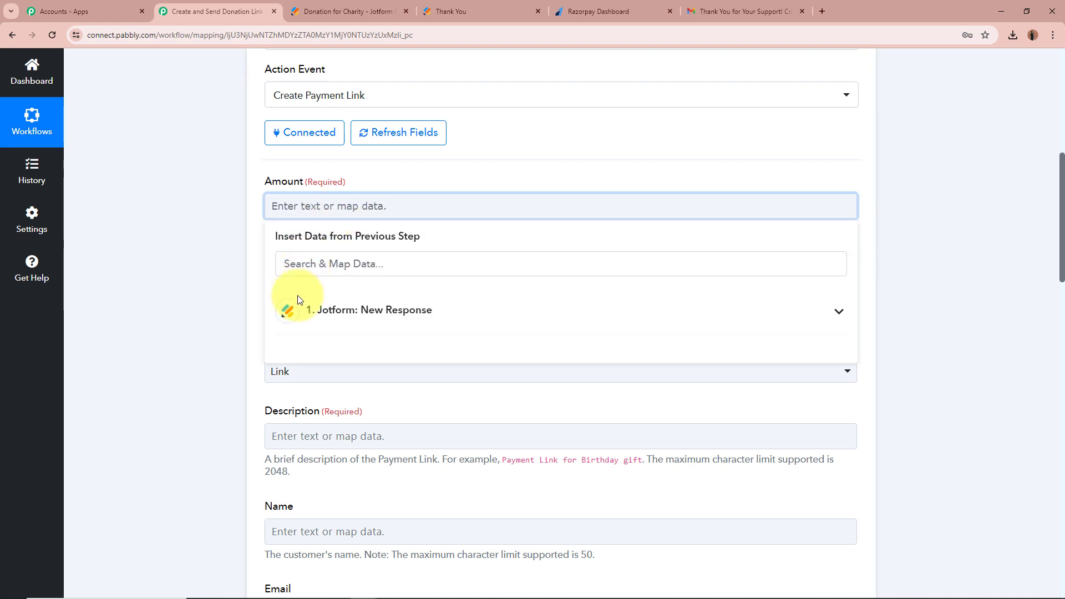
Map the Jotform RawRequest Q7 Amount answer into the Amount field.
{"action": "scroll", "coordinate": [440, 316], "scroll_direction": "up", "scroll_amount": 6}
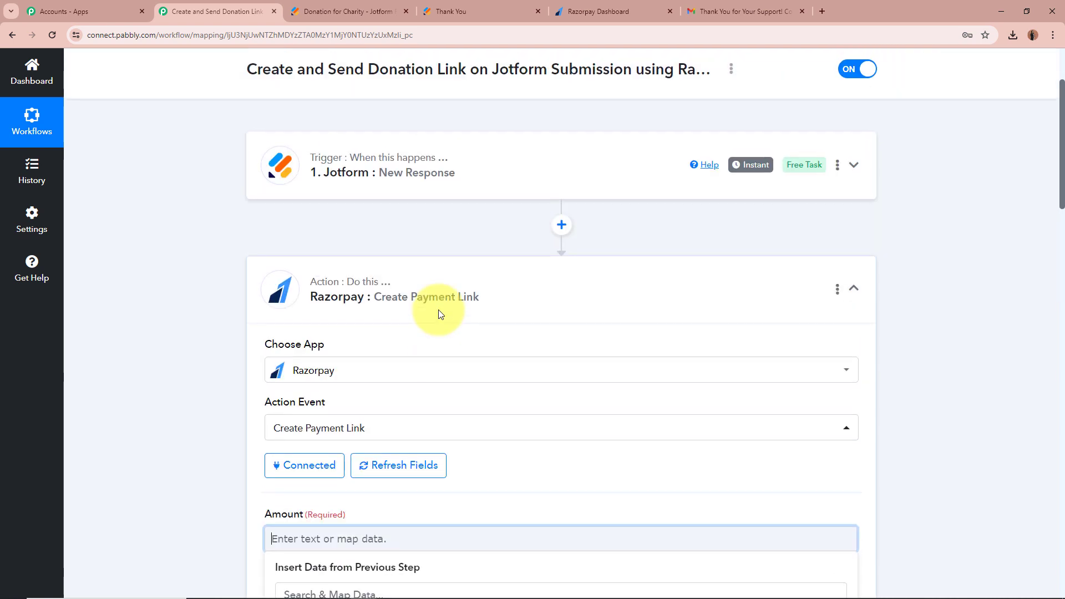
{"action": "scroll", "coordinate": [185, 274], "scroll_direction": "down", "scroll_amount": 1}
{"action": "scroll", "coordinate": [185, 274], "scroll_direction": "down", "scroll_amount": 6}
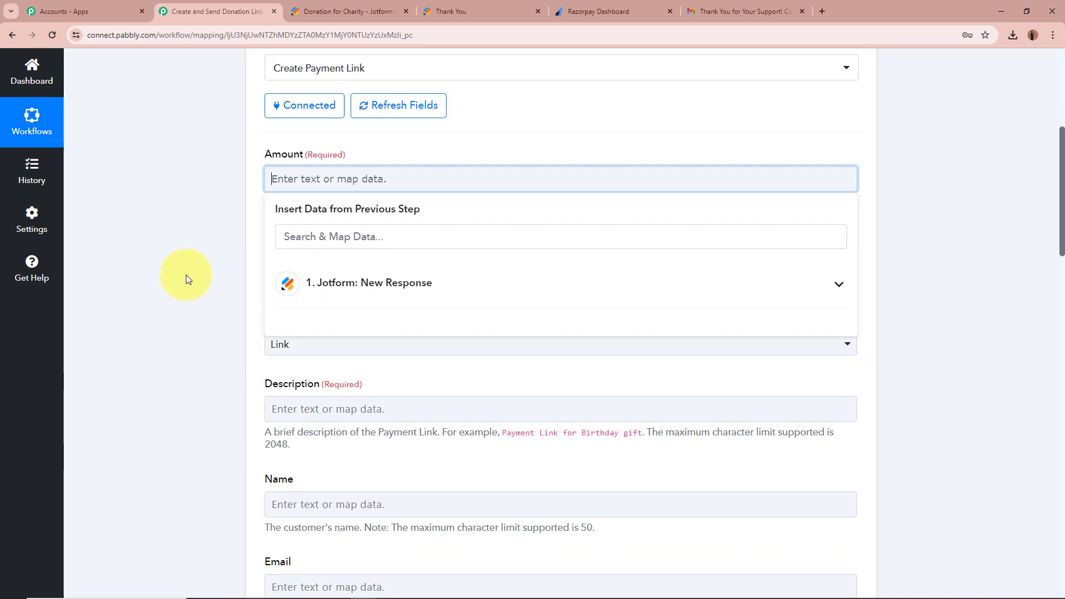
{"action": "left_click", "coordinate": [843, 255]}
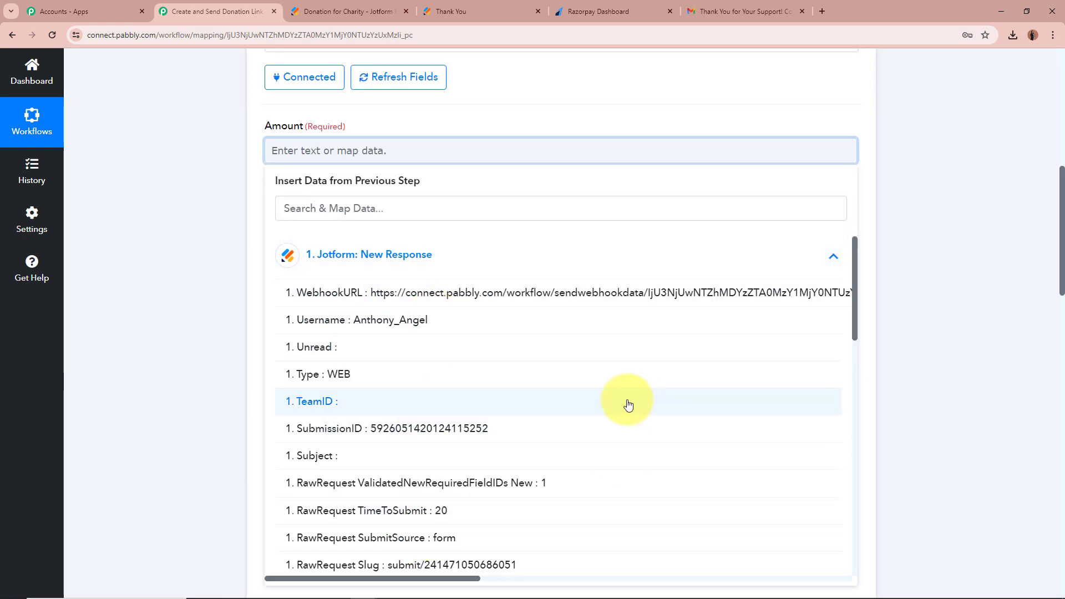
{"action": "left_click", "coordinate": [386, 210]}
{"action": "type", "text": "Amount"}
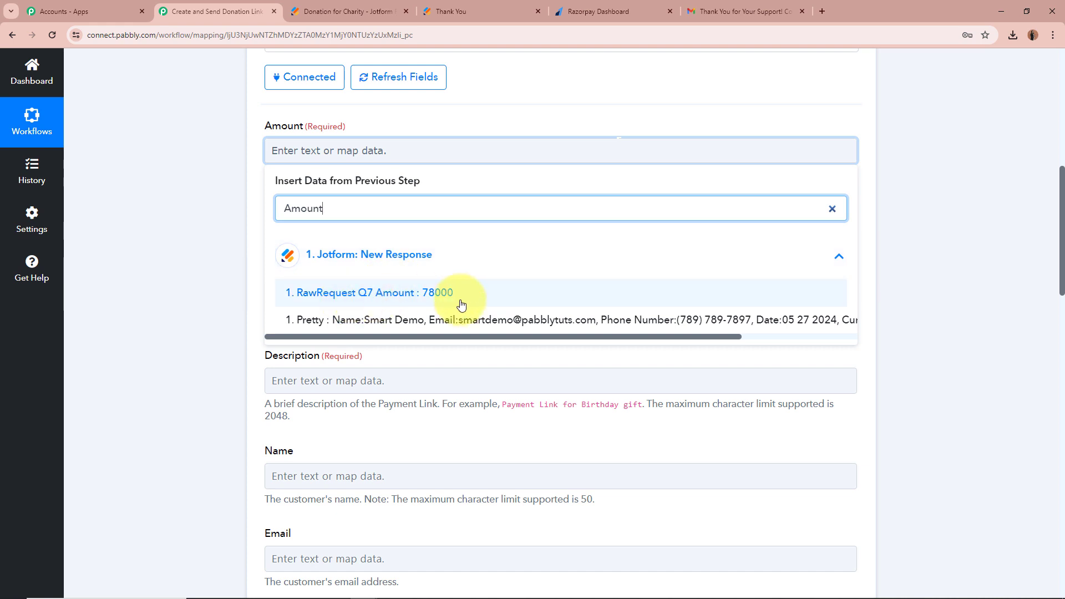
{"action": "left_click", "coordinate": [576, 296]}
{"action": "left_click", "coordinate": [199, 180]}
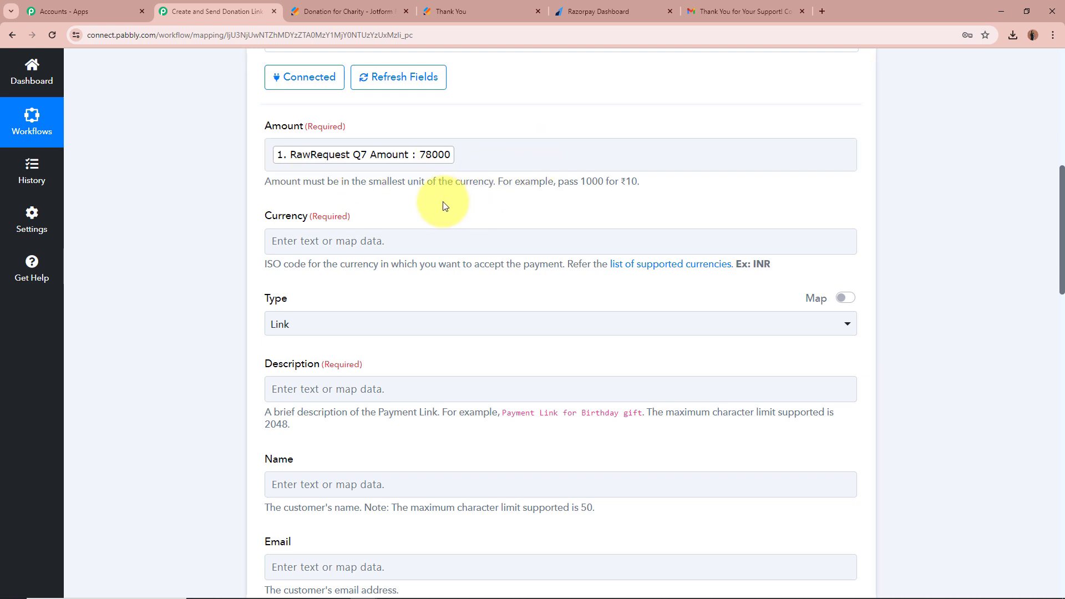
Append 00 after the mapped amount so it is in the smallest currency unit.
{"action": "scroll", "coordinate": [203, 183], "scroll_direction": "up", "scroll_amount": 7}
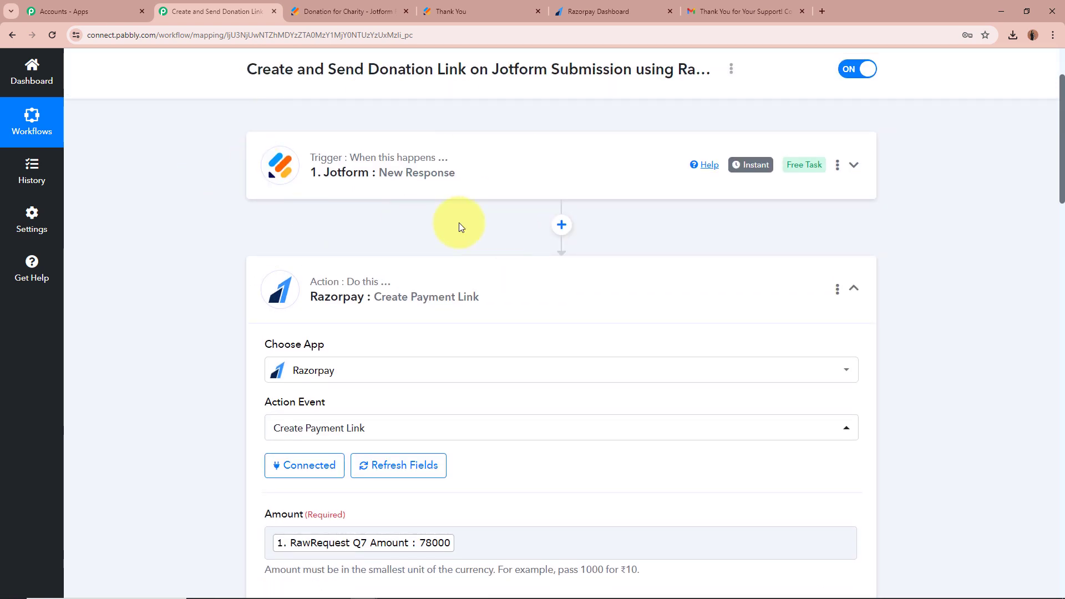
{"action": "scroll", "coordinate": [197, 198], "scroll_direction": "down", "scroll_amount": 6}
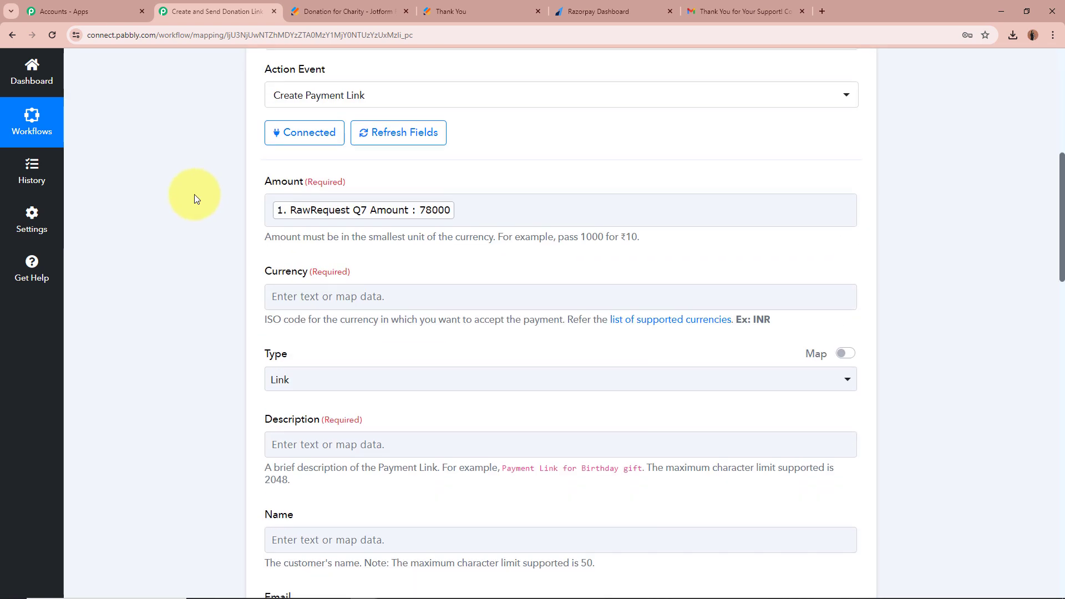
{"action": "left_click", "coordinate": [548, 210]}
{"action": "left_click", "coordinate": [198, 233]}
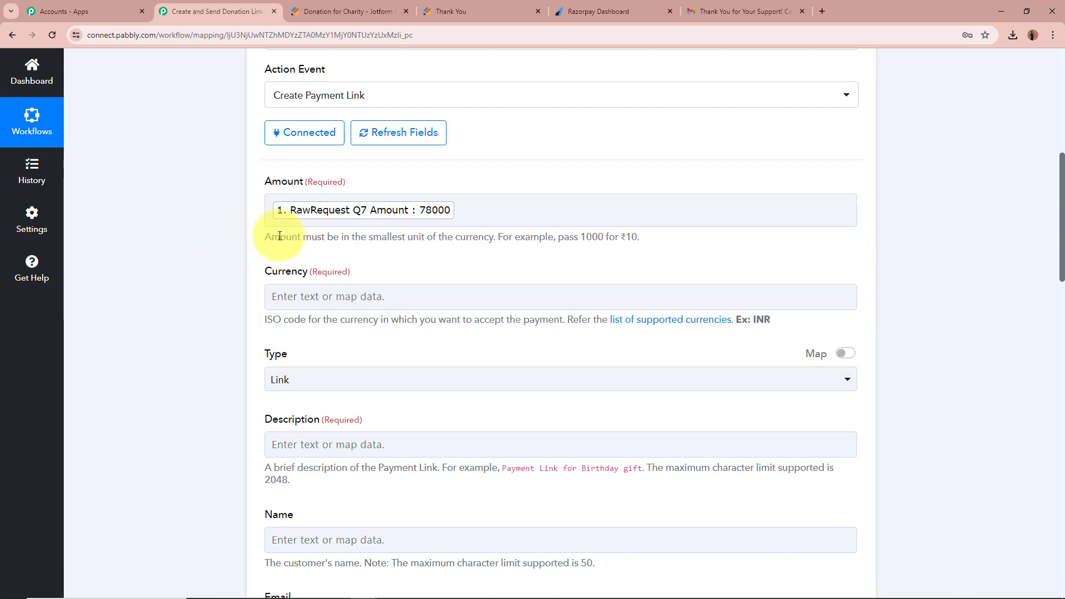
{"action": "left_click_drag", "start_coordinate": [263, 236], "coordinate": [684, 237]}
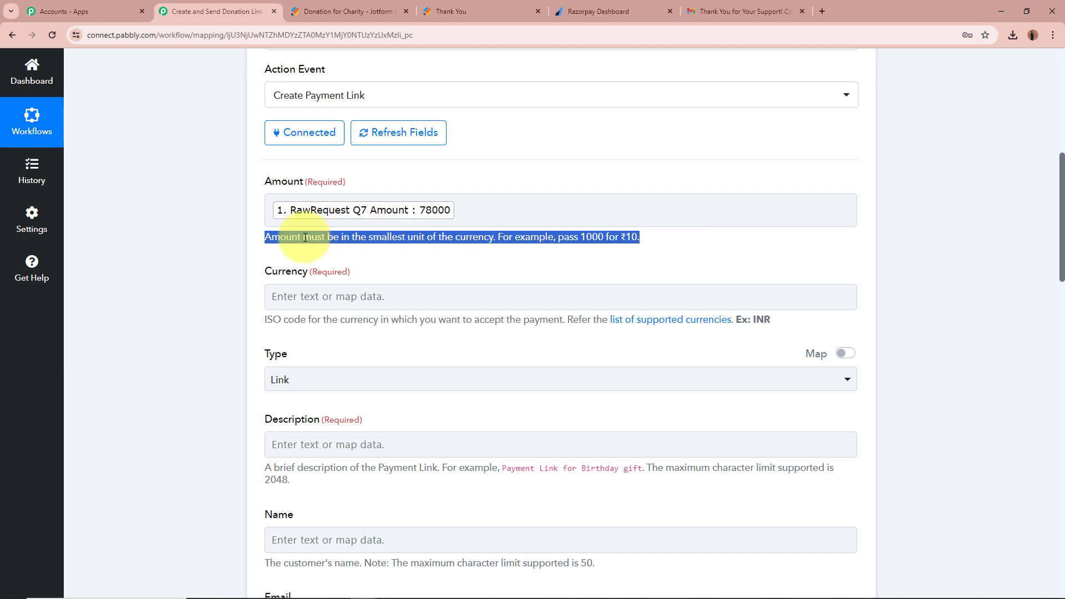
{"action": "left_click", "coordinate": [529, 236]}
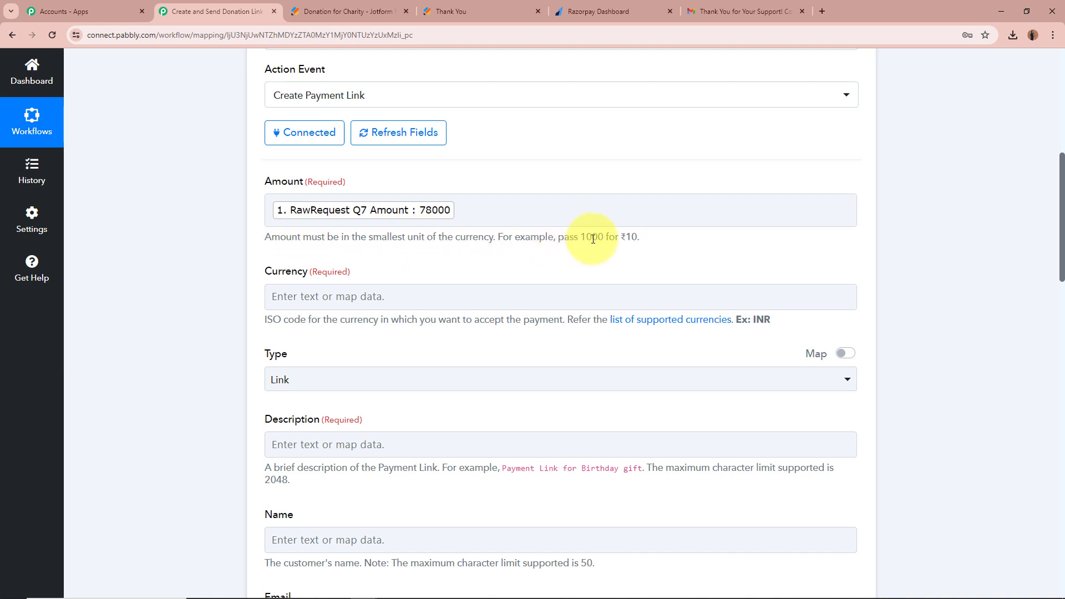
{"action": "double_click", "coordinate": [632, 236]}
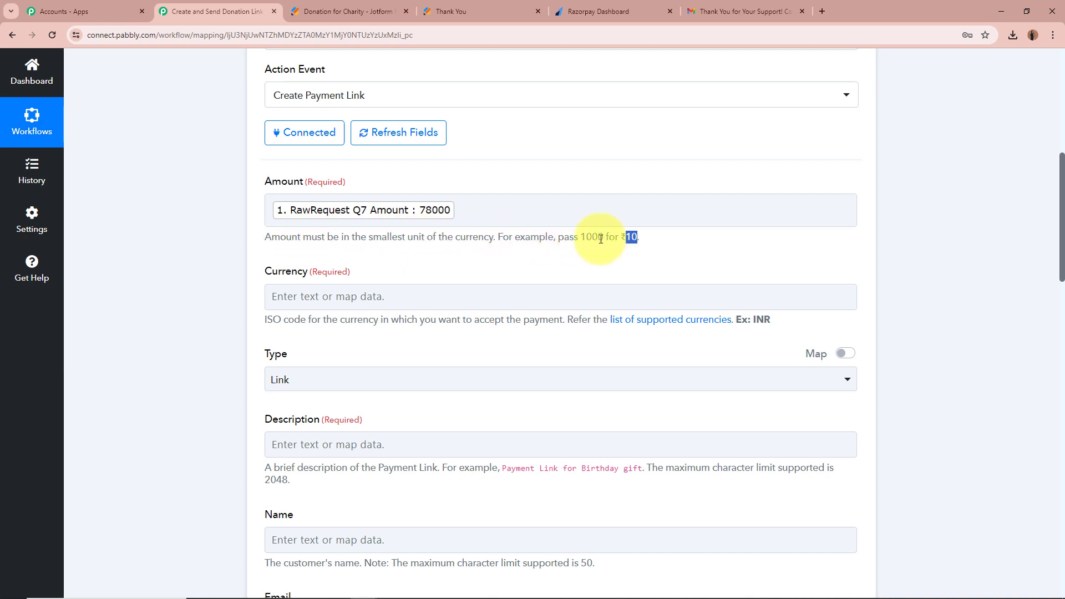
{"action": "left_click", "coordinate": [400, 214]}
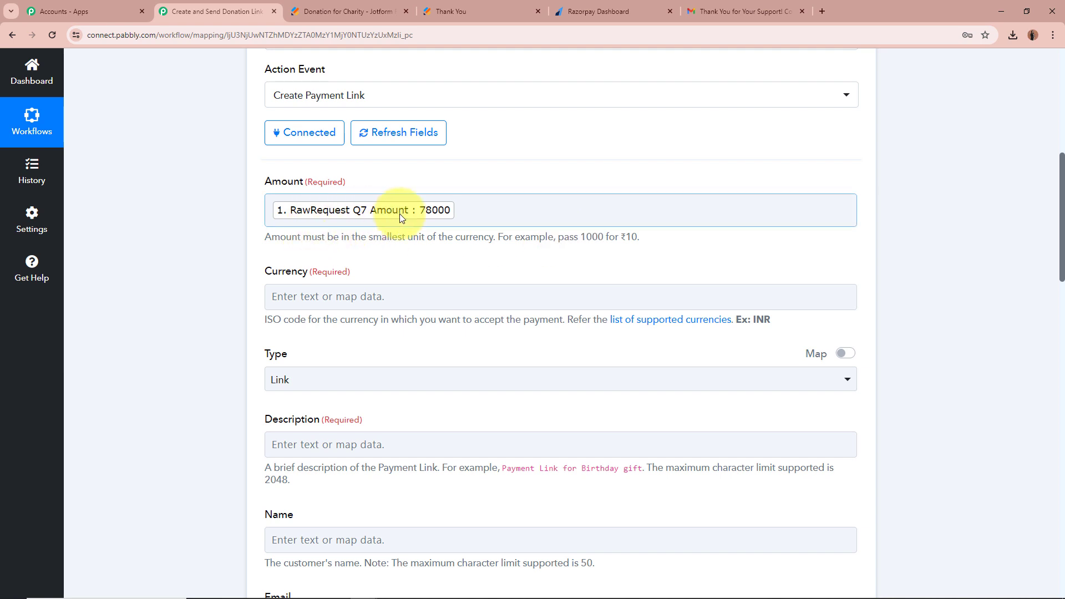
{"action": "left_click", "coordinate": [490, 210]}
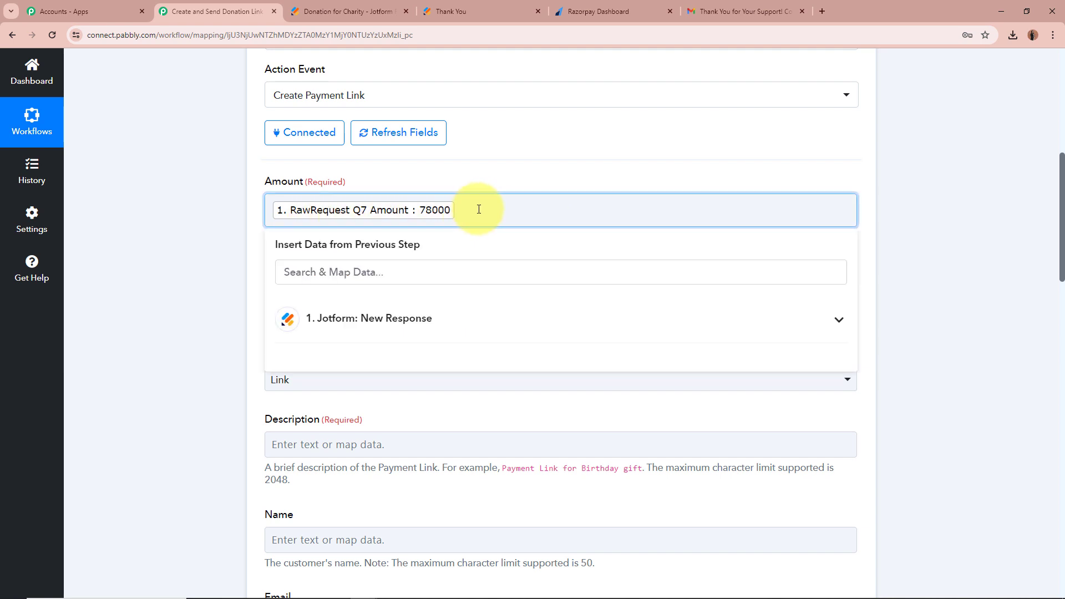
{"action": "type", "text": "00"}
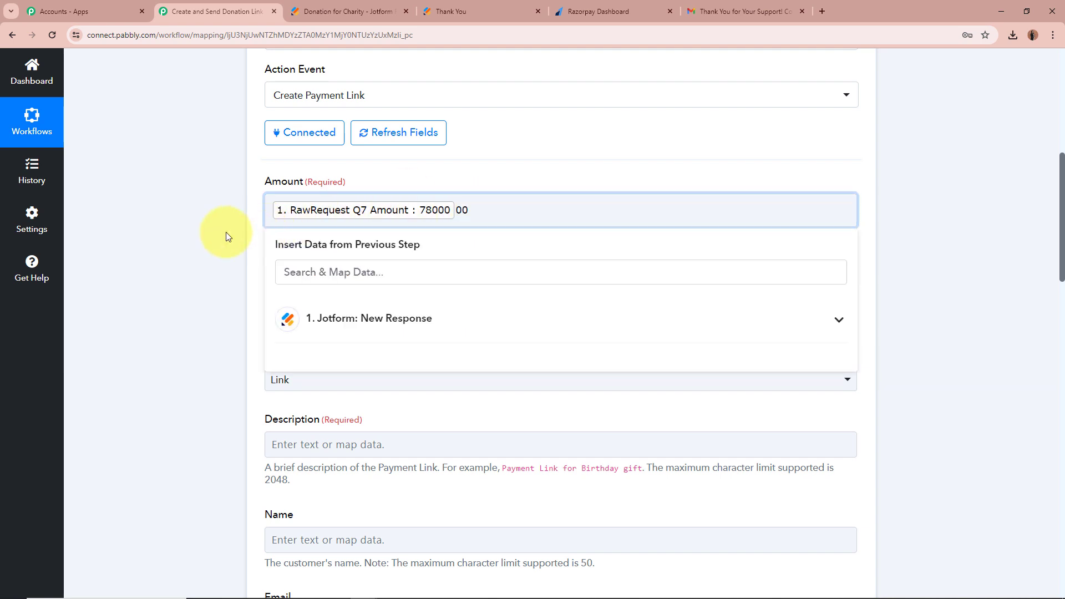
{"action": "left_click", "coordinate": [225, 233]}
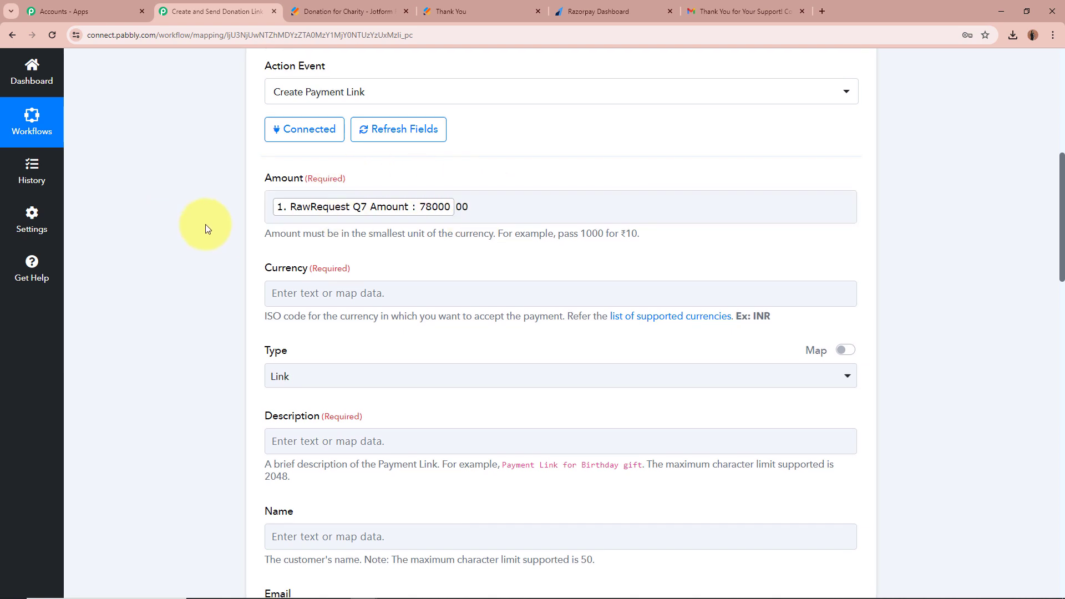
{"action": "scroll", "coordinate": [205, 224], "scroll_direction": "down", "scroll_amount": 3}
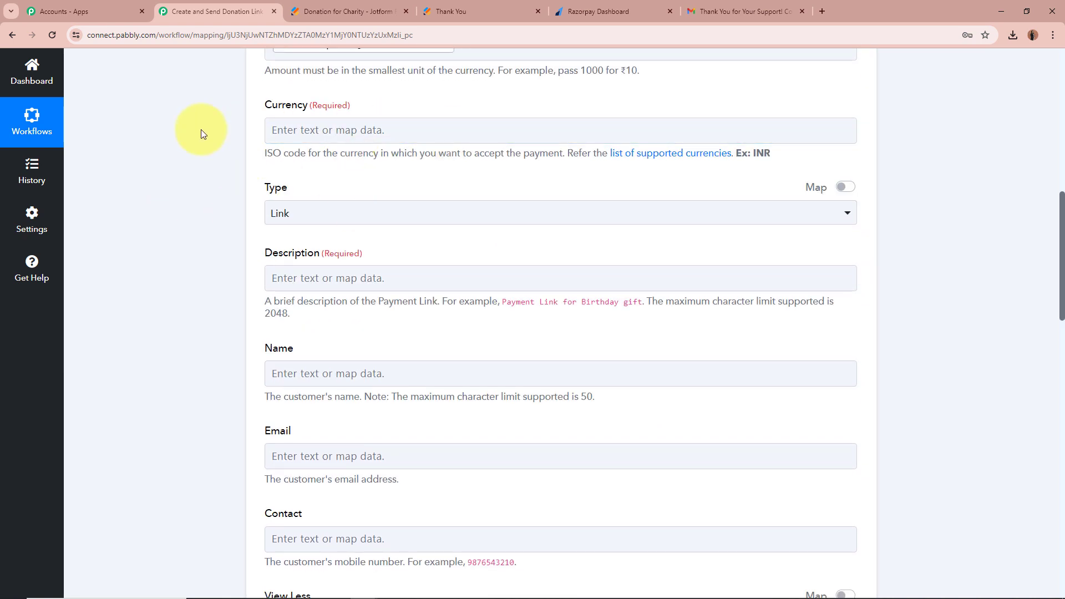
Map Currency to the form's RawRequest Q10 Currency answer (INR).
{"action": "left_click", "coordinate": [340, 129]}
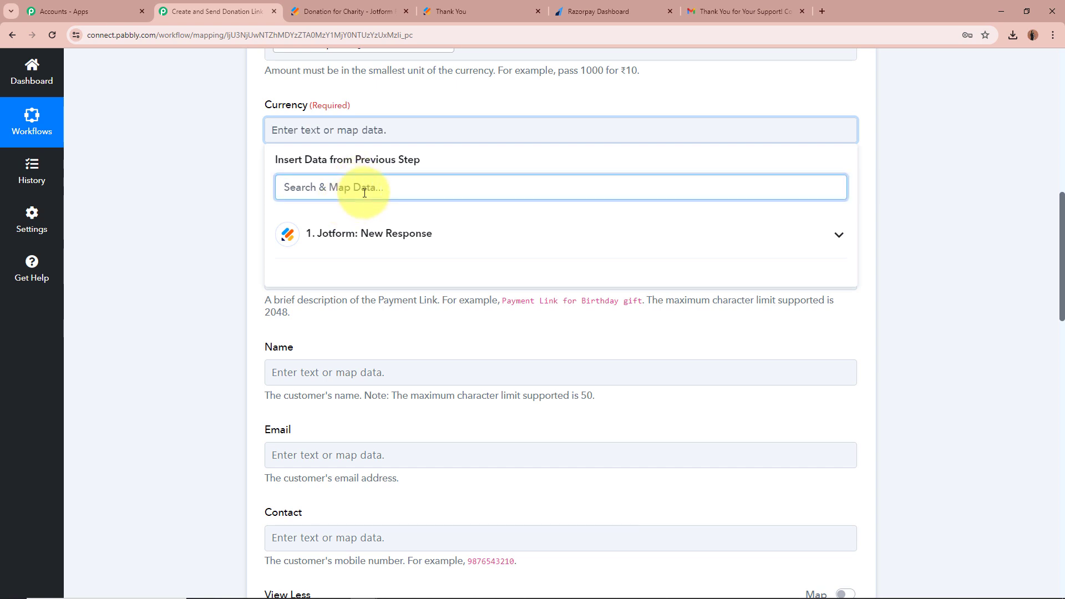
{"action": "type", "text": "curr"}
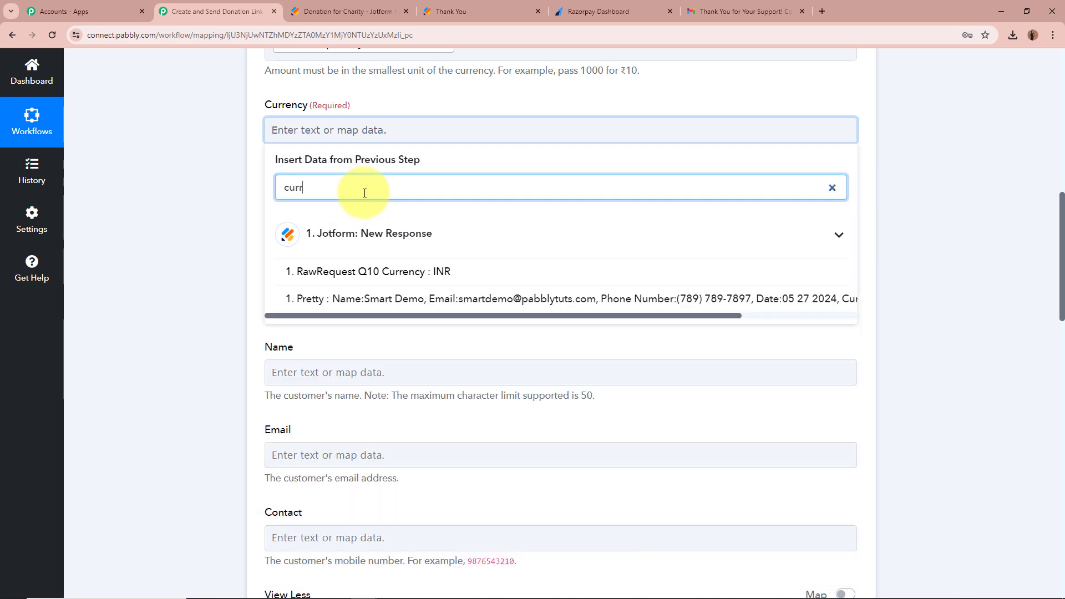
{"action": "left_click", "coordinate": [377, 271]}
{"action": "left_click", "coordinate": [168, 225]}
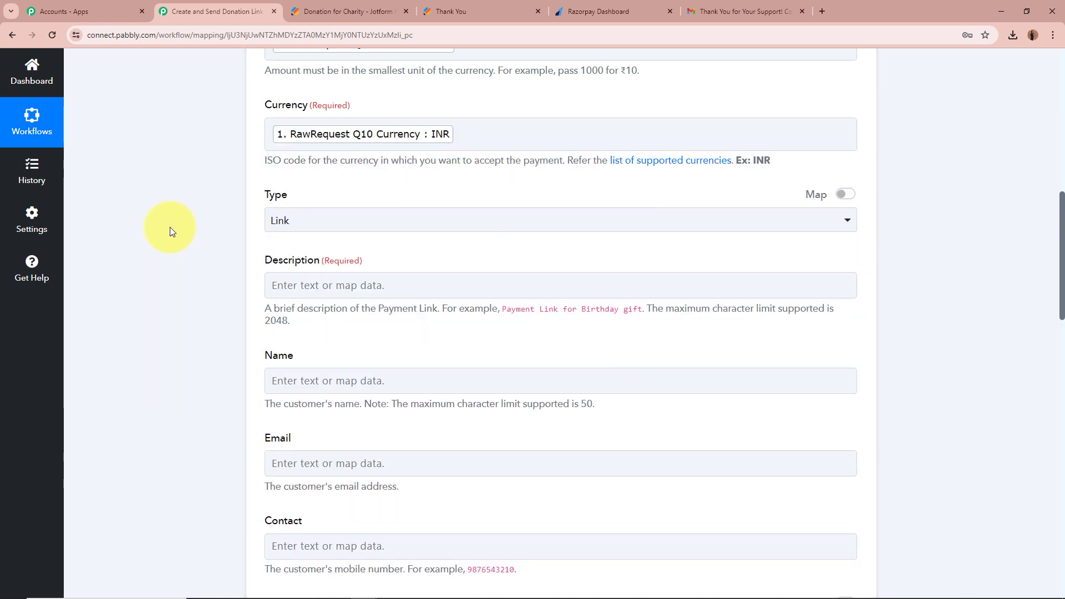
Keep the payment link Type as Link and review the Description hint.
{"action": "scroll", "coordinate": [168, 226], "scroll_direction": "down", "scroll_amount": 1}
{"action": "left_click", "coordinate": [352, 161]}
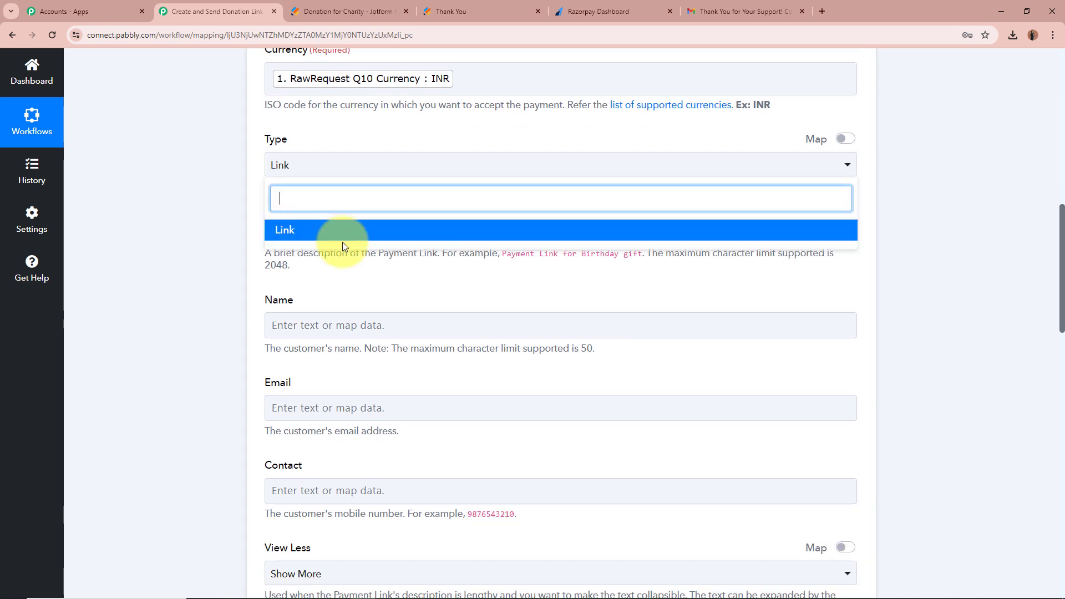
{"action": "left_click", "coordinate": [342, 238]}
{"action": "scroll", "coordinate": [195, 184], "scroll_direction": "down", "scroll_amount": 1}
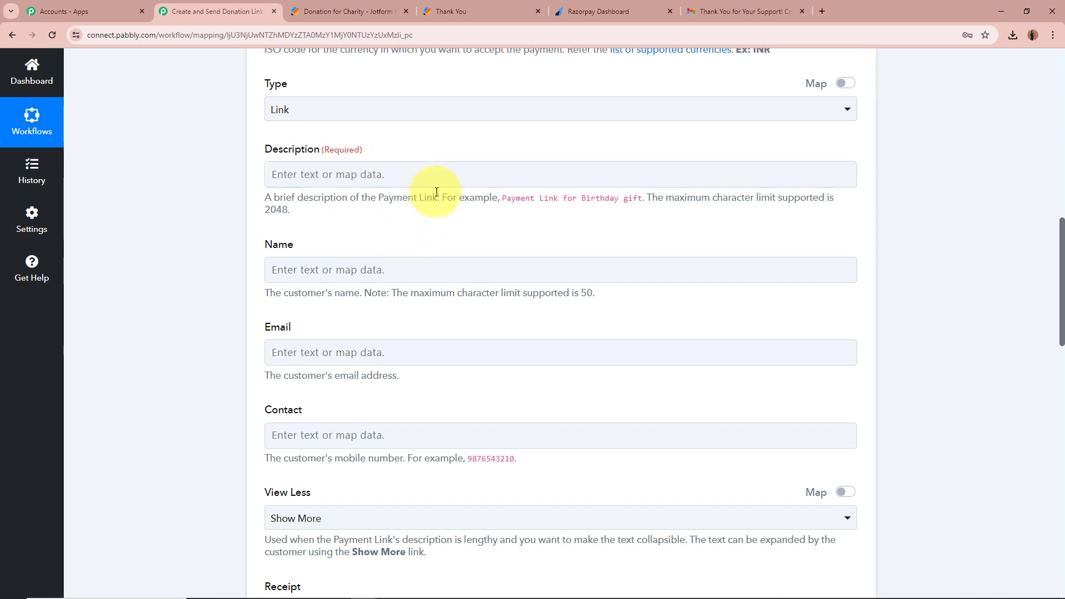
{"action": "left_click_drag", "start_coordinate": [266, 198], "coordinate": [339, 205]}
{"action": "left_click", "coordinate": [588, 202]}
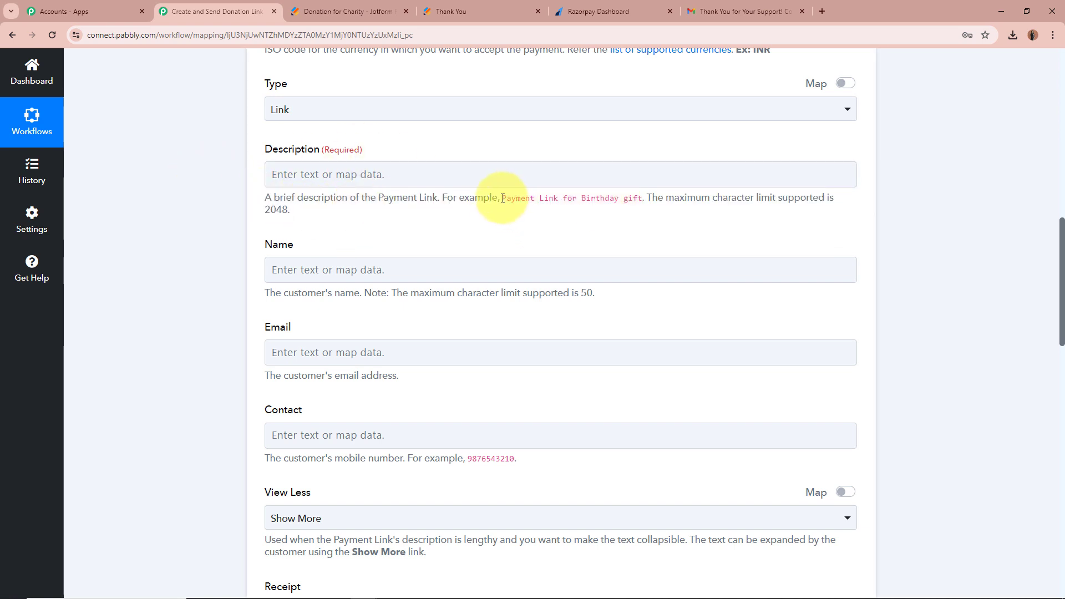
{"action": "left_click_drag", "start_coordinate": [502, 199], "coordinate": [578, 198]}
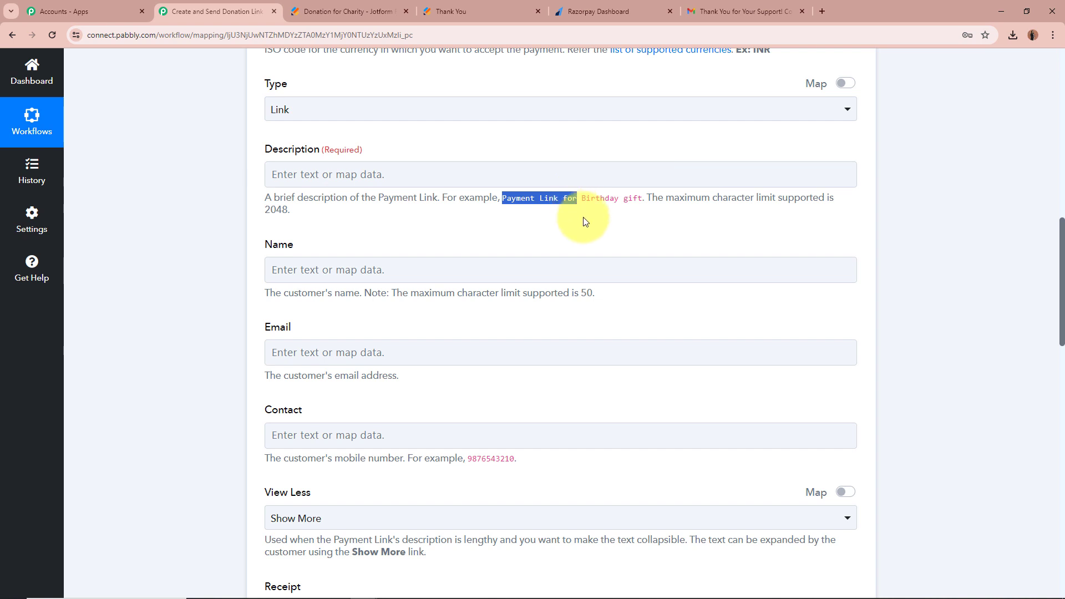
Set the Description to 'Payment Link for donation for charity.'.
{"action": "left_click", "coordinate": [336, 175]}
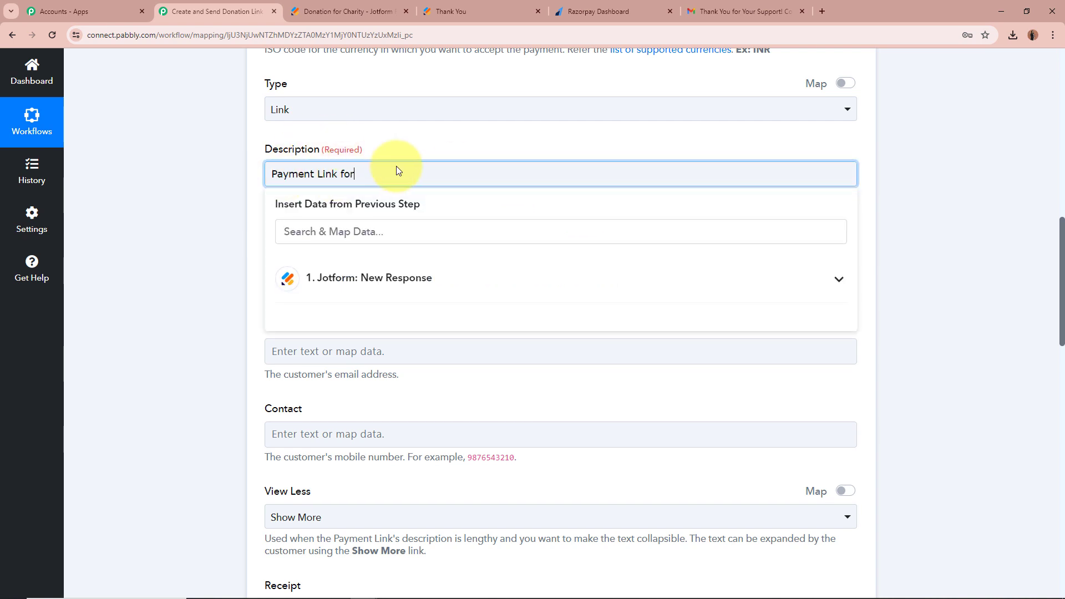
{"action": "type", "text": "donation for charity."}
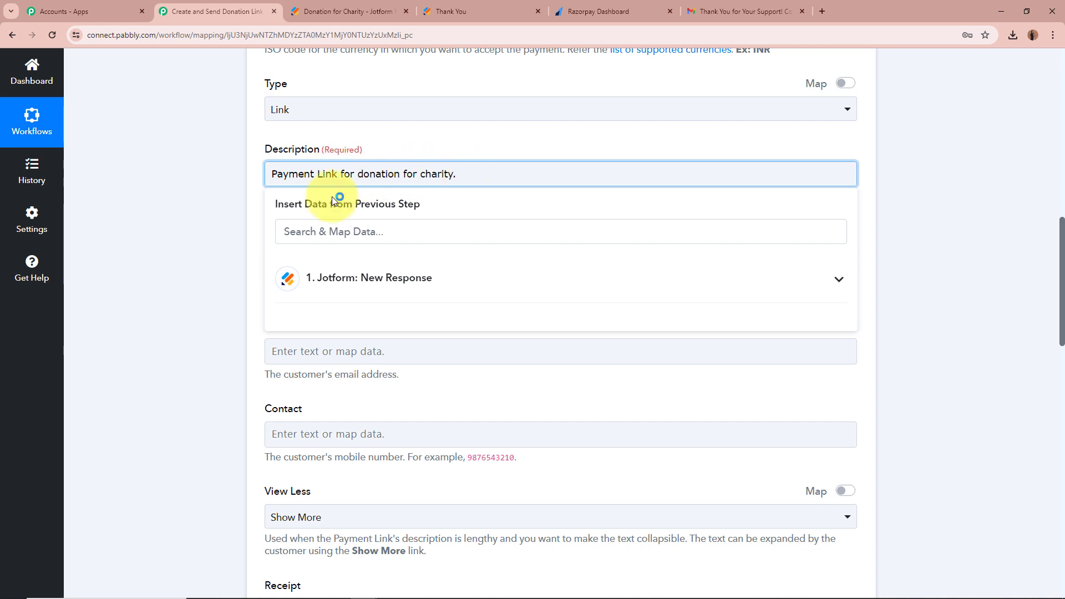
{"action": "left_click", "coordinate": [192, 236]}
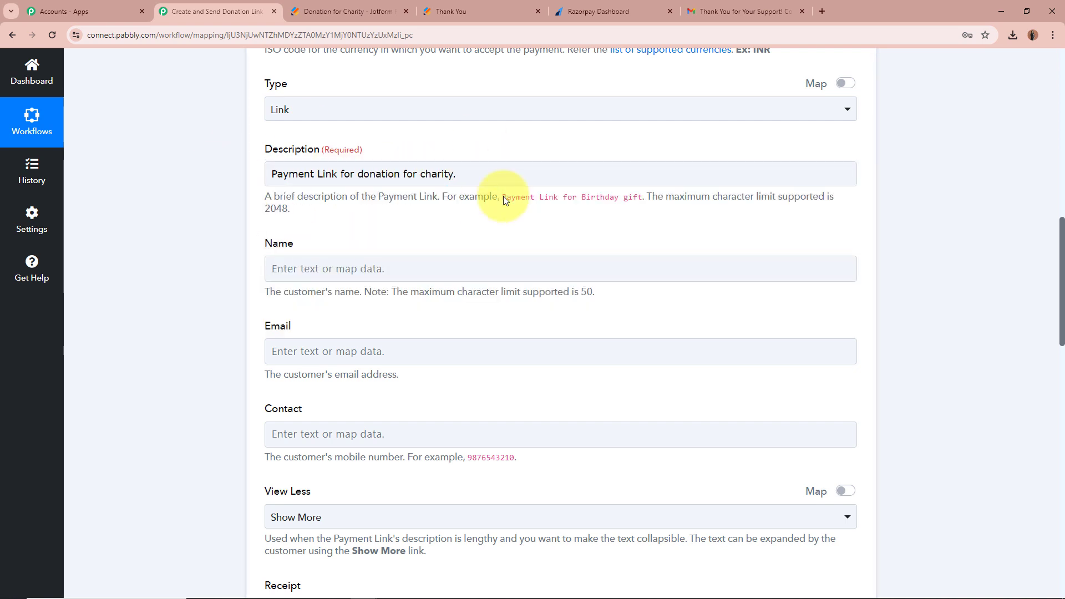
{"action": "scroll", "coordinate": [187, 272], "scroll_direction": "down", "scroll_amount": 1}
{"action": "scroll", "coordinate": [186, 271], "scroll_direction": "down", "scroll_amount": 2}
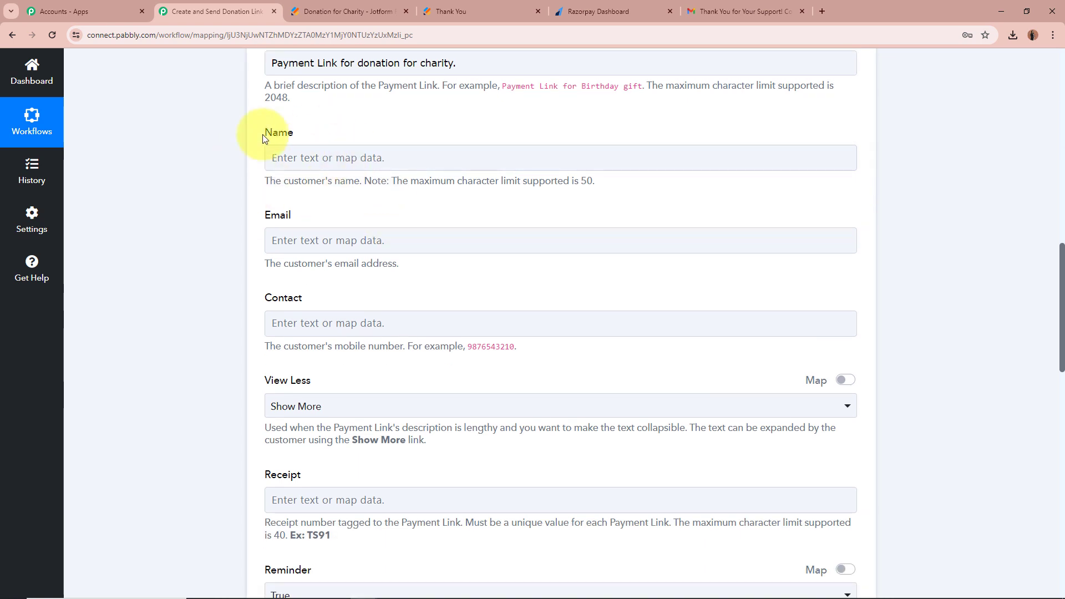
Map Name to the form's Q3 first-name and last-name answers.
{"action": "left_click", "coordinate": [369, 158]}
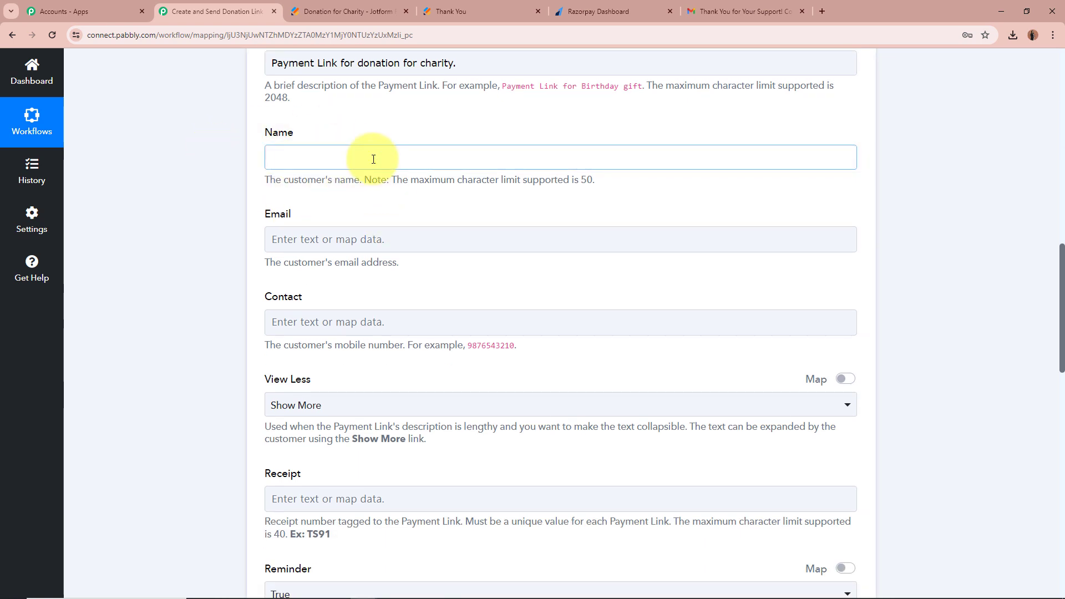
{"action": "left_click", "coordinate": [540, 215]}
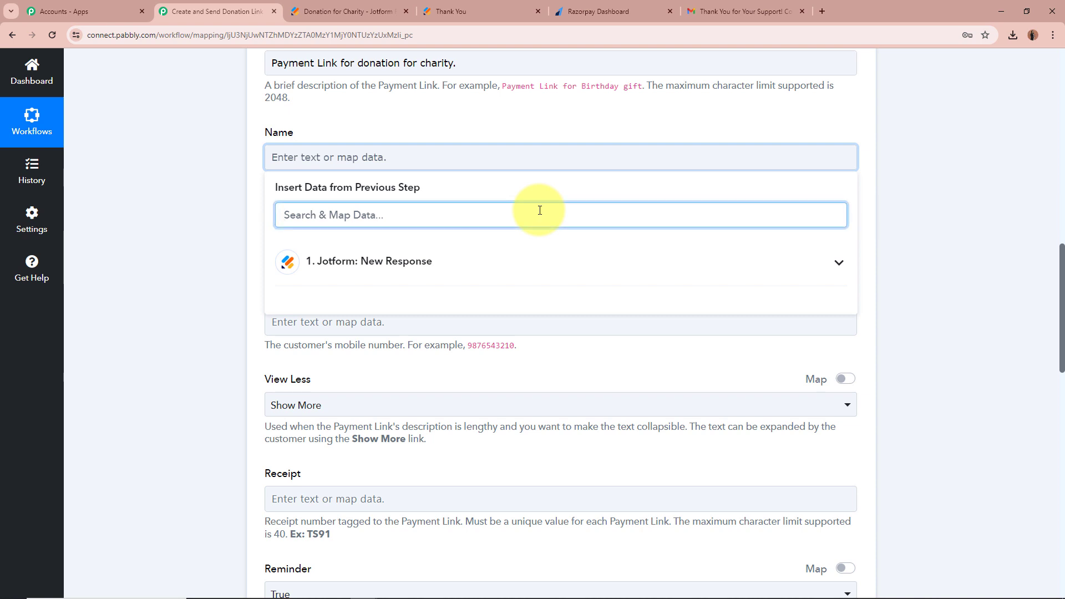
{"action": "type", "text": "name"}
{"action": "left_click", "coordinate": [504, 355]}
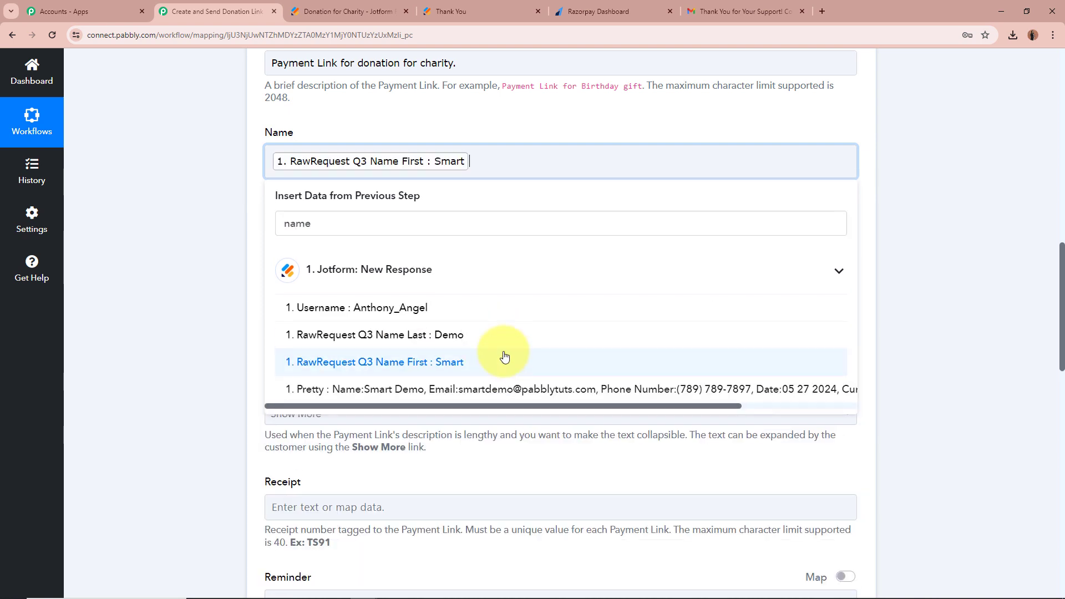
{"action": "left_click", "coordinate": [492, 332]}
{"action": "left_click", "coordinate": [168, 229]}
{"action": "scroll", "coordinate": [168, 229], "scroll_direction": "down", "scroll_amount": 1}
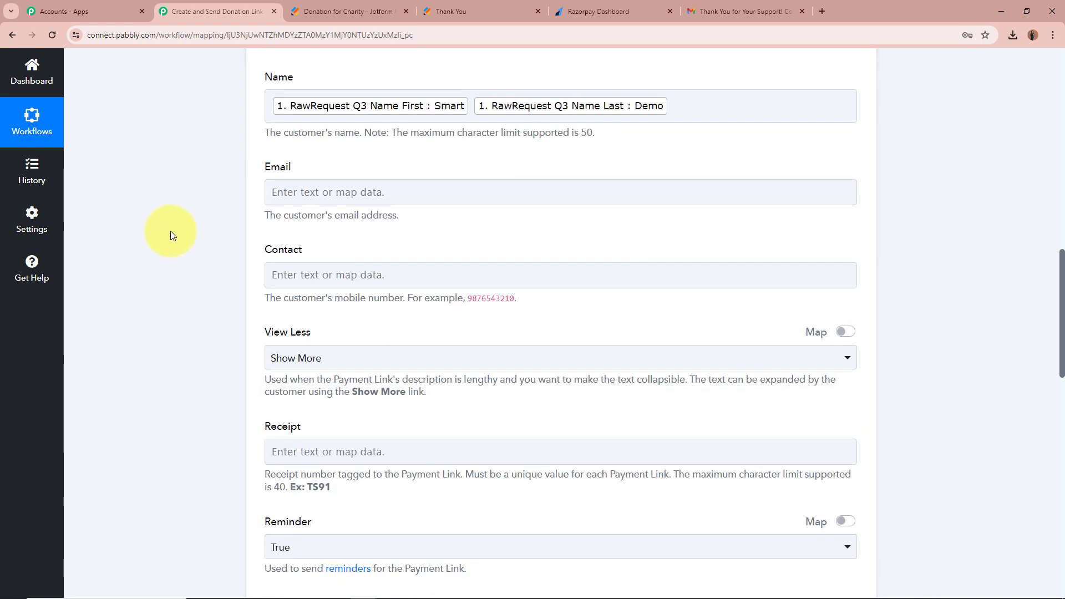
Map Email to the Q4 Email answer and Contact to the Q5 PhoneNumber Full answer.
{"action": "left_click", "coordinate": [355, 197]}
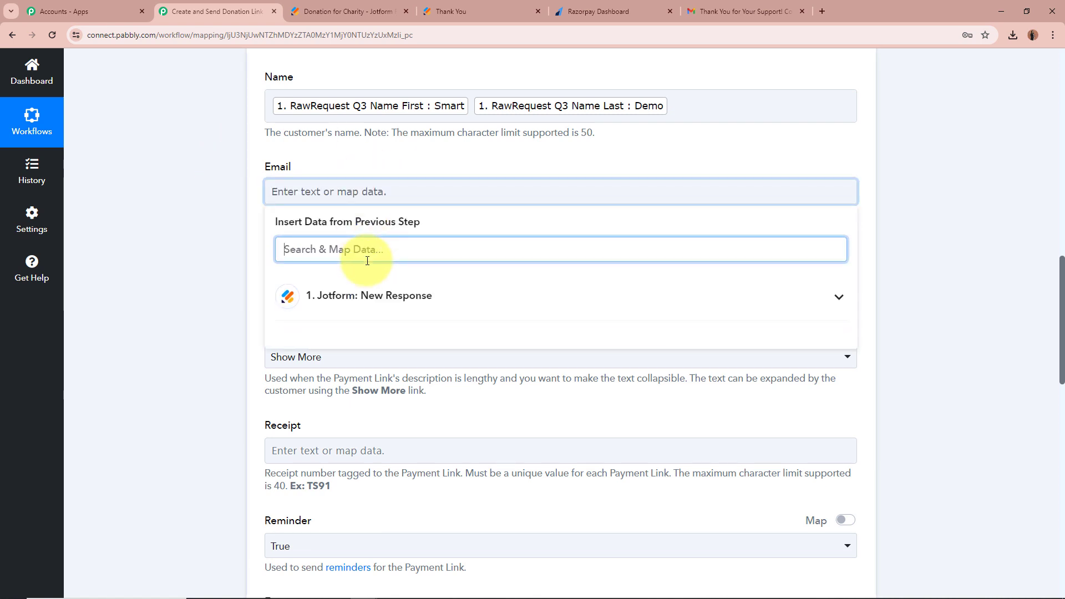
{"action": "type", "text": "email"}
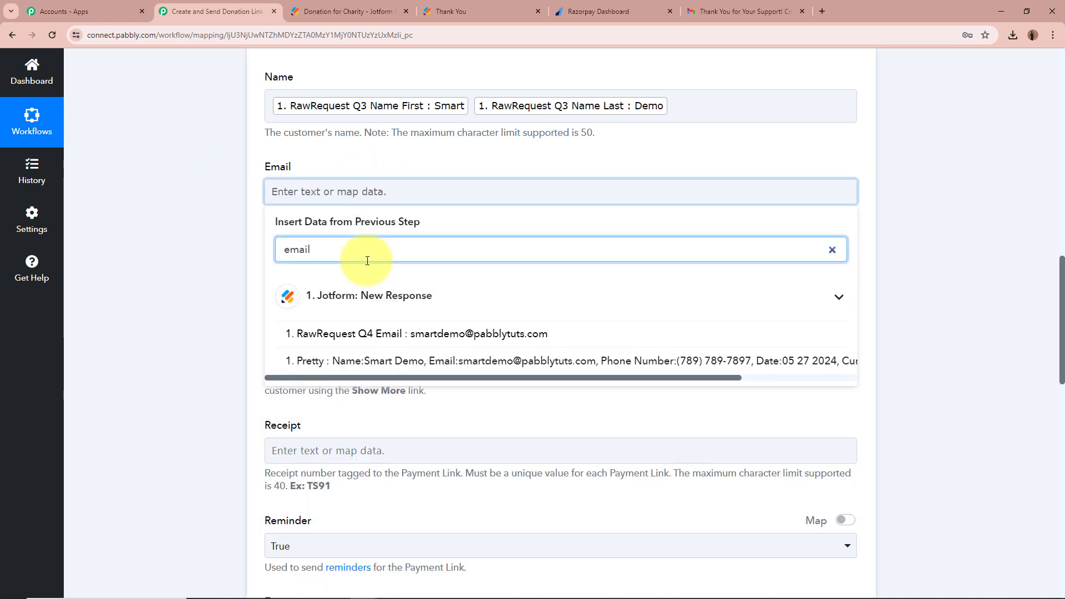
{"action": "left_click", "coordinate": [435, 333]}
{"action": "left_click", "coordinate": [159, 258]}
{"action": "scroll", "coordinate": [160, 259], "scroll_direction": "down", "scroll_amount": 1}
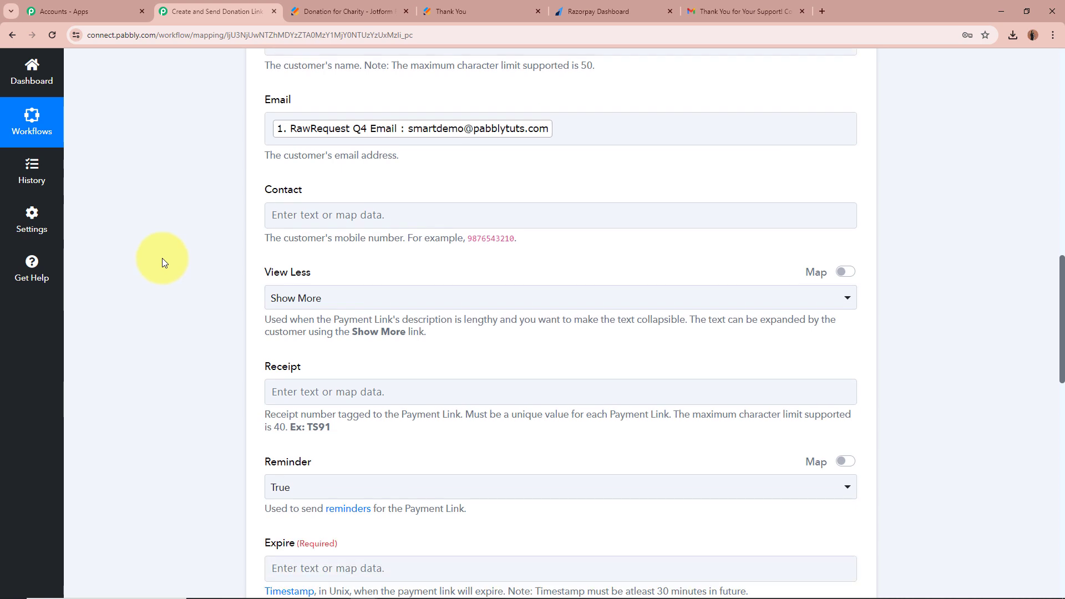
{"action": "scroll", "coordinate": [162, 258], "scroll_direction": "down", "scroll_amount": 1}
{"action": "left_click", "coordinate": [416, 171]}
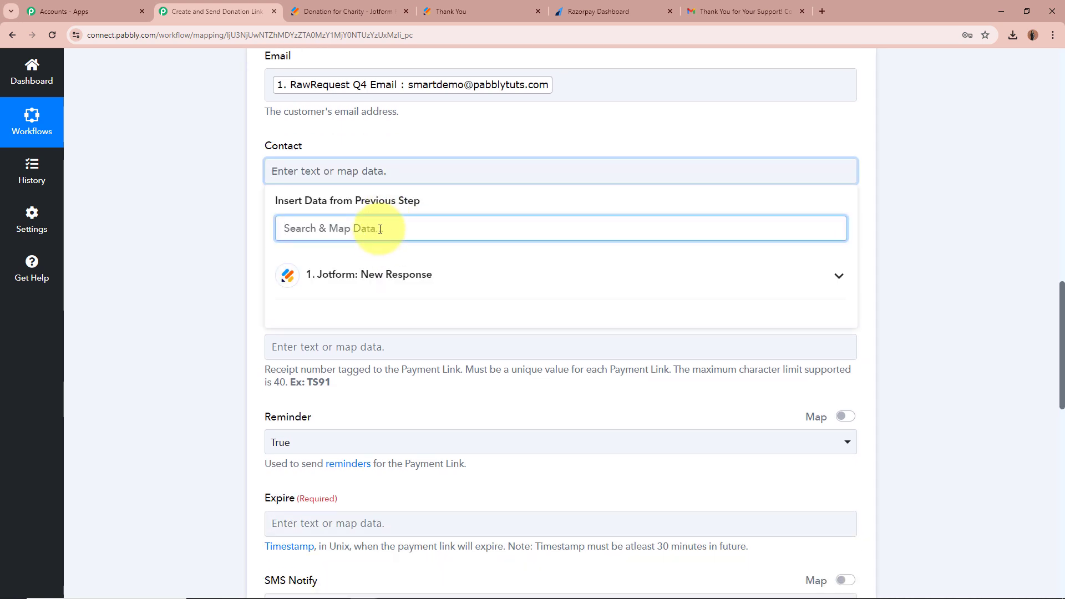
{"action": "type", "text": "phon"}
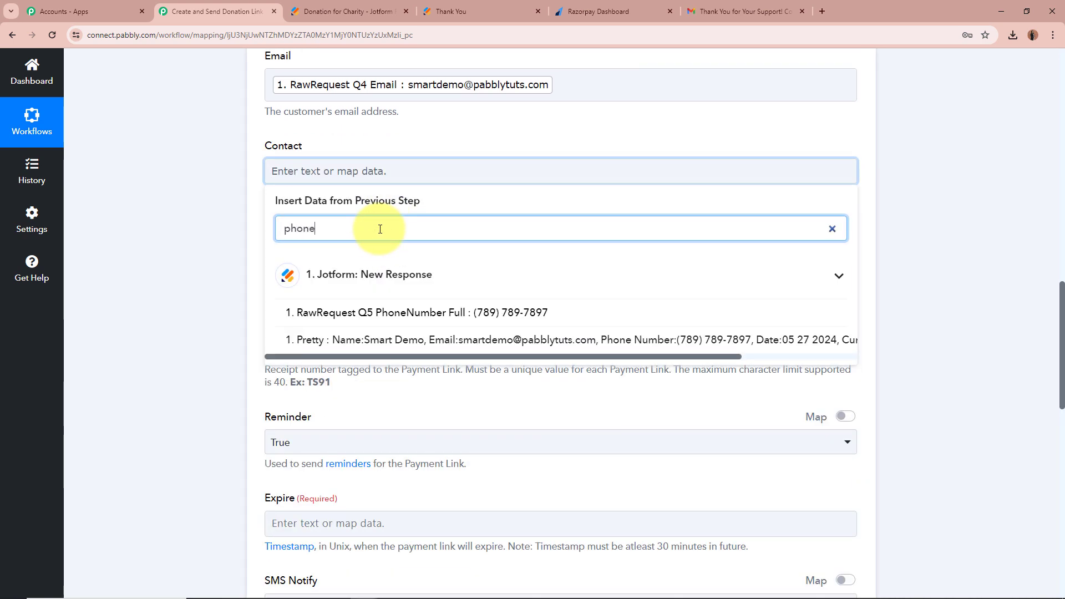
{"action": "type", "text": "e"}
{"action": "left_click", "coordinate": [381, 312]}
{"action": "left_click", "coordinate": [173, 297]}
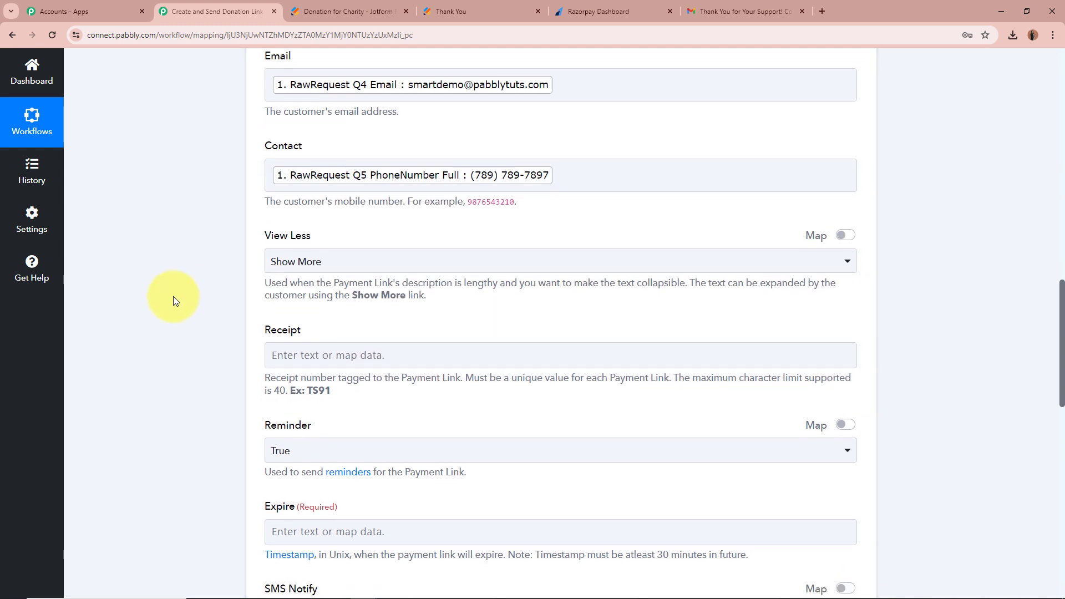
{"action": "scroll", "coordinate": [172, 296], "scroll_direction": "down", "scroll_amount": 3}
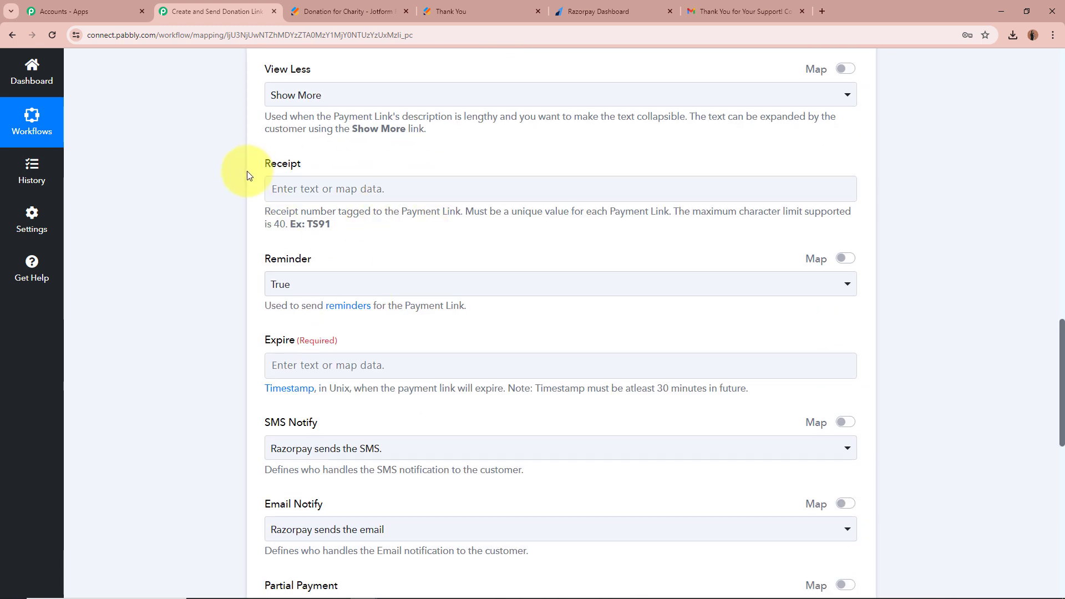
Set Receipt to donor_ followed by the Jotform SubmissionID.
{"action": "left_click", "coordinate": [338, 187]}
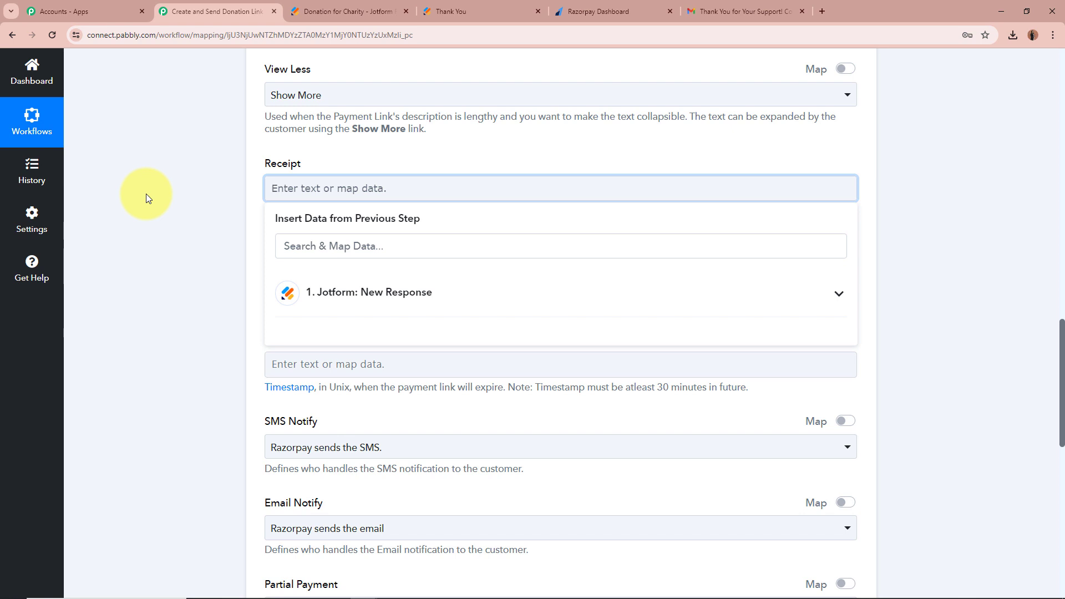
{"action": "left_click", "coordinate": [471, 299]}
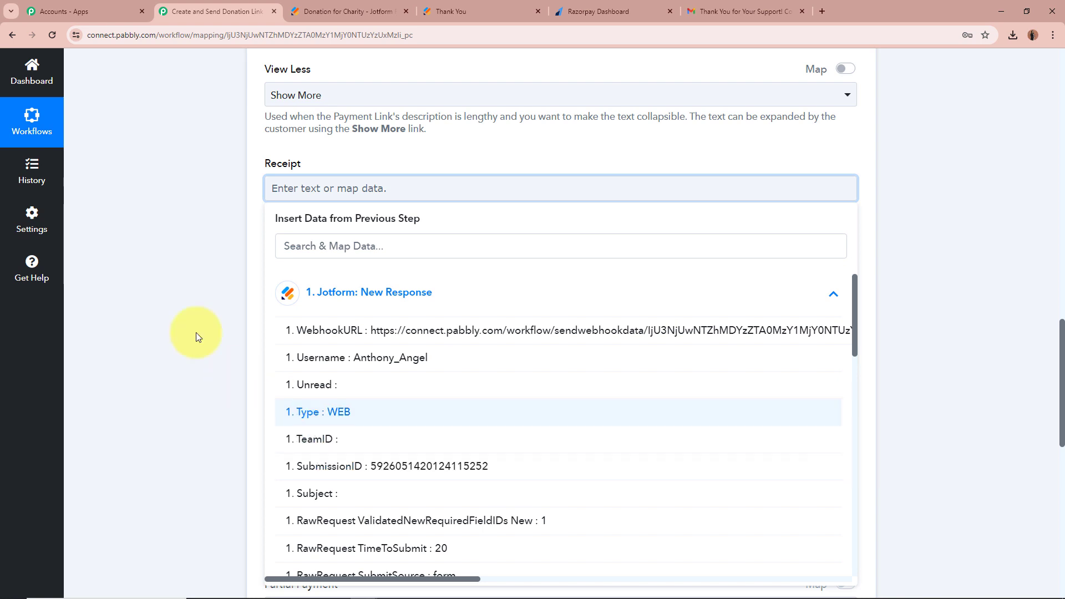
{"action": "left_click", "coordinate": [205, 294]}
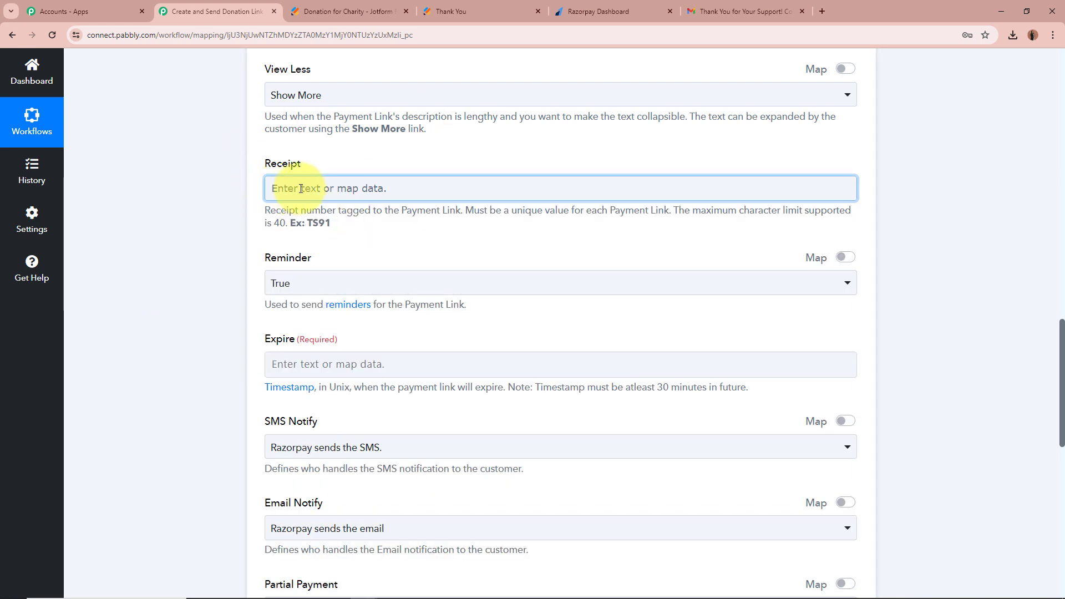
{"action": "left_click", "coordinate": [300, 188]}
{"action": "type", "text": "dono"}
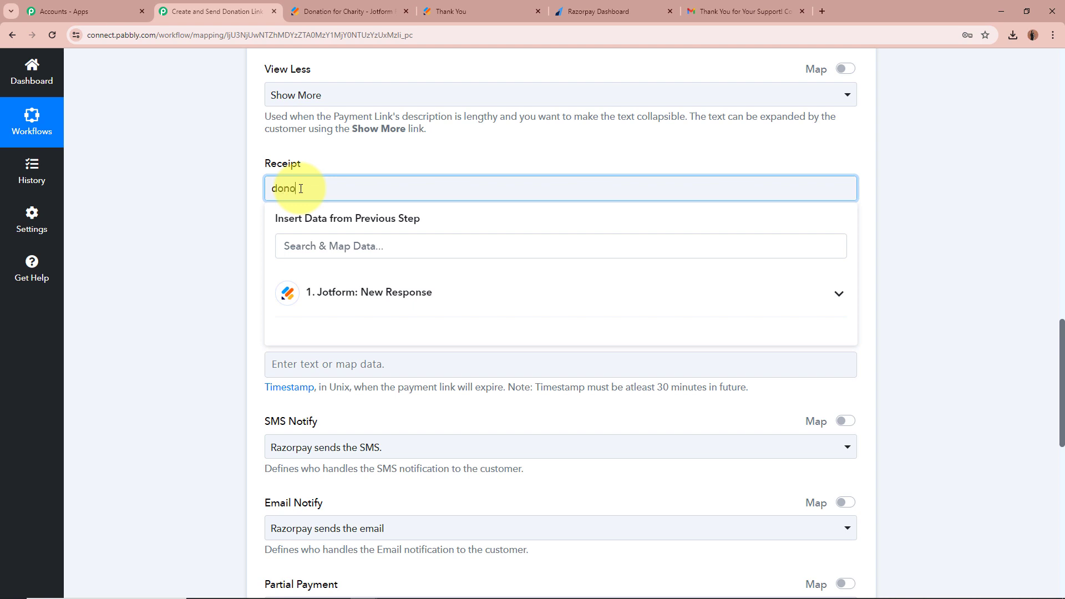
{"action": "type", "text": "r_"}
{"action": "left_click", "coordinate": [361, 292]}
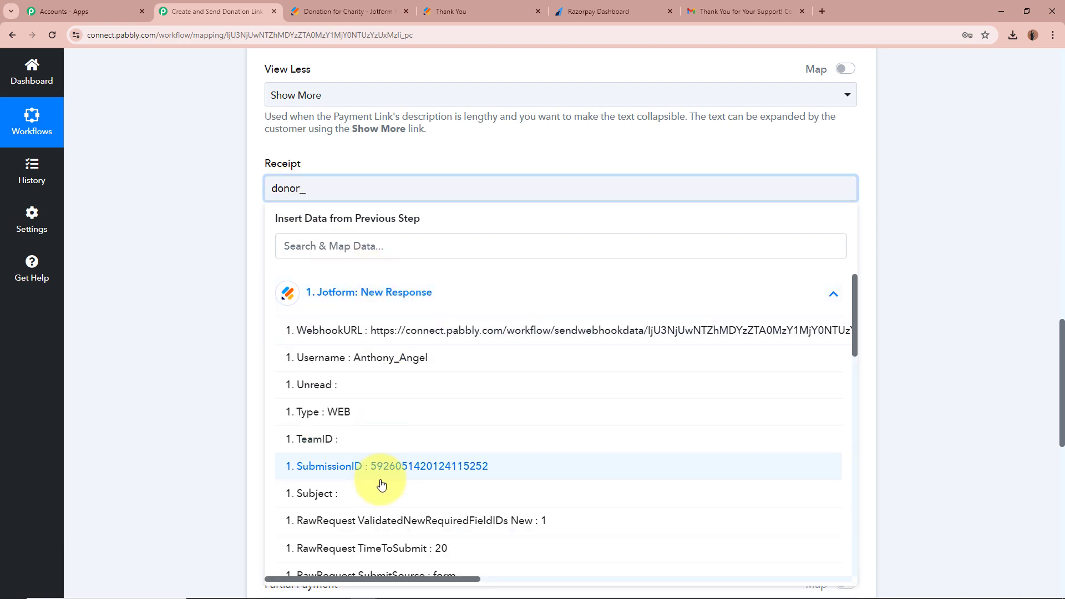
{"action": "left_click", "coordinate": [382, 468]}
{"action": "left_click", "coordinate": [194, 364]}
Keep Reminder as True and review the remaining options, including the Expire timestamp note.
{"action": "scroll", "coordinate": [194, 361], "scroll_direction": "down", "scroll_amount": 1}
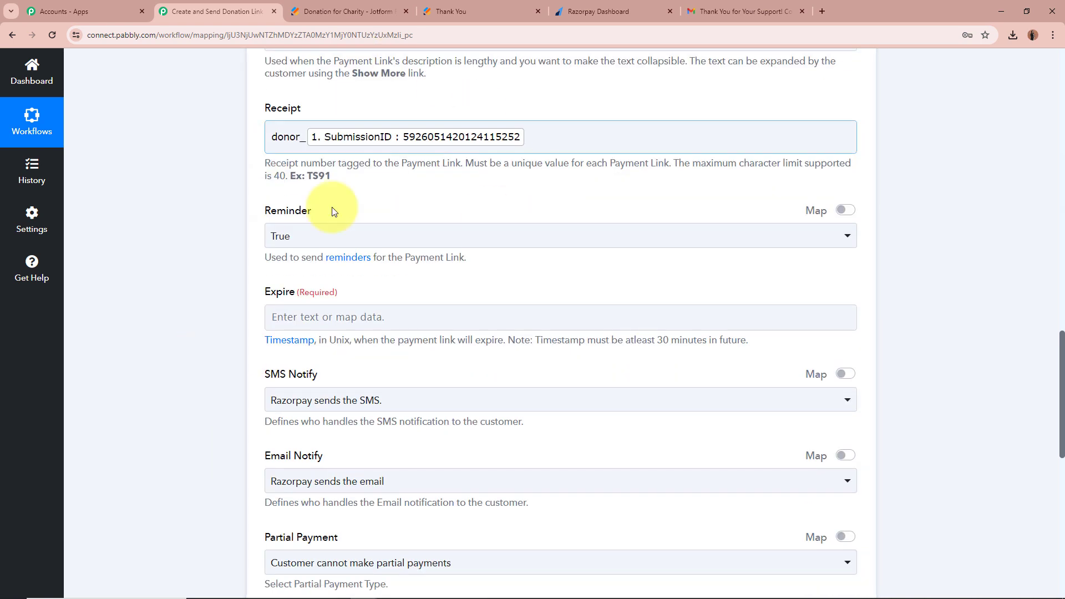
{"action": "left_click", "coordinate": [566, 140]}
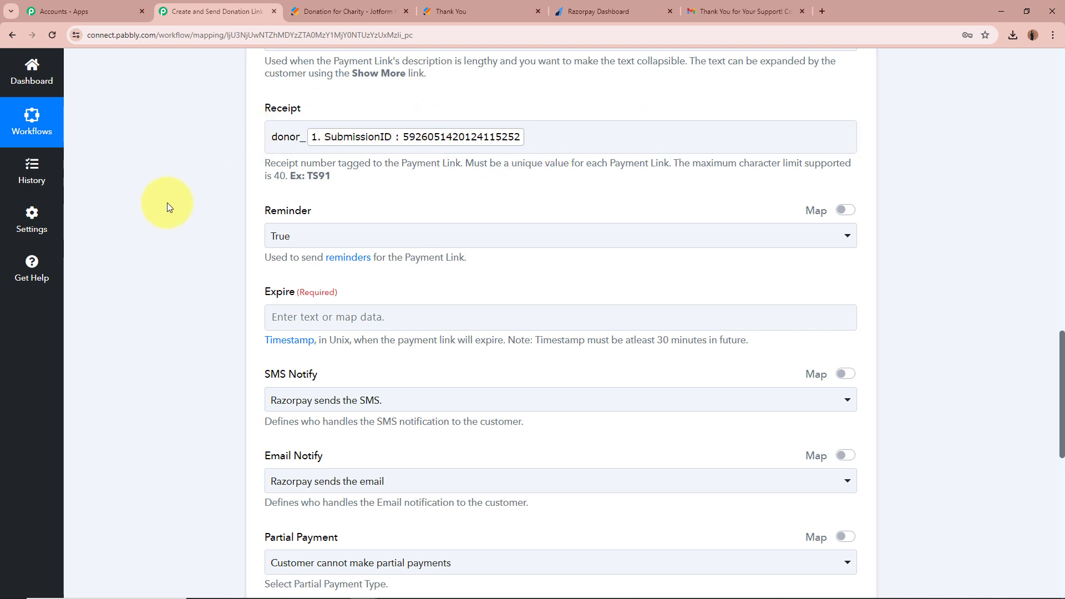
{"action": "scroll", "coordinate": [168, 202], "scroll_direction": "down", "scroll_amount": 1}
{"action": "left_click", "coordinate": [294, 180]}
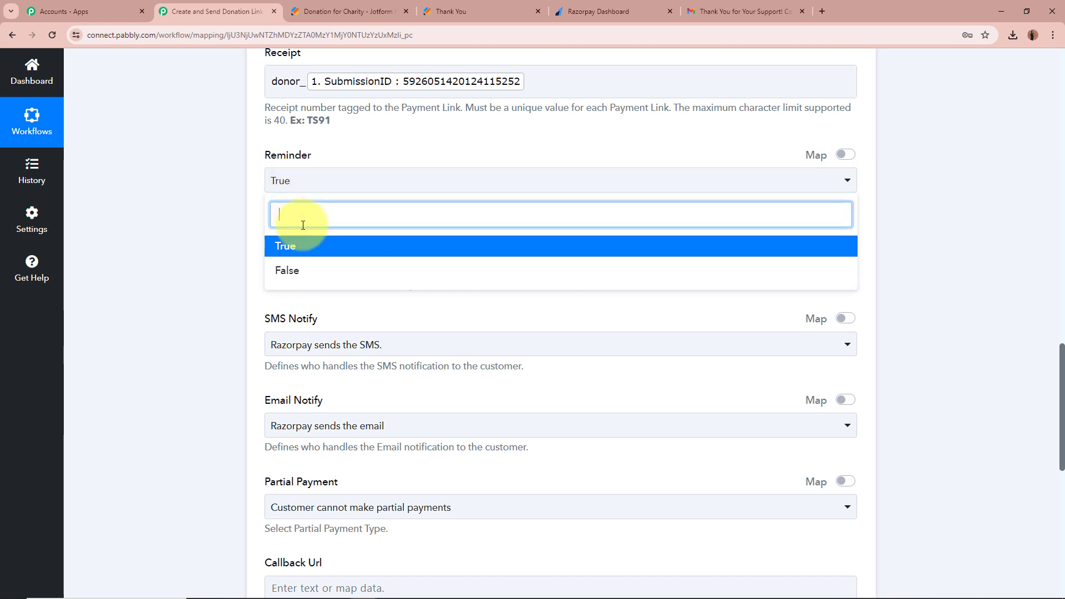
{"action": "left_click", "coordinate": [319, 241]}
{"action": "scroll", "coordinate": [160, 205], "scroll_direction": "down", "scroll_amount": 3}
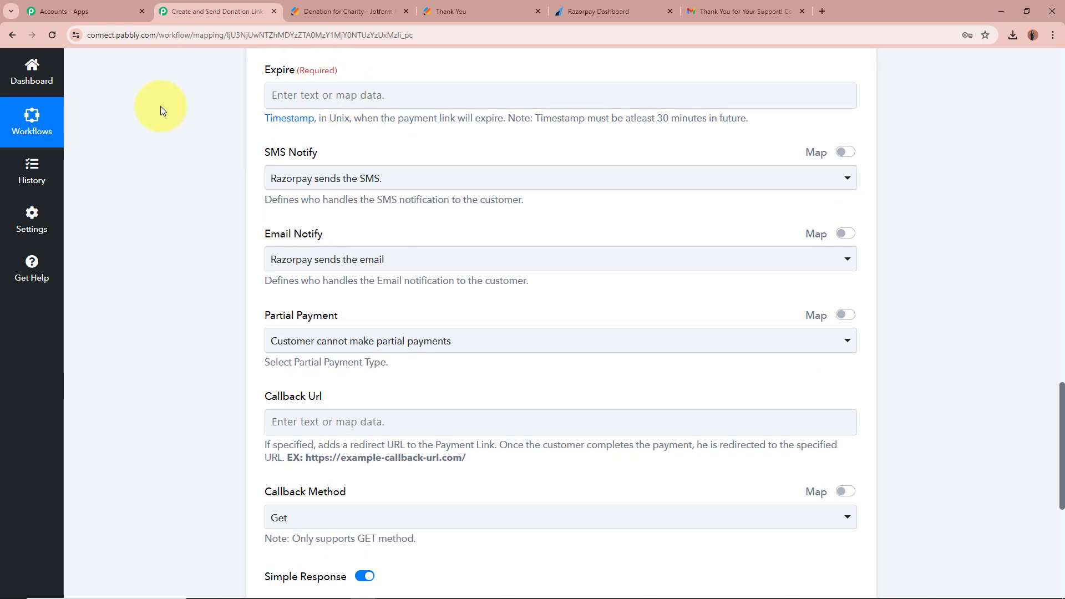
{"action": "scroll", "coordinate": [161, 110], "scroll_direction": "up", "scroll_amount": 1}
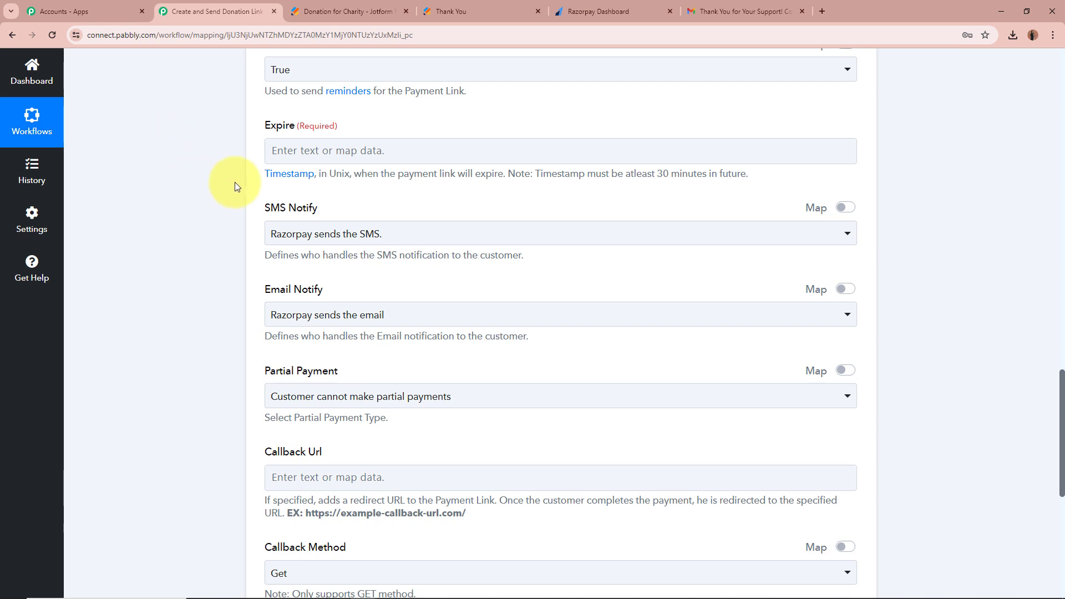
{"action": "left_click_drag", "start_coordinate": [320, 175], "coordinate": [743, 181]}
{"action": "left_click", "coordinate": [204, 187]}
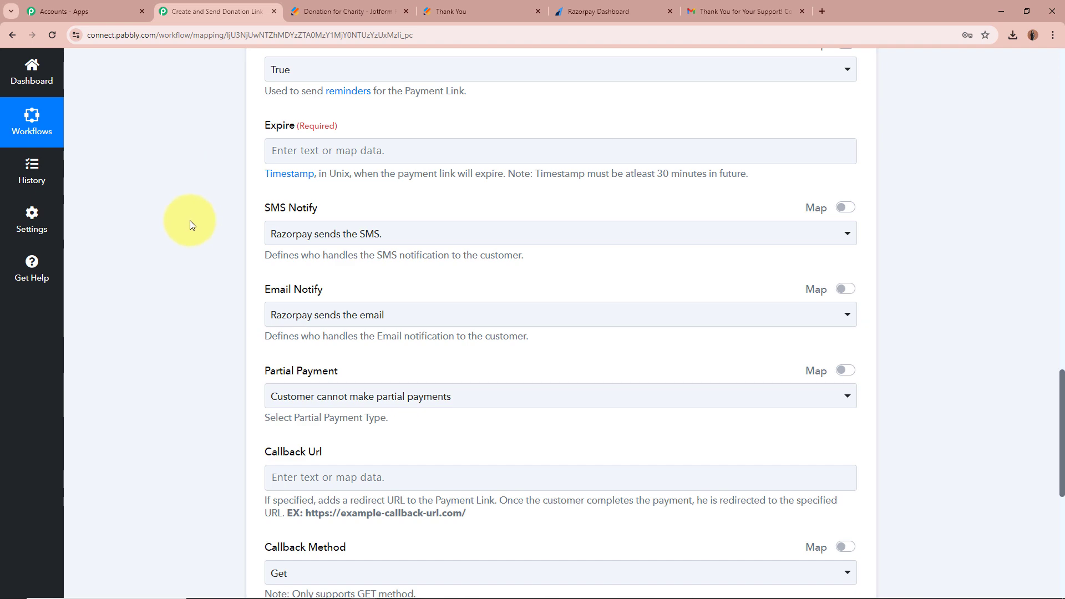
{"action": "scroll", "coordinate": [228, 244], "scroll_direction": "up", "scroll_amount": 10}
{"action": "scroll", "coordinate": [228, 244], "scroll_direction": "up", "scroll_amount": 12}
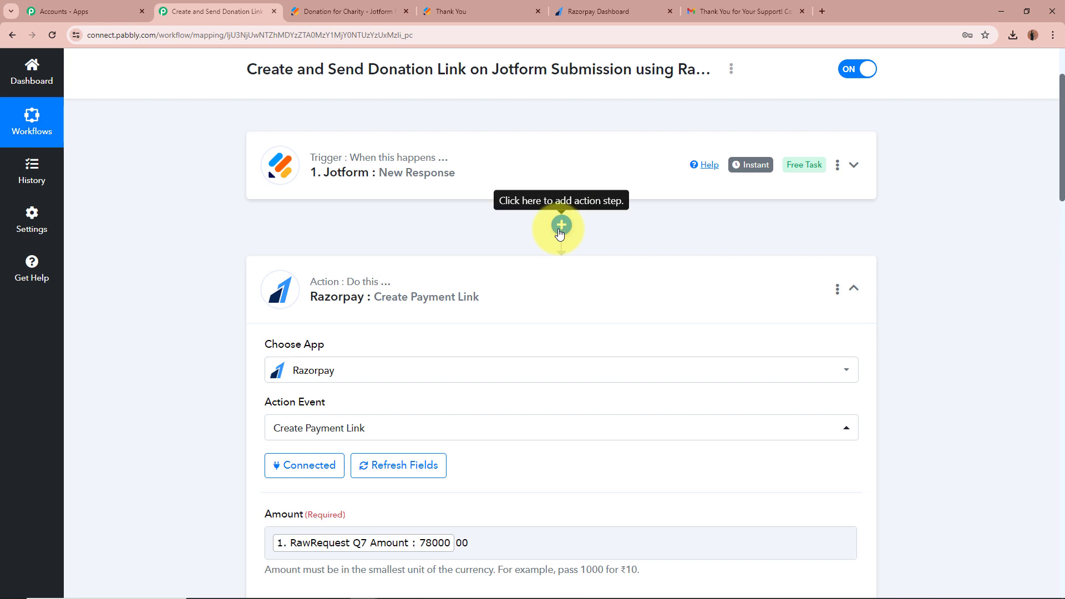
Insert a Date/Time Formatter step with Modify Current Date between Jotform and Razorpay.
{"action": "left_click", "coordinate": [561, 226]}
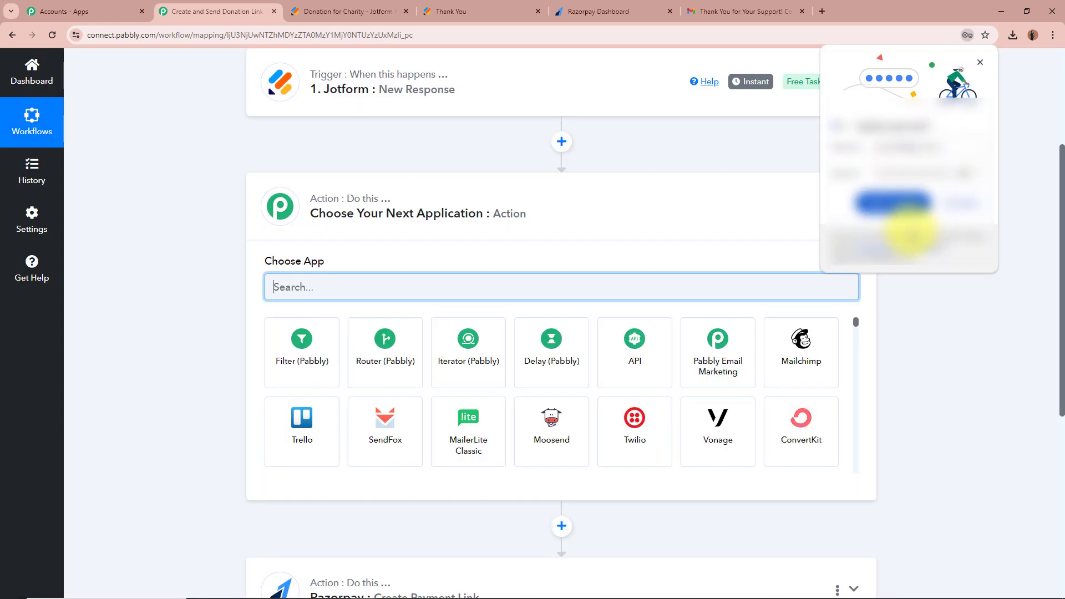
{"action": "type", "text": "Date"}
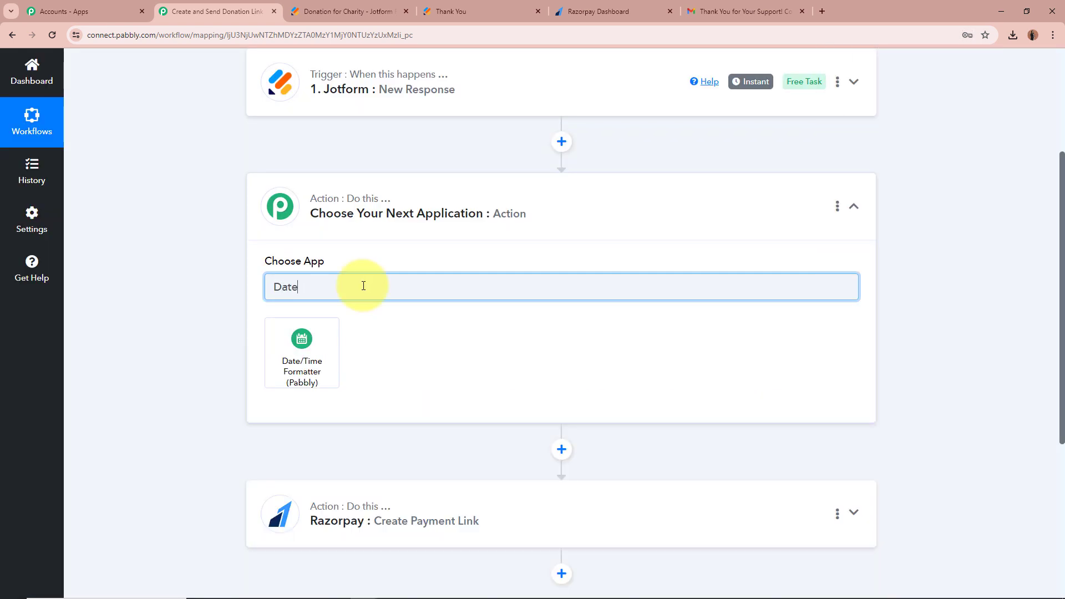
{"action": "left_click", "coordinate": [301, 341]}
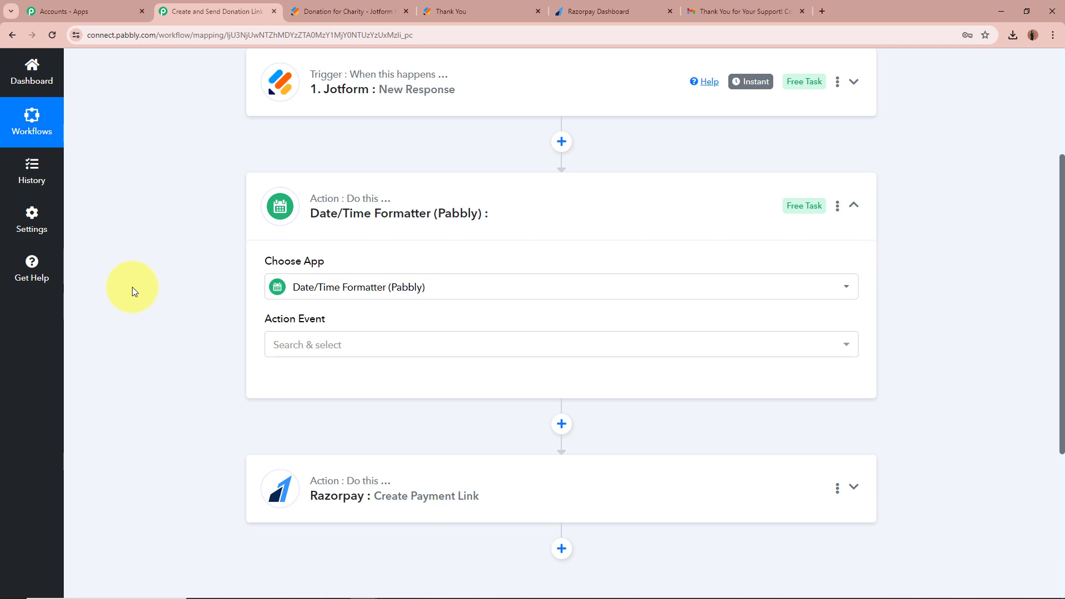
{"action": "scroll", "coordinate": [250, 261], "scroll_direction": "down", "scroll_amount": 2}
{"action": "left_click", "coordinate": [404, 233]}
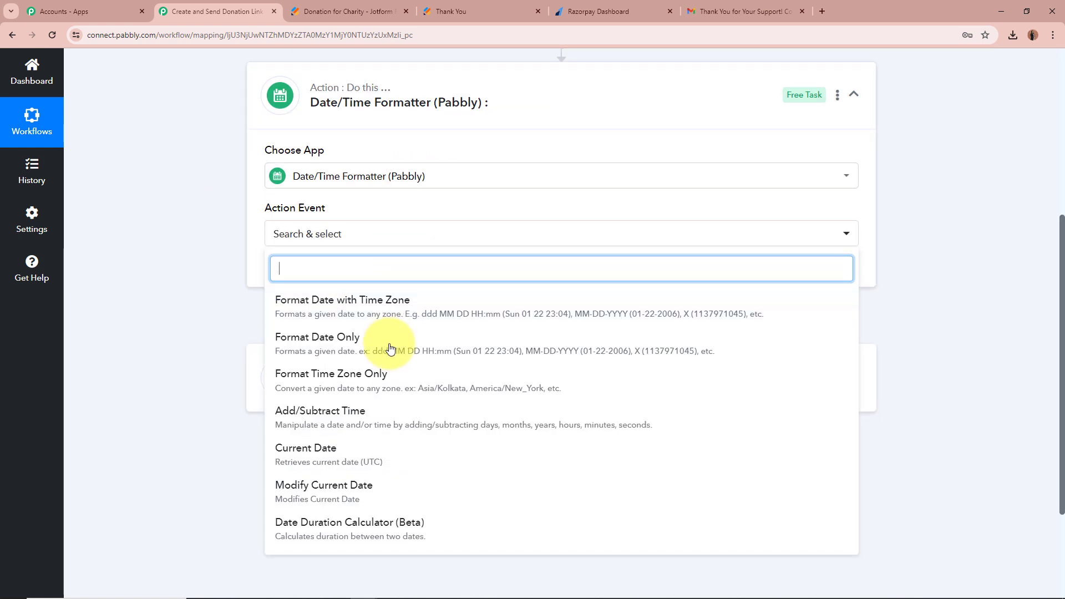
{"action": "left_click", "coordinate": [313, 486]}
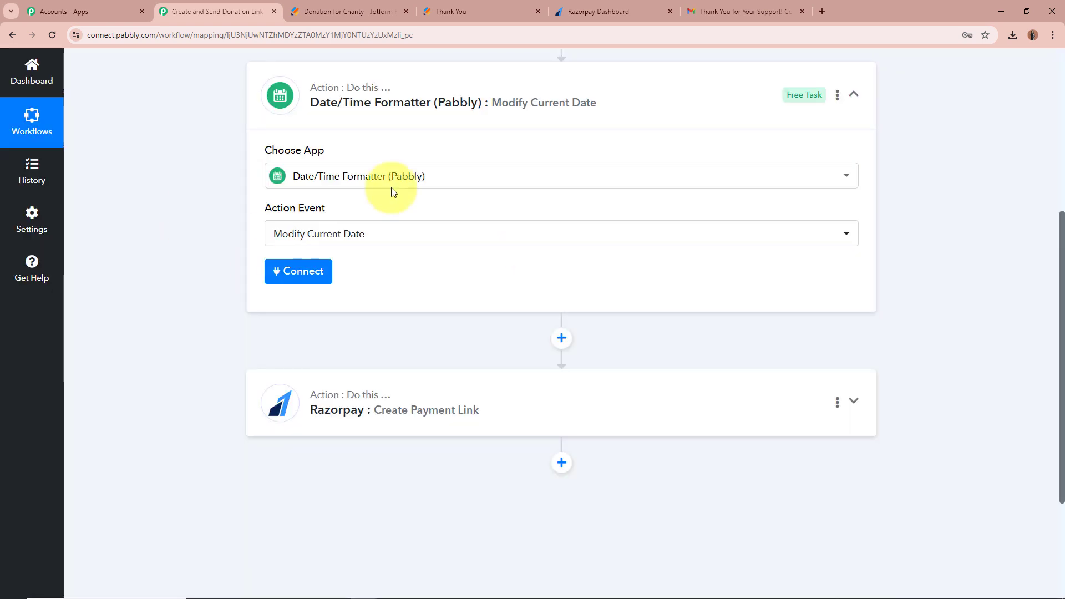
{"action": "left_click", "coordinate": [329, 279]}
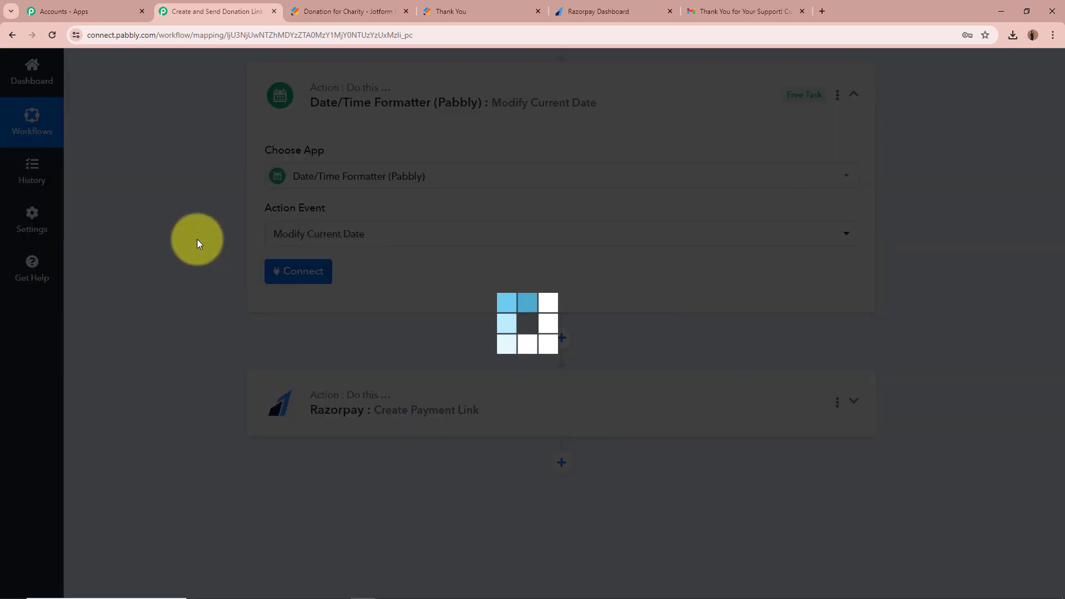
{"action": "scroll", "coordinate": [187, 235], "scroll_direction": "down", "scroll_amount": 1}
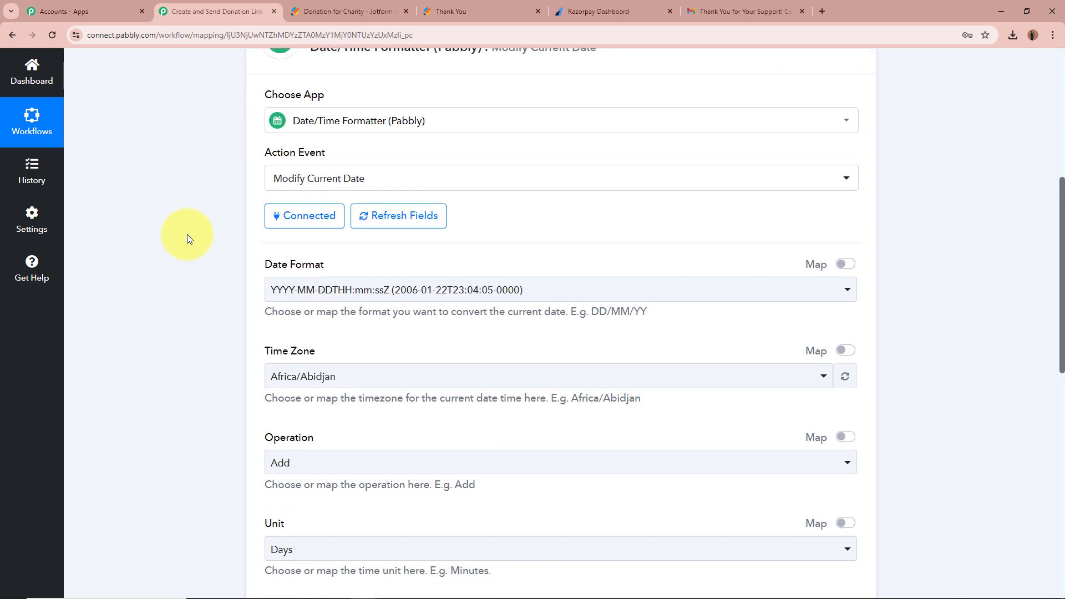
{"action": "scroll", "coordinate": [188, 238], "scroll_direction": "down", "scroll_amount": 1}
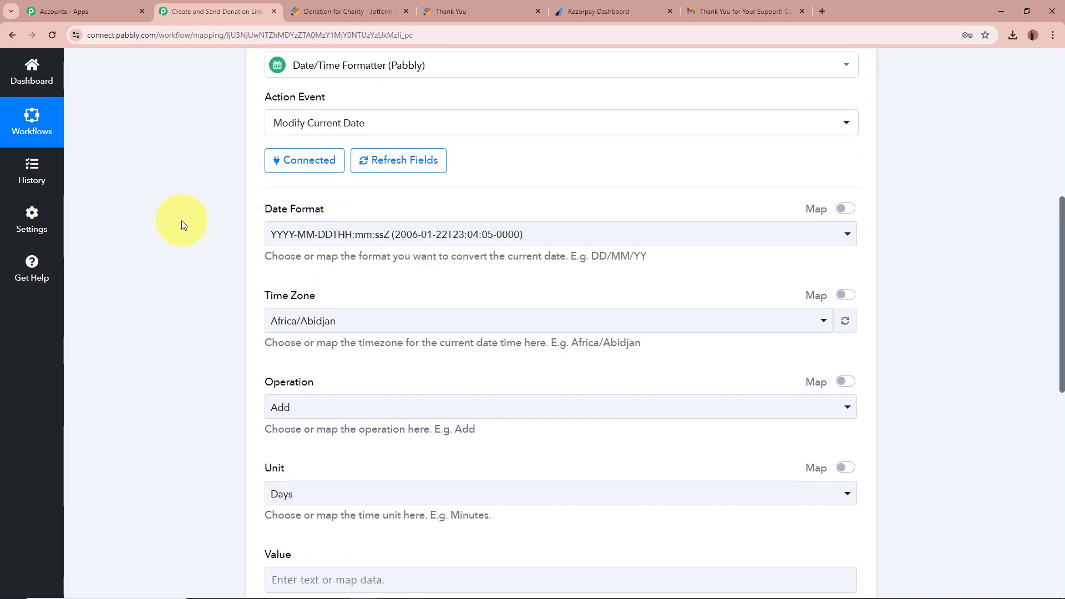
{"action": "left_click", "coordinate": [737, 232]}
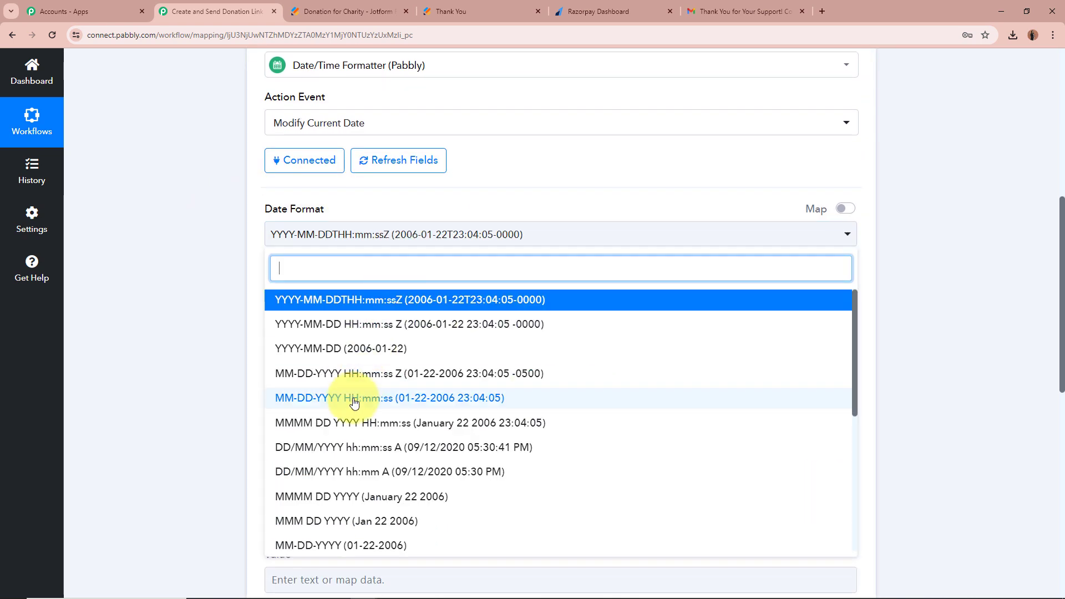
{"action": "scroll", "coordinate": [364, 355], "scroll_direction": "down", "scroll_amount": 3}
{"action": "scroll", "coordinate": [365, 355], "scroll_direction": "down", "scroll_amount": 3}
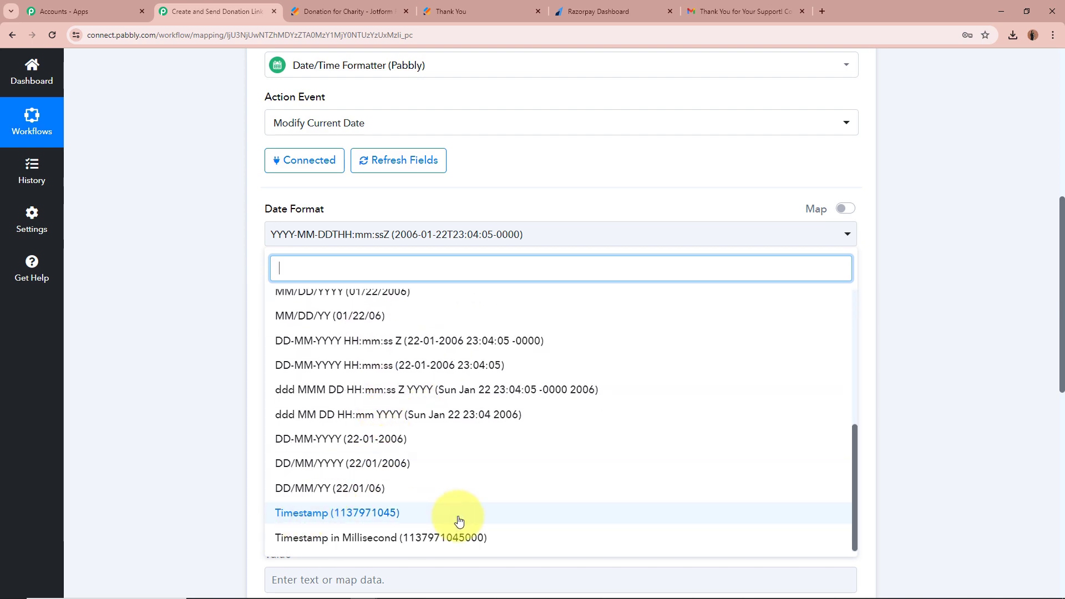
{"action": "left_click", "coordinate": [459, 515]}
Expand the Razorpay payment-link step to check its field help text.
{"action": "scroll", "coordinate": [158, 325], "scroll_direction": "down", "scroll_amount": 7}
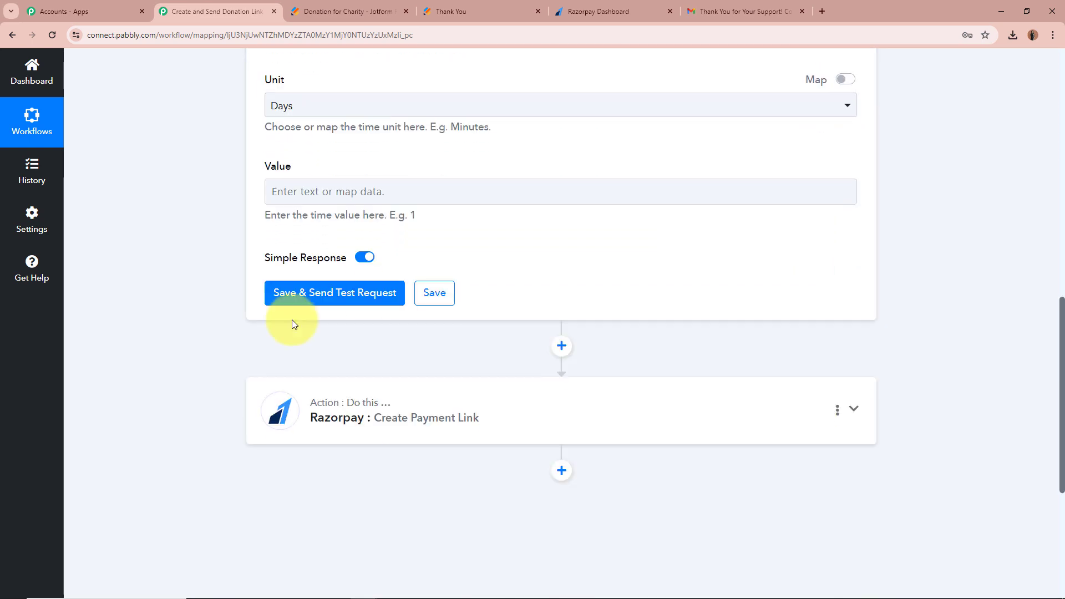
{"action": "left_click", "coordinate": [470, 422]}
{"action": "scroll", "coordinate": [119, 294], "scroll_direction": "down", "scroll_amount": 9}
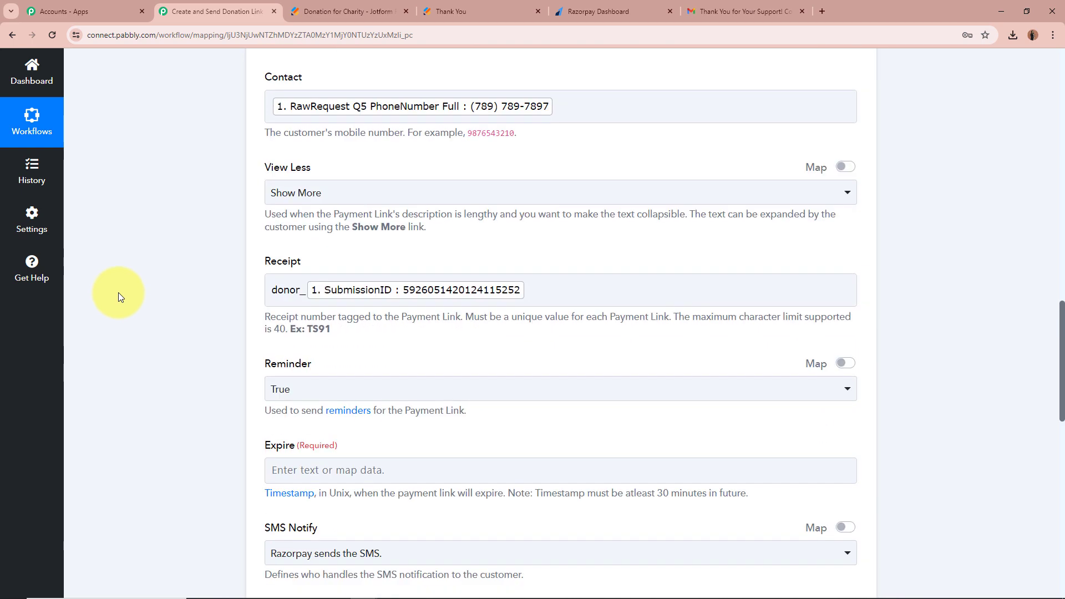
{"action": "scroll", "coordinate": [118, 292], "scroll_direction": "down", "scroll_amount": 3}
{"action": "left_click_drag", "start_coordinate": [336, 217], "coordinate": [447, 222]}
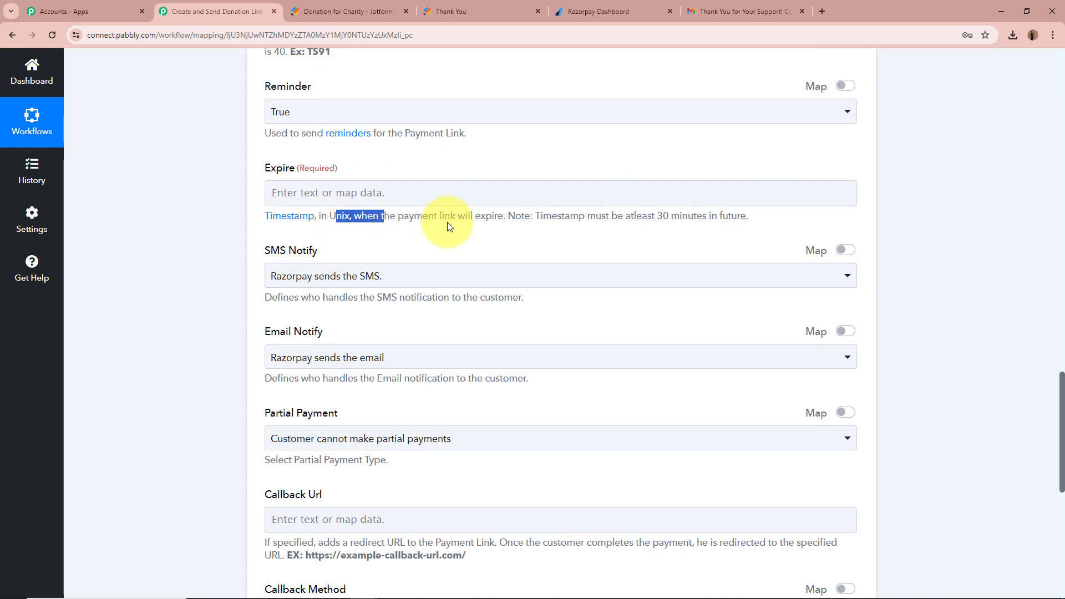
{"action": "left_click", "coordinate": [177, 235]}
{"action": "scroll", "coordinate": [182, 236], "scroll_direction": "up", "scroll_amount": 15}
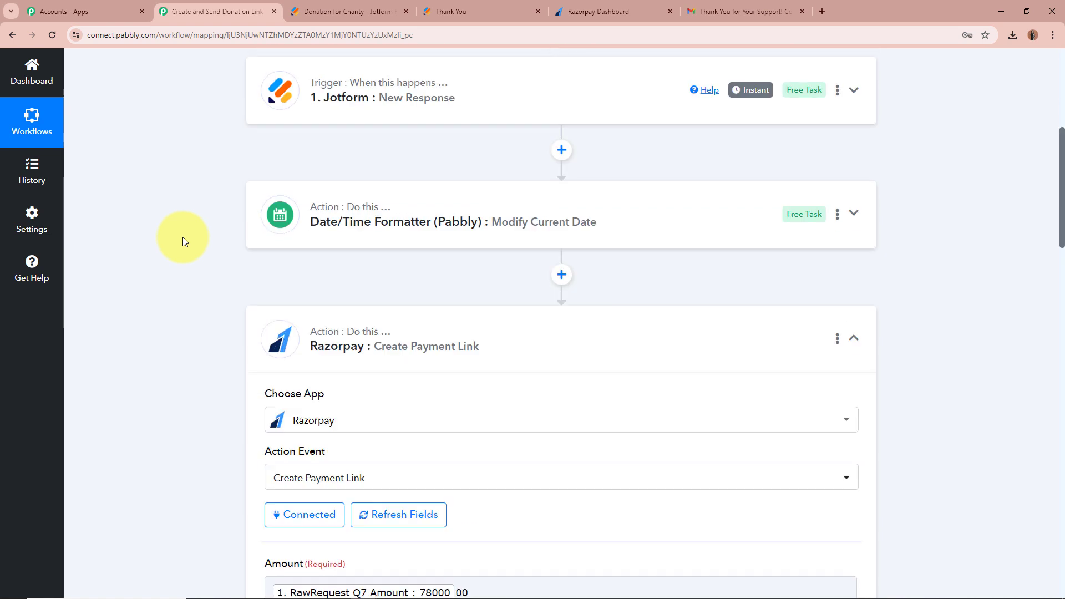
{"action": "scroll", "coordinate": [182, 237], "scroll_direction": "up", "scroll_amount": 2}
Set the Date/Time Formatter time zone to Etc/UTC.
{"action": "left_click", "coordinate": [428, 349]}
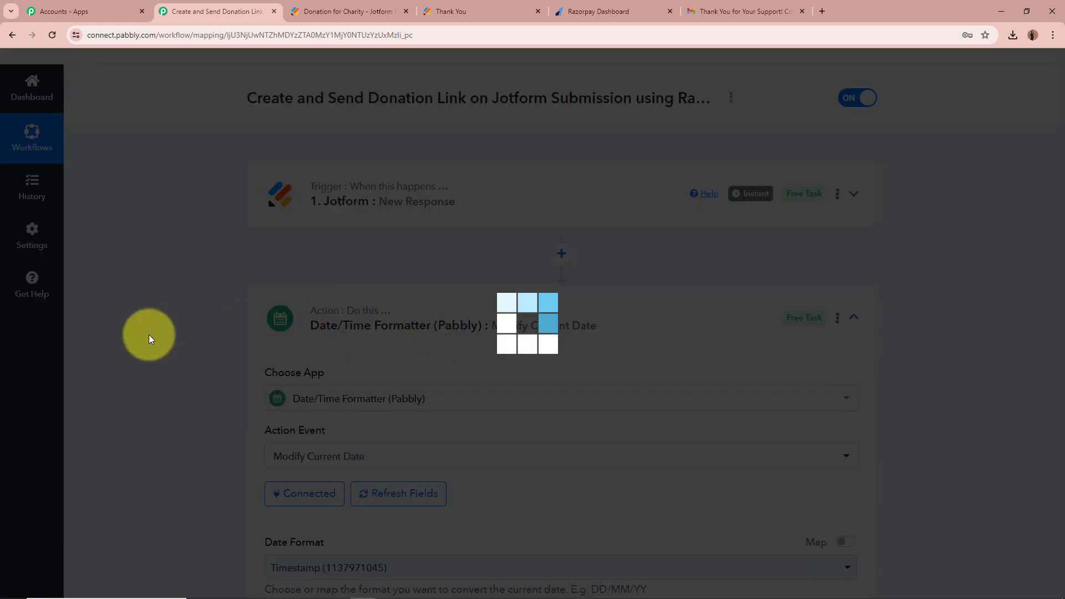
{"action": "scroll", "coordinate": [272, 270], "scroll_direction": "down", "scroll_amount": 3}
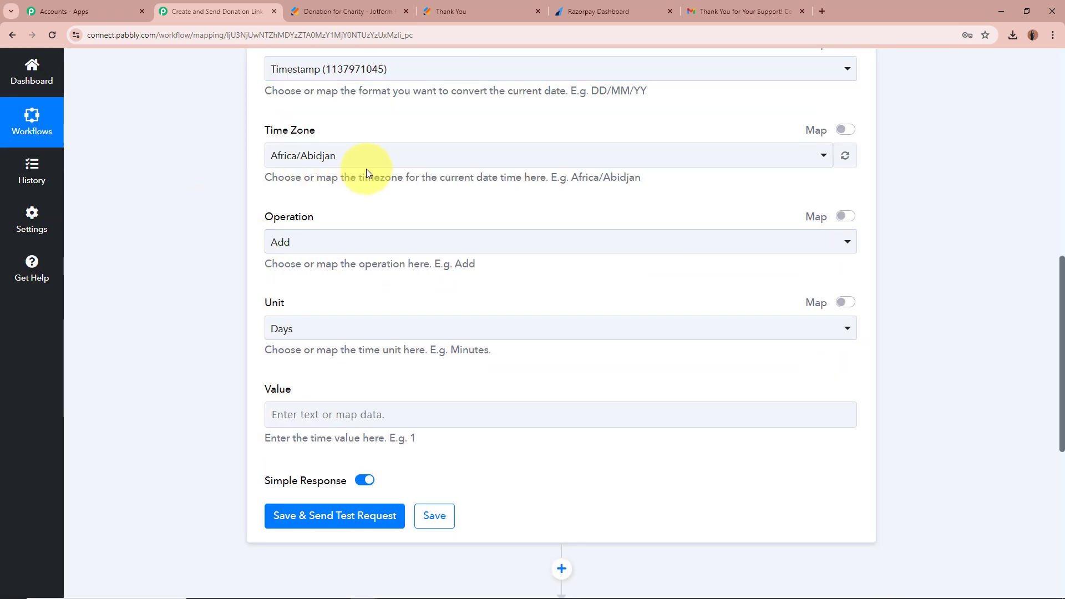
{"action": "left_click", "coordinate": [387, 165]}
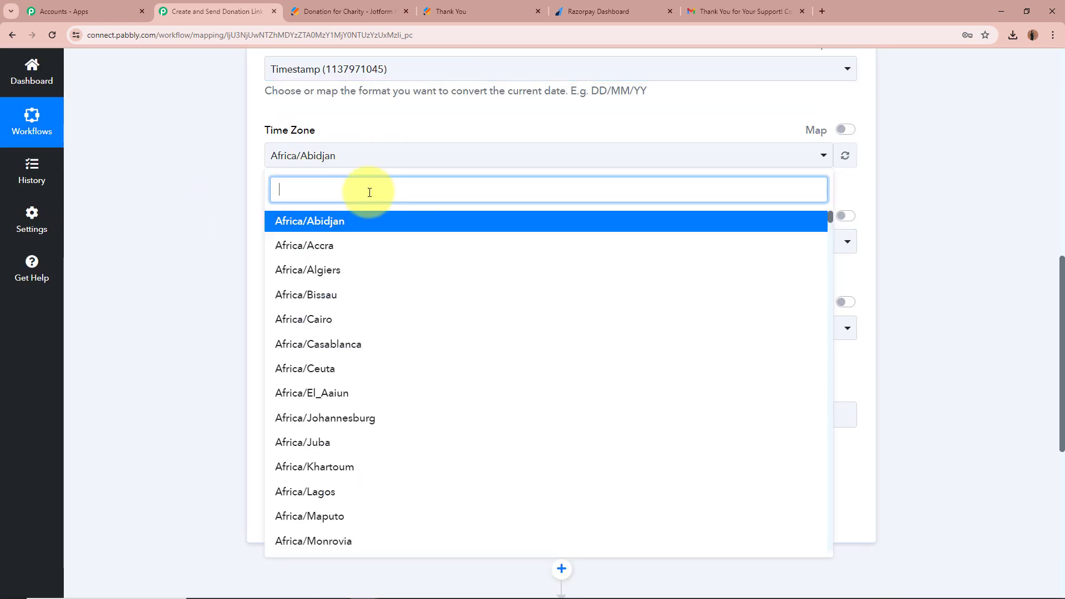
{"action": "type", "text": "utc"}
{"action": "left_click", "coordinate": [349, 217]}
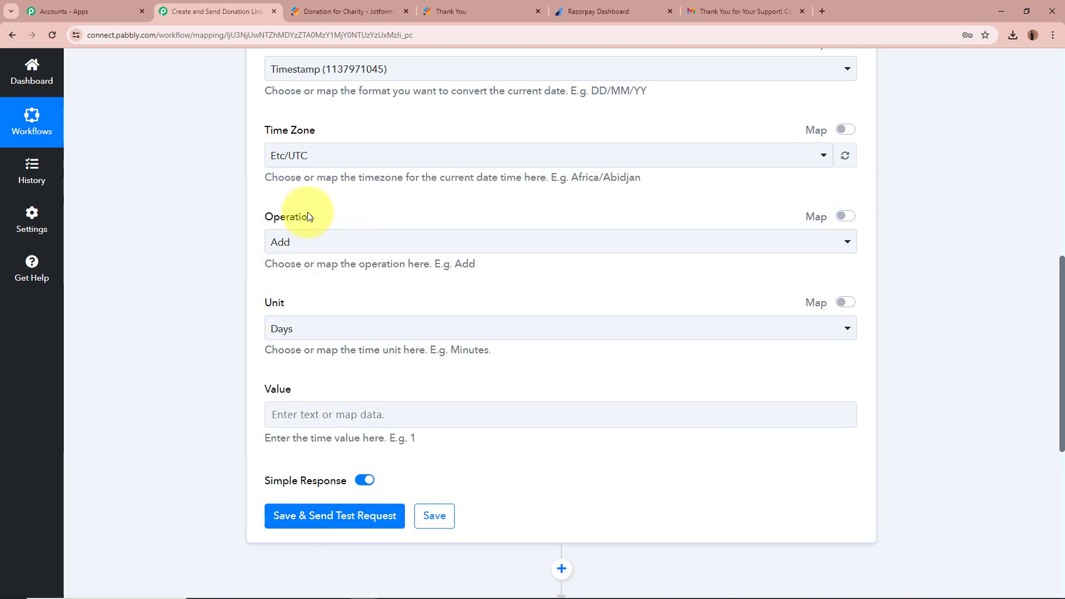
{"action": "left_click", "coordinate": [173, 183]}
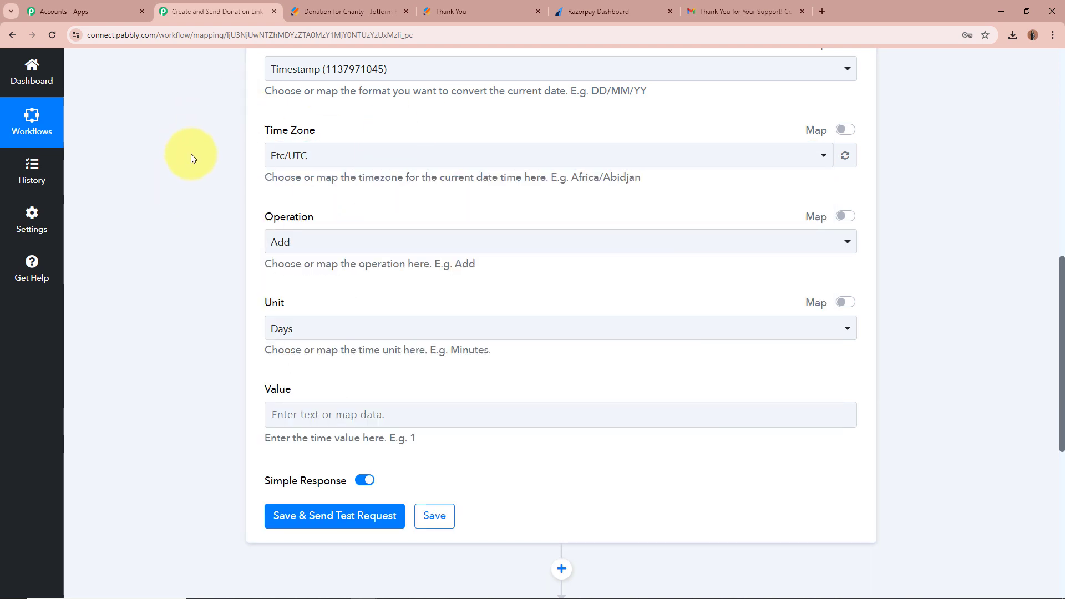
Configure the modification to Add 2 Days.
{"action": "scroll", "coordinate": [191, 170], "scroll_direction": "up", "scroll_amount": 1}
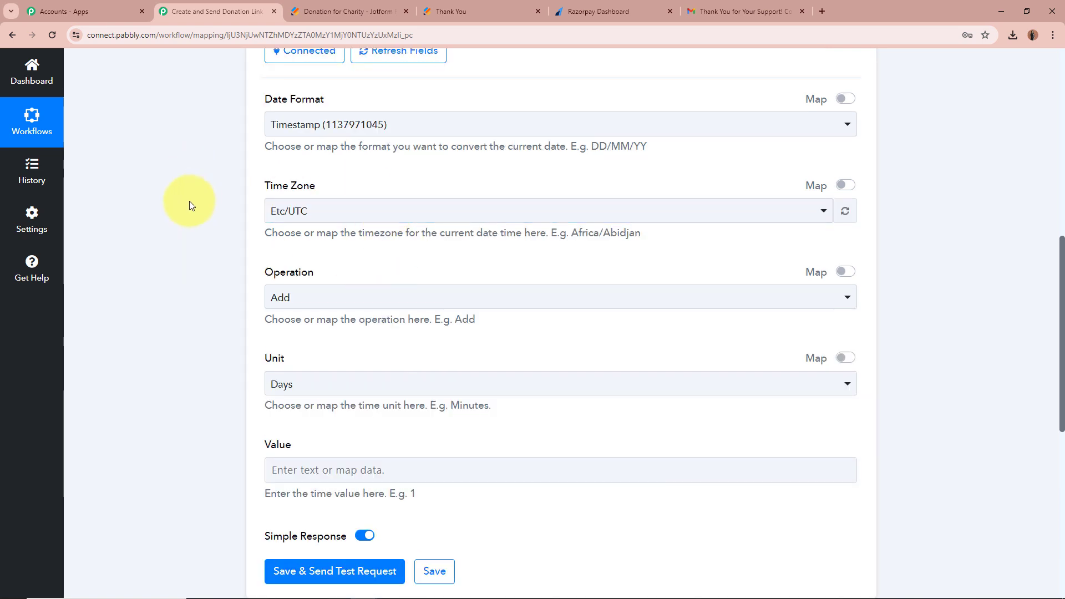
{"action": "scroll", "coordinate": [192, 200], "scroll_direction": "down", "scroll_amount": 2}
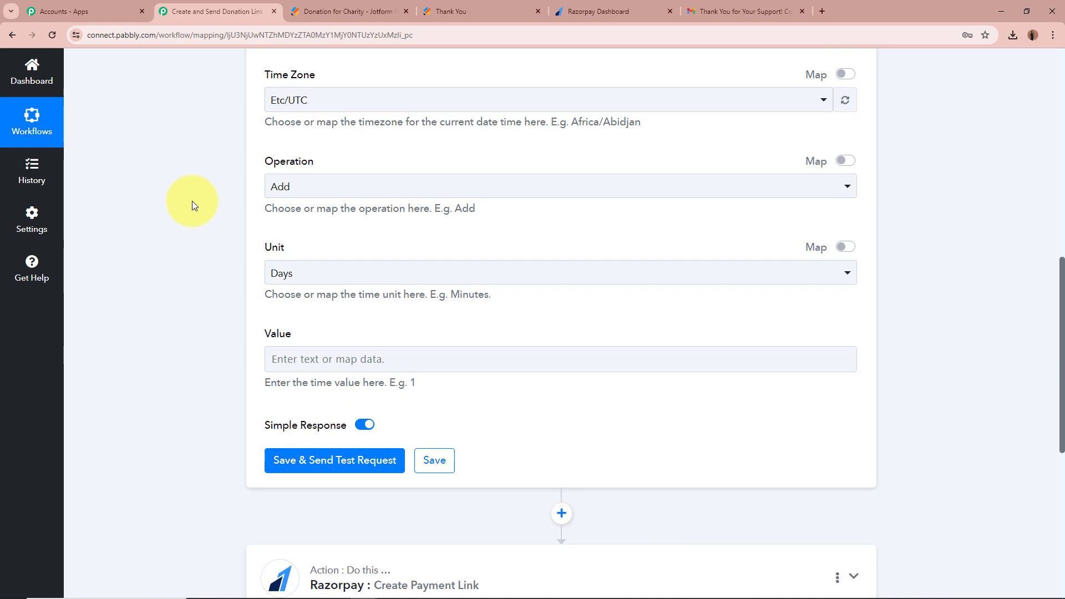
{"action": "left_click", "coordinate": [318, 190]}
{"action": "left_click", "coordinate": [321, 251]}
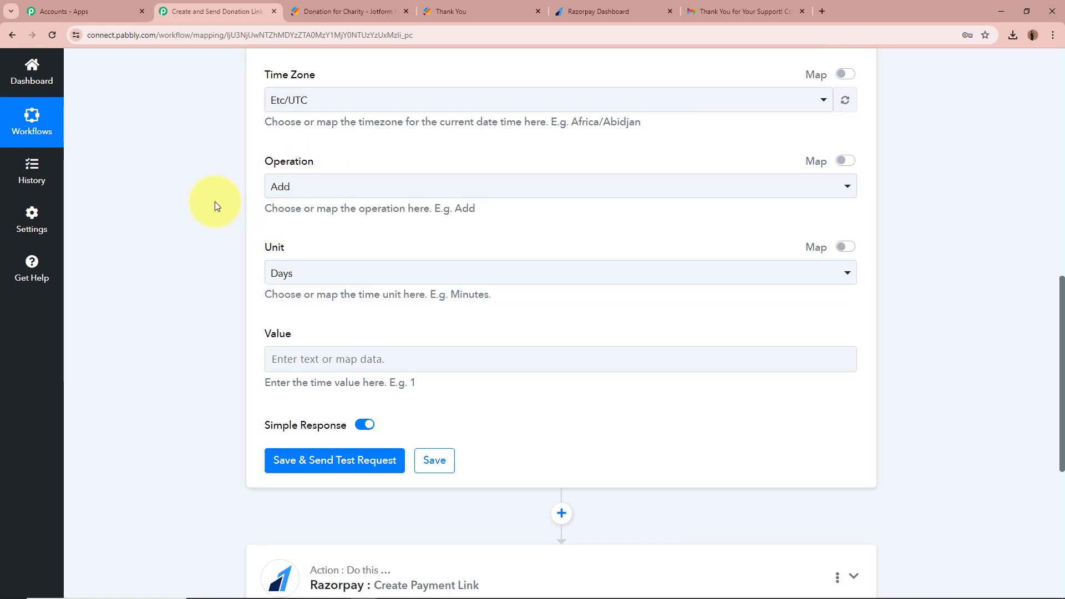
{"action": "left_click", "coordinate": [365, 274]}
{"action": "left_click", "coordinate": [326, 347]}
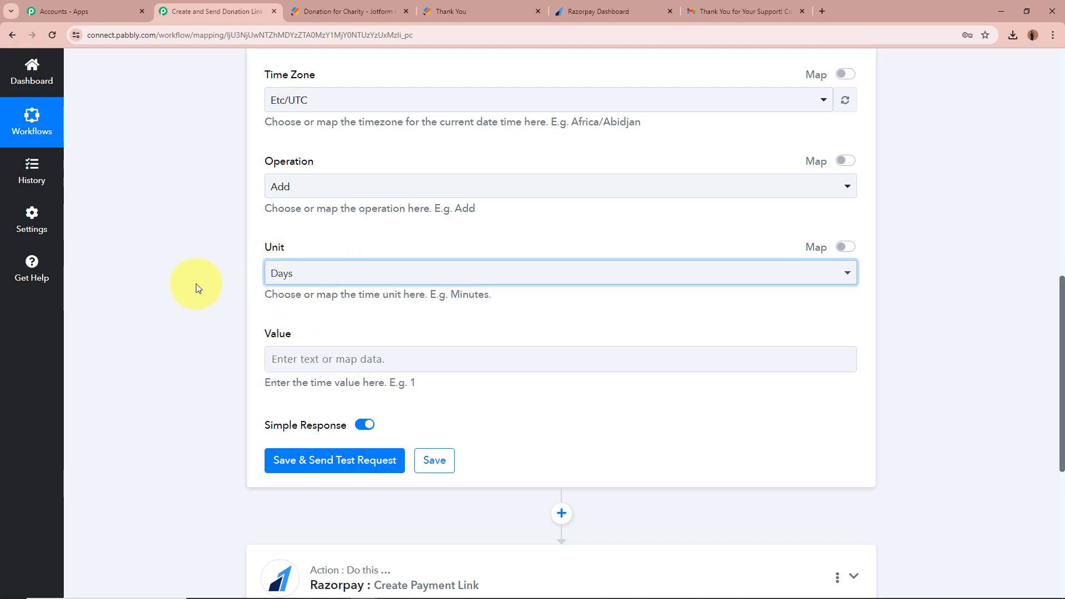
{"action": "left_click", "coordinate": [427, 355]}
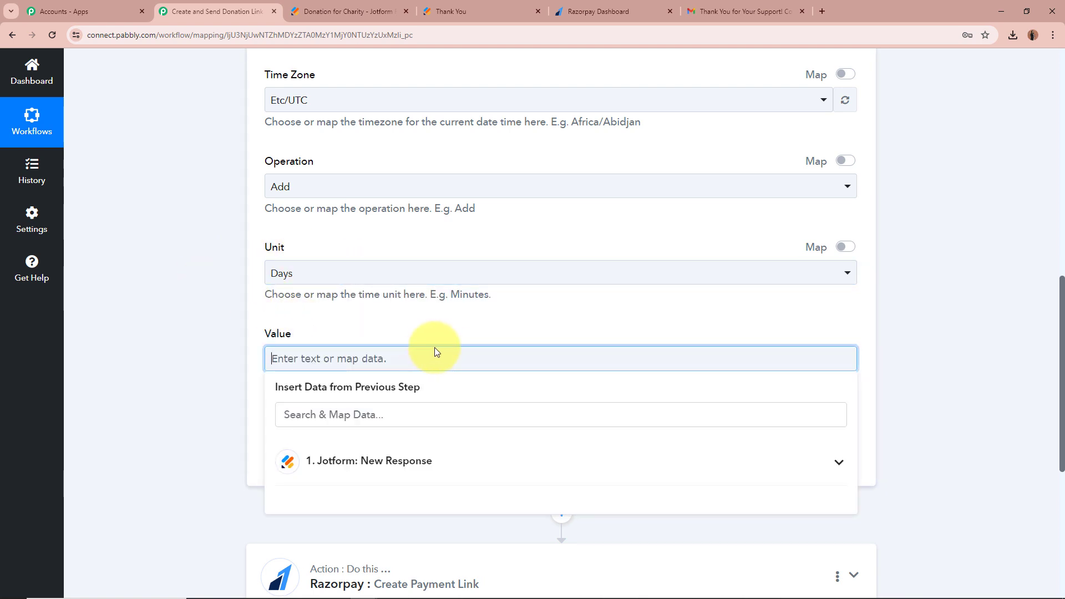
{"action": "type", "text": "2"}
{"action": "left_click", "coordinate": [195, 349]}
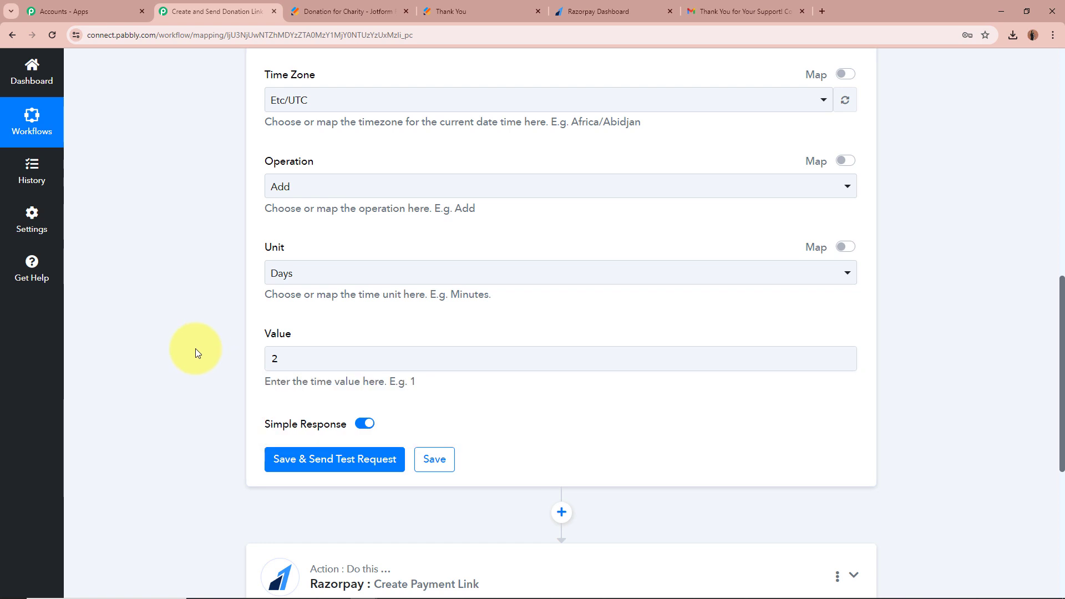
{"action": "scroll", "coordinate": [204, 330], "scroll_direction": "up", "scroll_amount": 2}
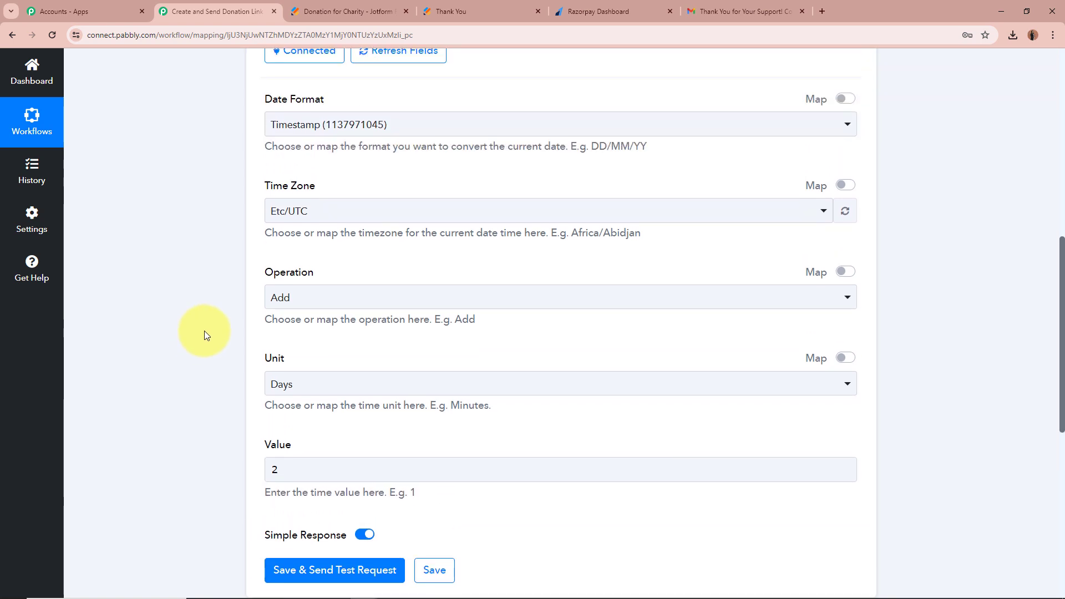
{"action": "scroll", "coordinate": [205, 331], "scroll_direction": "down", "scroll_amount": 2}
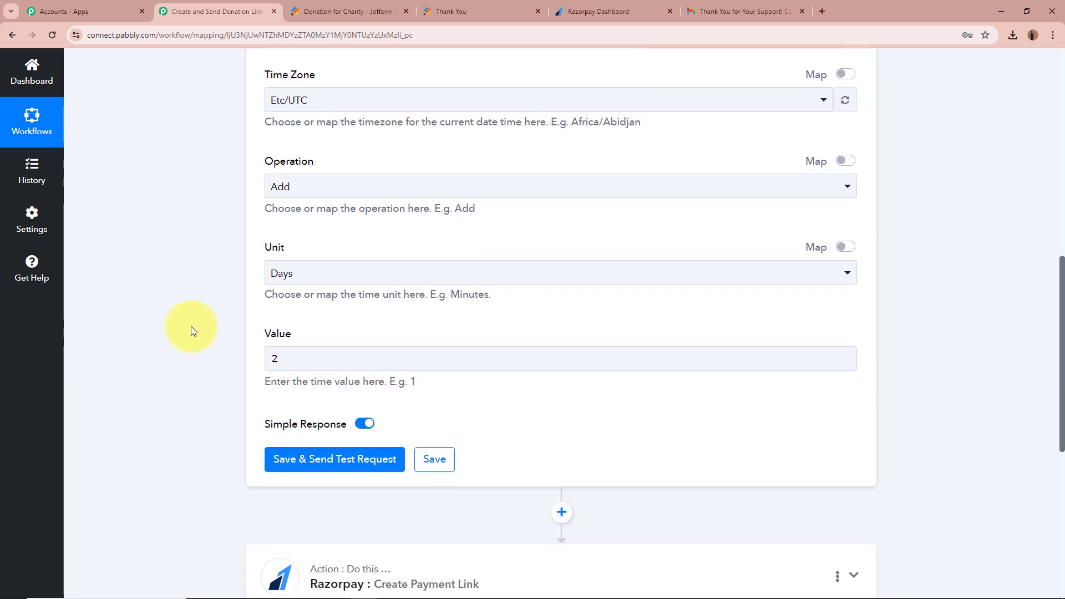
{"action": "left_click", "coordinate": [321, 462]}
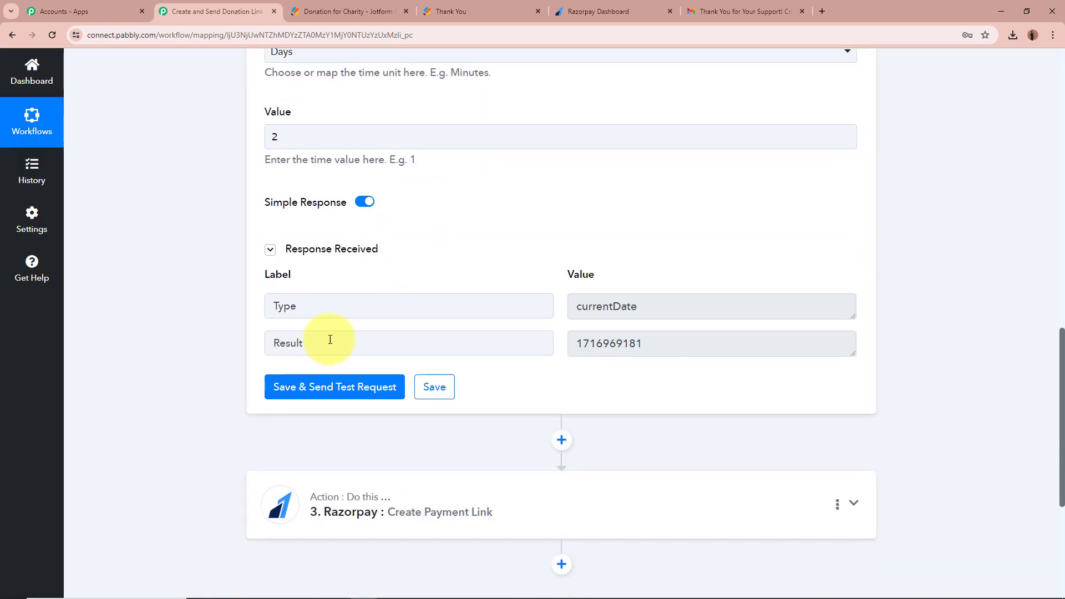
{"action": "double_click", "coordinate": [681, 342]}
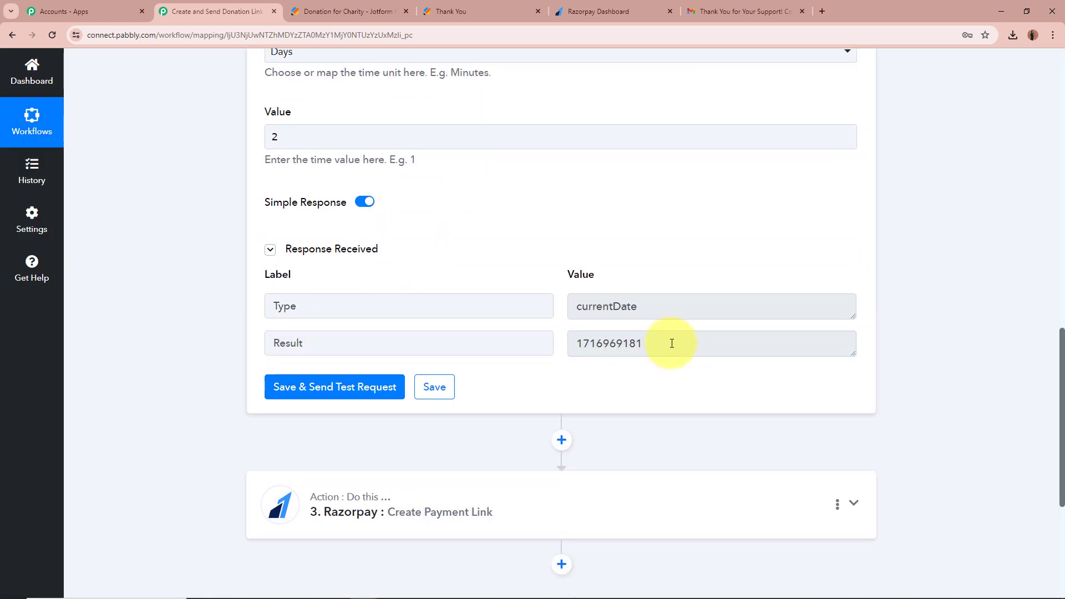
{"action": "left_click_drag", "start_coordinate": [672, 343], "coordinate": [569, 355]}
{"action": "left_click", "coordinate": [630, 370]}
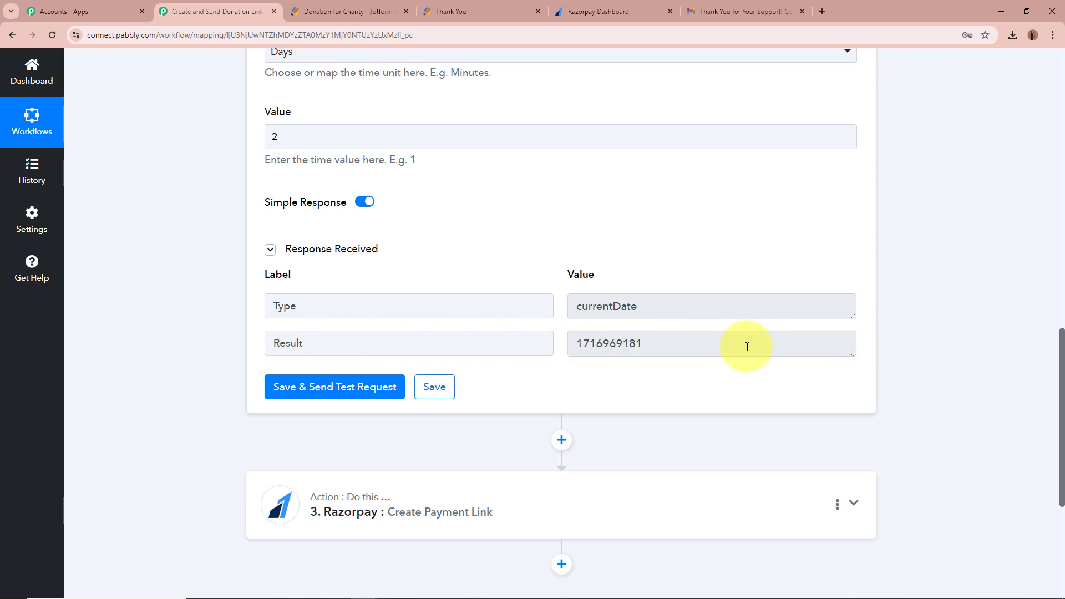
{"action": "scroll", "coordinate": [960, 320], "scroll_direction": "up", "scroll_amount": 8}
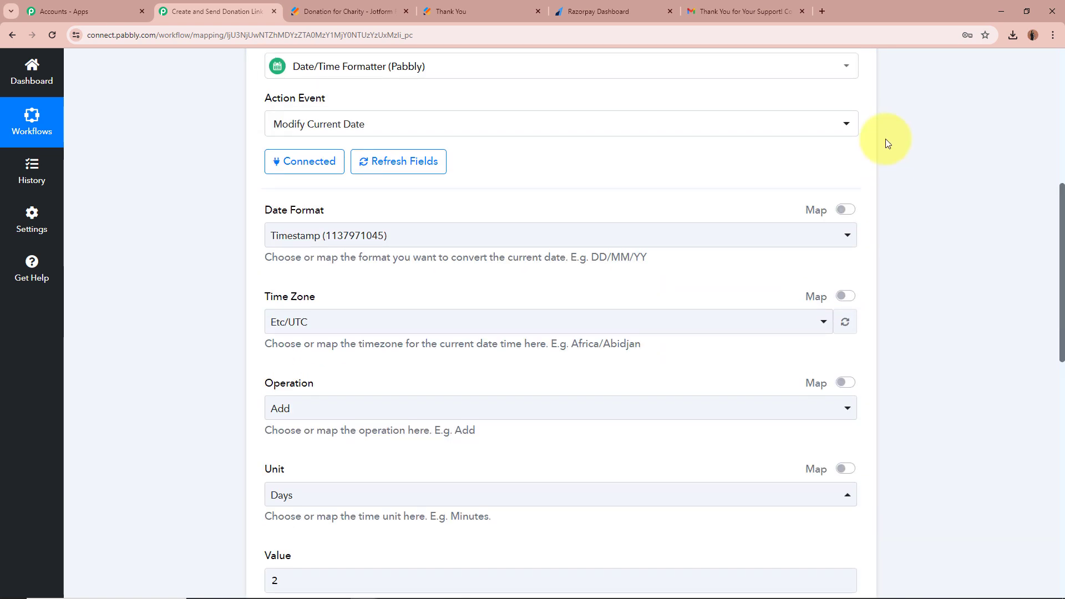
{"action": "scroll", "coordinate": [885, 138], "scroll_direction": "up", "scroll_amount": 4}
{"action": "left_click", "coordinate": [856, 210]}
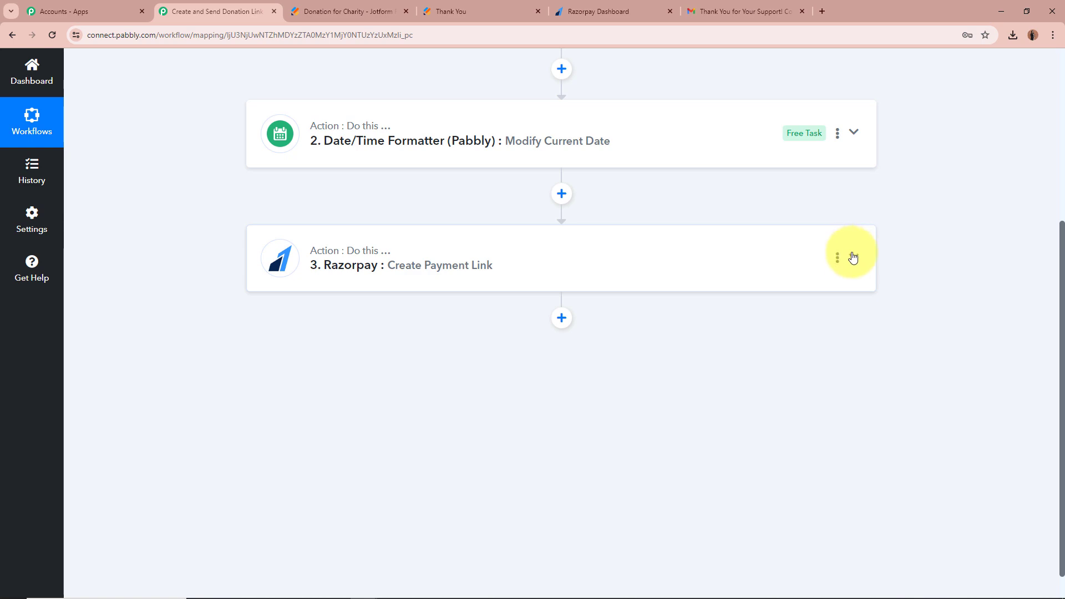
Map the Date/Time Formatter Result into the Razorpay payment link's Expire field.
{"action": "left_click", "coordinate": [853, 257]}
{"action": "scroll", "coordinate": [871, 310], "scroll_direction": "down", "scroll_amount": 12}
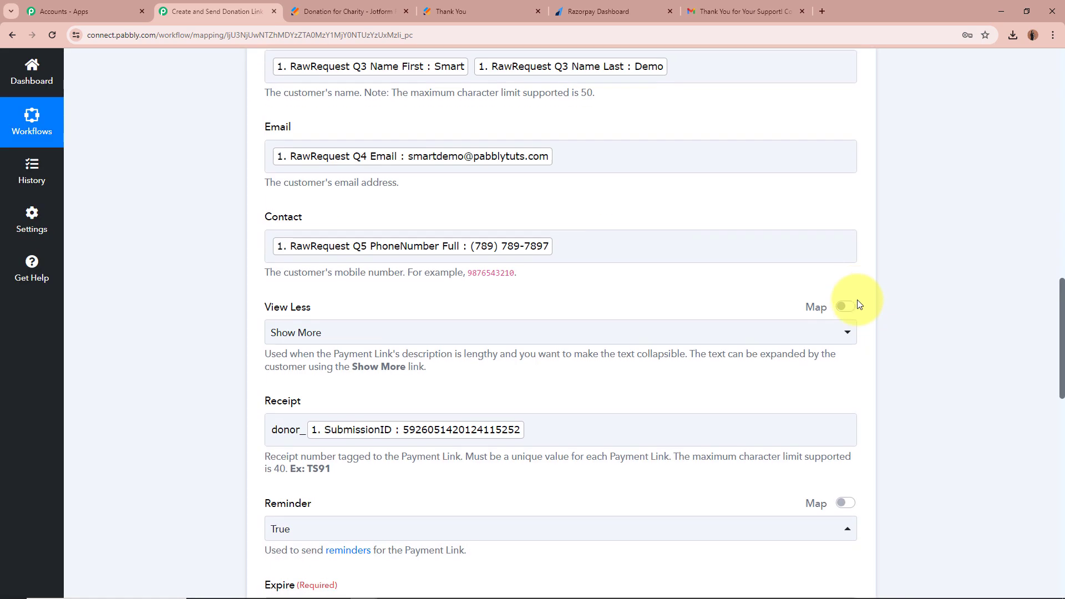
{"action": "scroll", "coordinate": [858, 303], "scroll_direction": "down", "scroll_amount": 13}
{"action": "scroll", "coordinate": [858, 304], "scroll_direction": "up", "scroll_amount": 5}
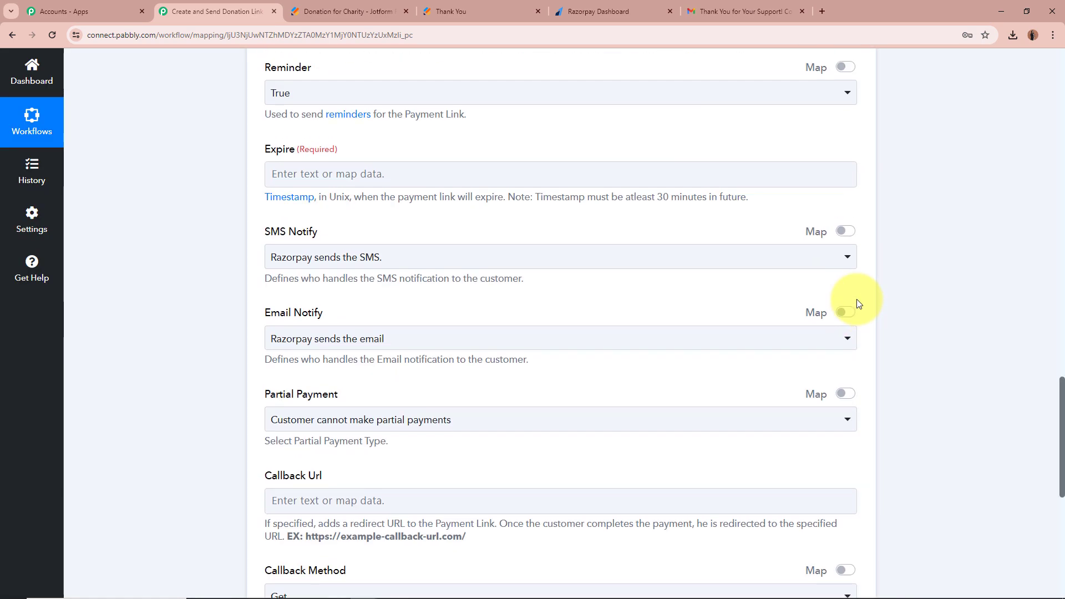
{"action": "scroll", "coordinate": [440, 245], "scroll_direction": "up", "scroll_amount": 1}
{"action": "left_click", "coordinate": [440, 229]}
{"action": "left_click", "coordinate": [439, 375]}
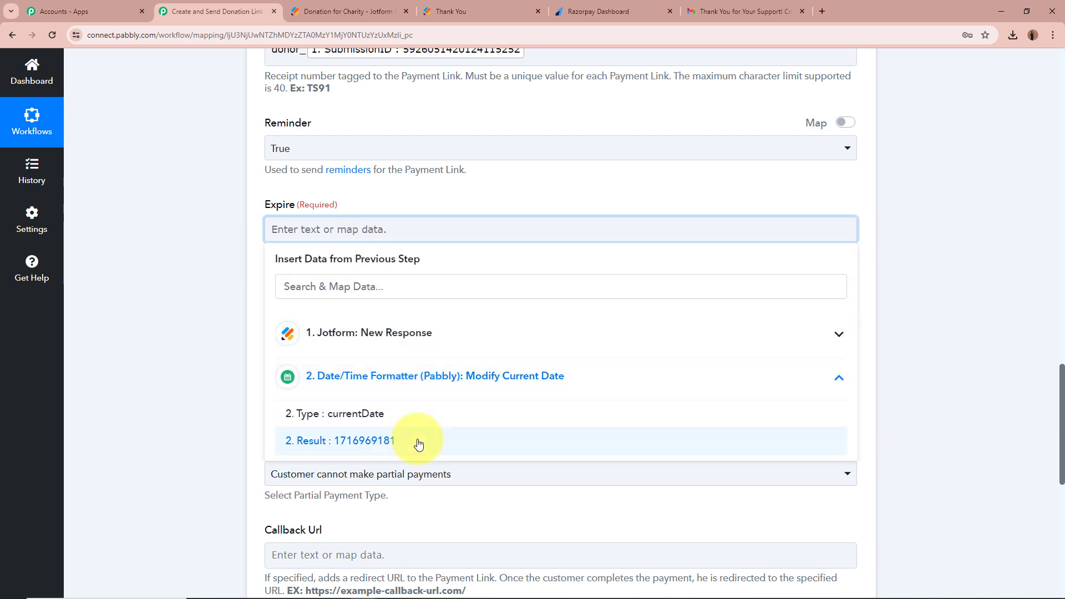
{"action": "left_click", "coordinate": [418, 441]}
{"action": "left_click", "coordinate": [115, 294]}
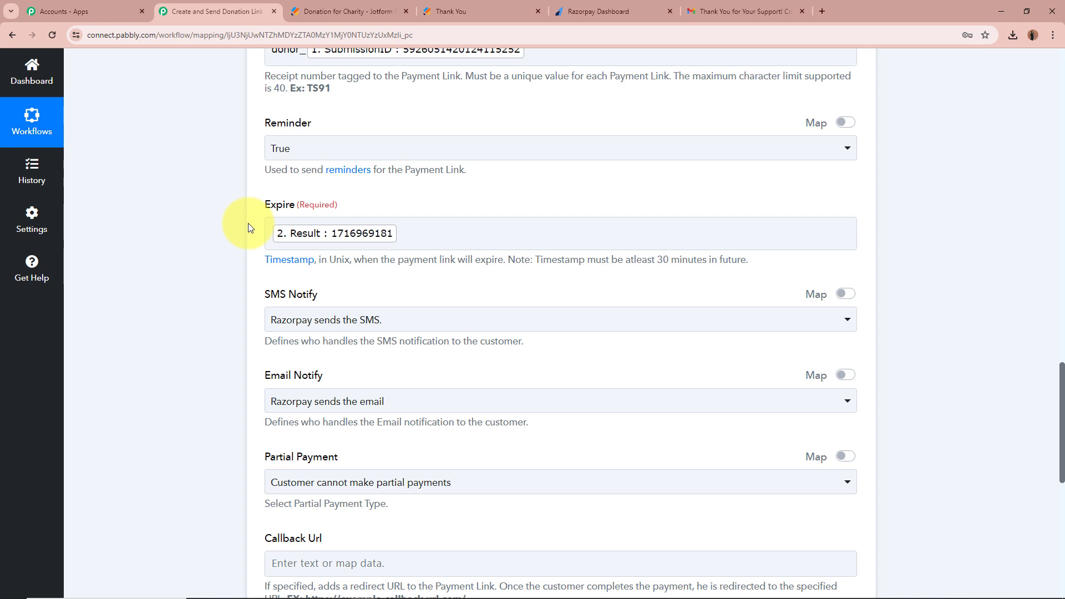
Set SMS Notify to 'You send the SMS' and Email Notify to 'You send the email'.
{"action": "scroll", "coordinate": [248, 227], "scroll_direction": "down", "scroll_amount": 2}
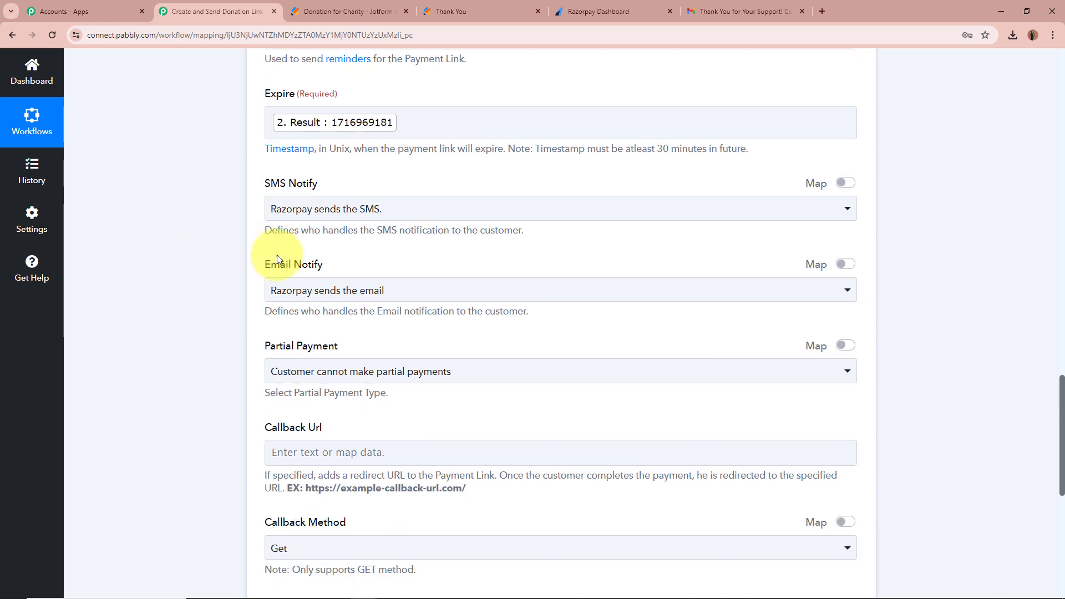
{"action": "left_click", "coordinate": [333, 213]}
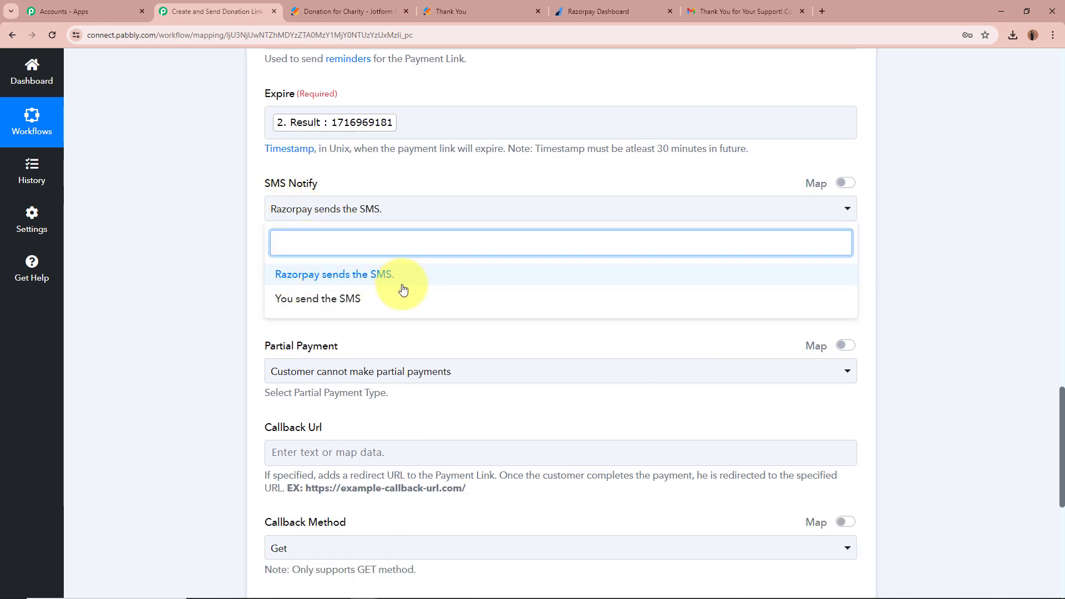
{"action": "left_click", "coordinate": [349, 298]}
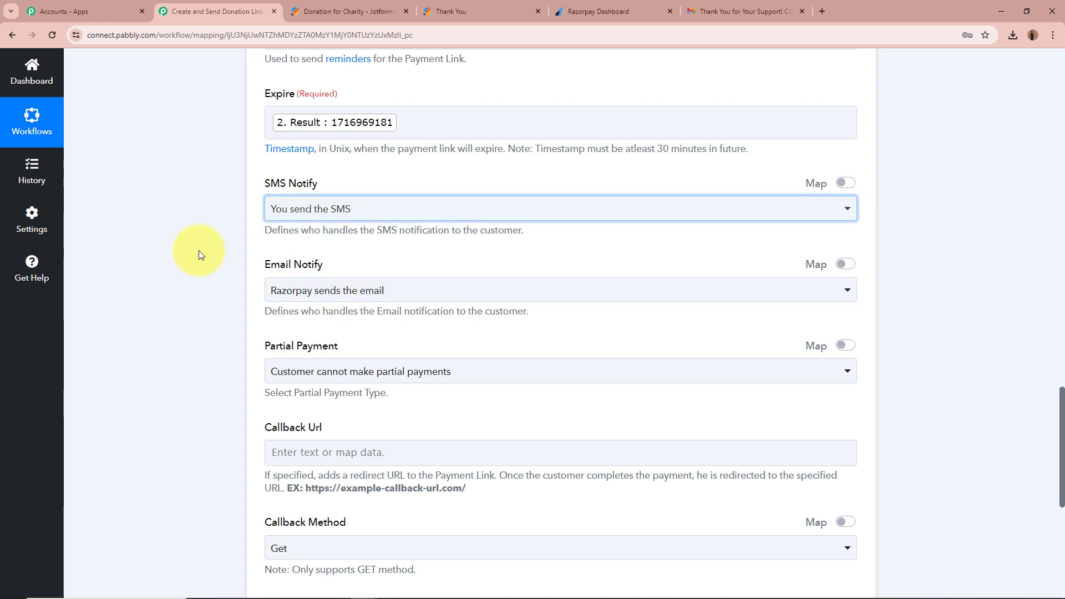
{"action": "scroll", "coordinate": [237, 197], "scroll_direction": "down", "scroll_amount": 3}
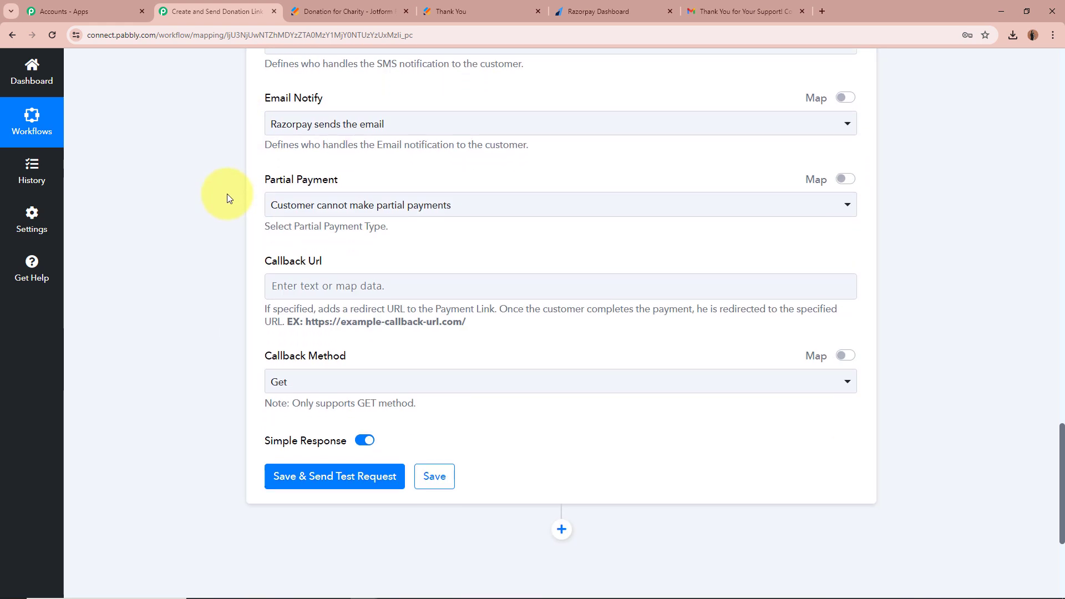
{"action": "left_click", "coordinate": [357, 126]}
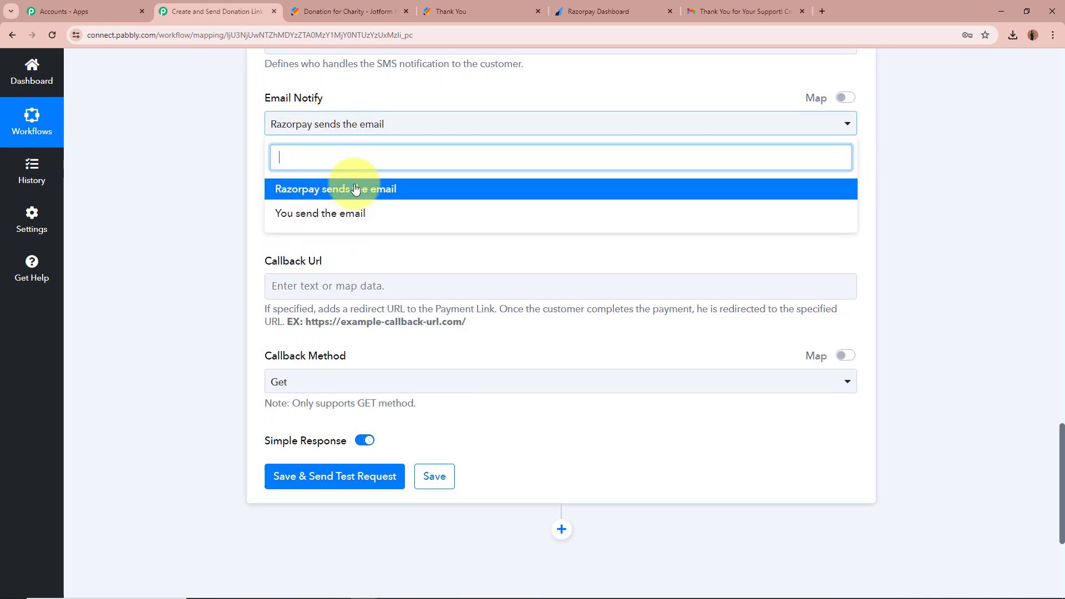
{"action": "left_click", "coordinate": [322, 211]}
Keep partial payments disallowed on the Razorpay payment link.
{"action": "scroll", "coordinate": [216, 157], "scroll_direction": "down", "scroll_amount": 1}
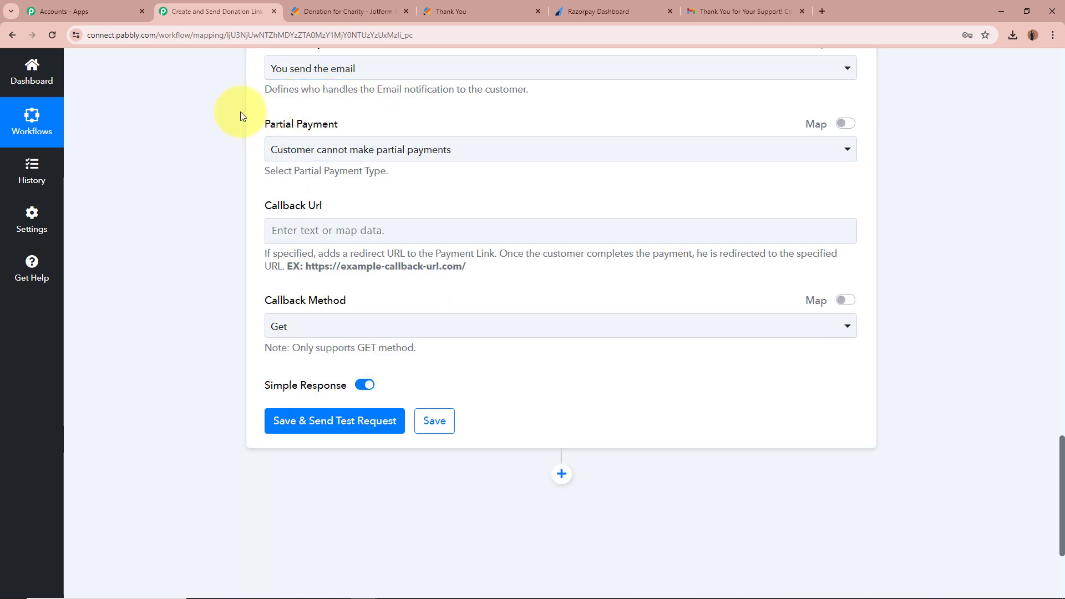
{"action": "left_click", "coordinate": [367, 151]}
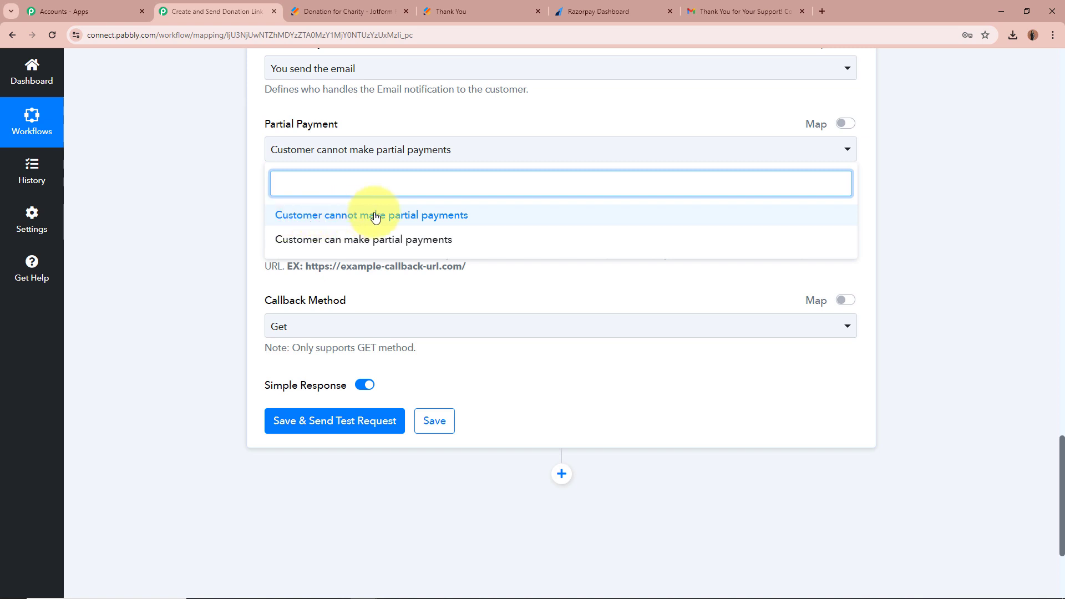
{"action": "left_click", "coordinate": [452, 215]}
{"action": "scroll", "coordinate": [455, 244], "scroll_direction": "up", "scroll_amount": 2}
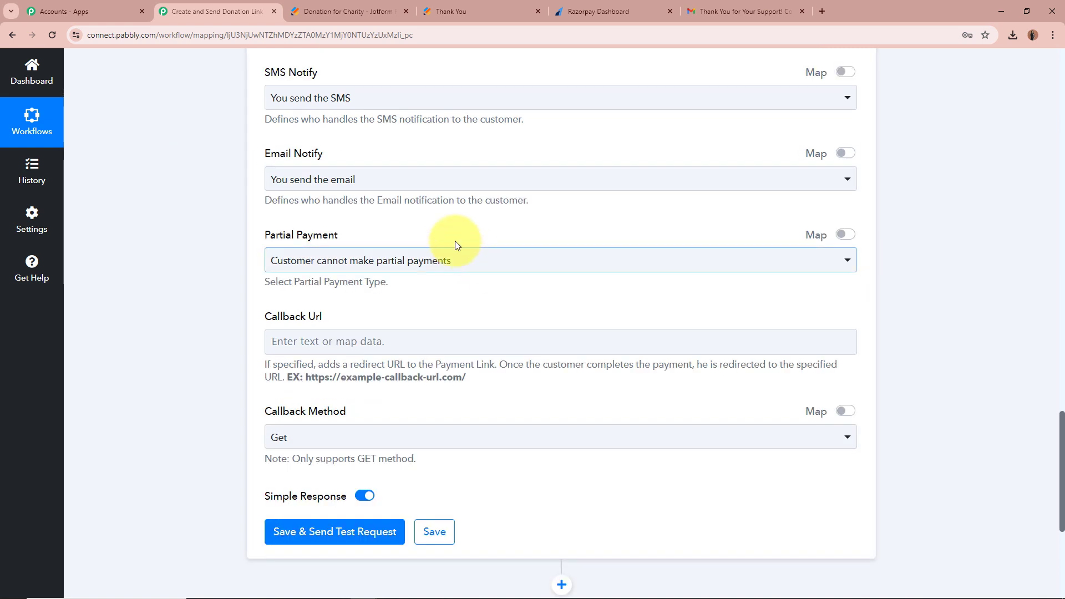
{"action": "left_click", "coordinate": [452, 258]}
{"action": "left_click", "coordinate": [397, 323]}
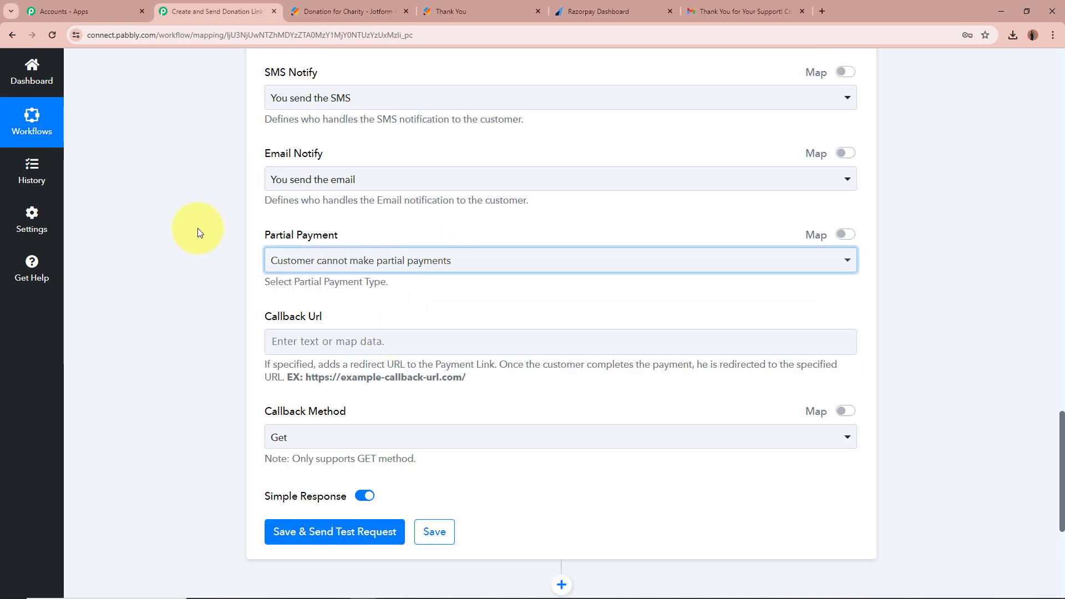
{"action": "scroll", "coordinate": [180, 267], "scroll_direction": "down", "scroll_amount": 2}
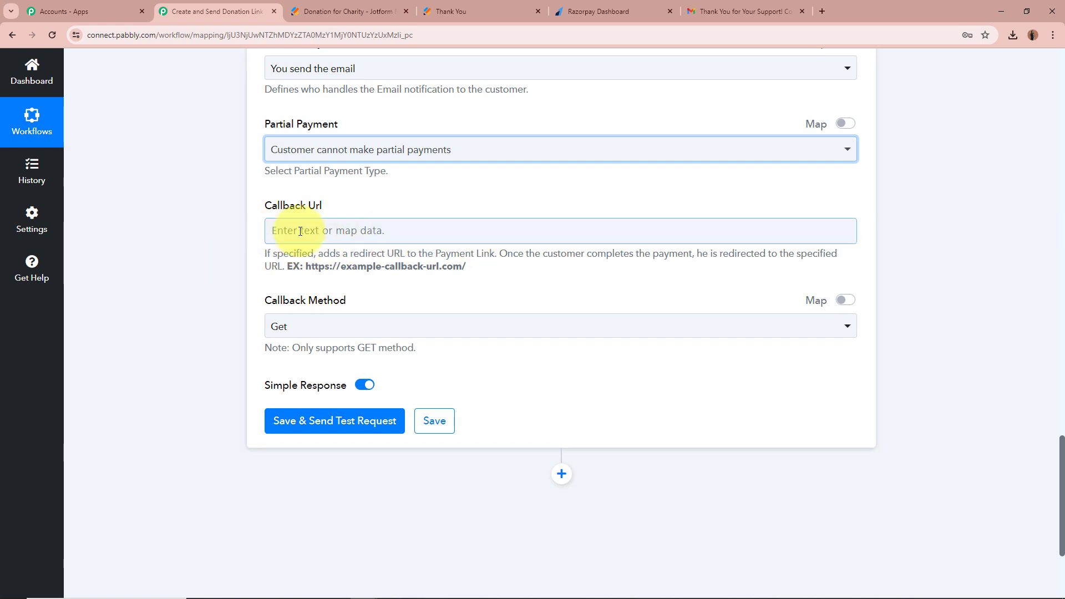
{"action": "scroll", "coordinate": [303, 311], "scroll_direction": "down", "scroll_amount": 2}
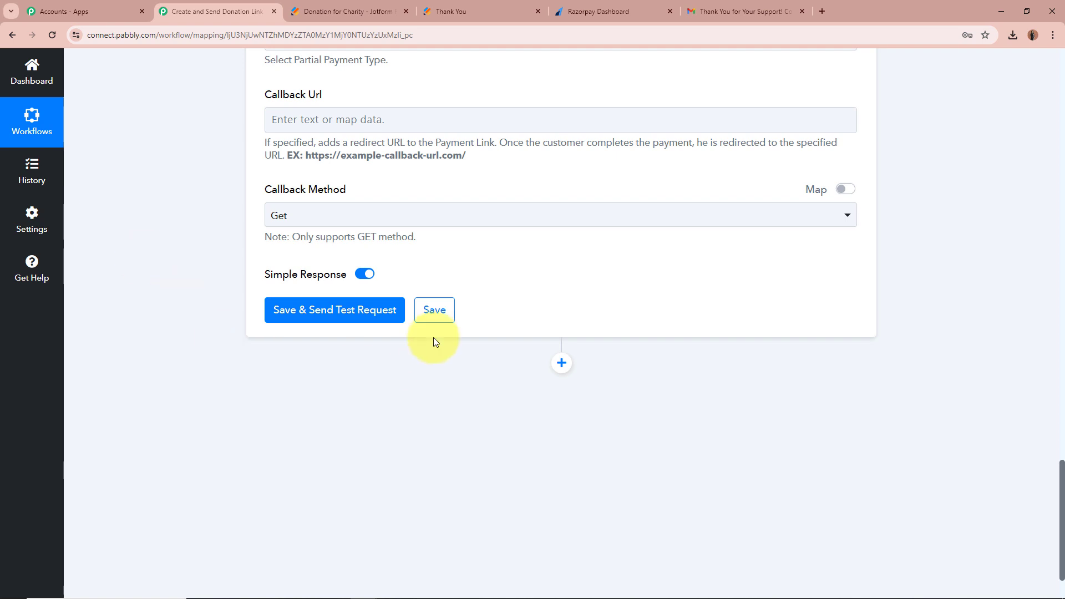
Send a Razorpay test request and copy the issued payment link's Short Url.
{"action": "left_click", "coordinate": [359, 314]}
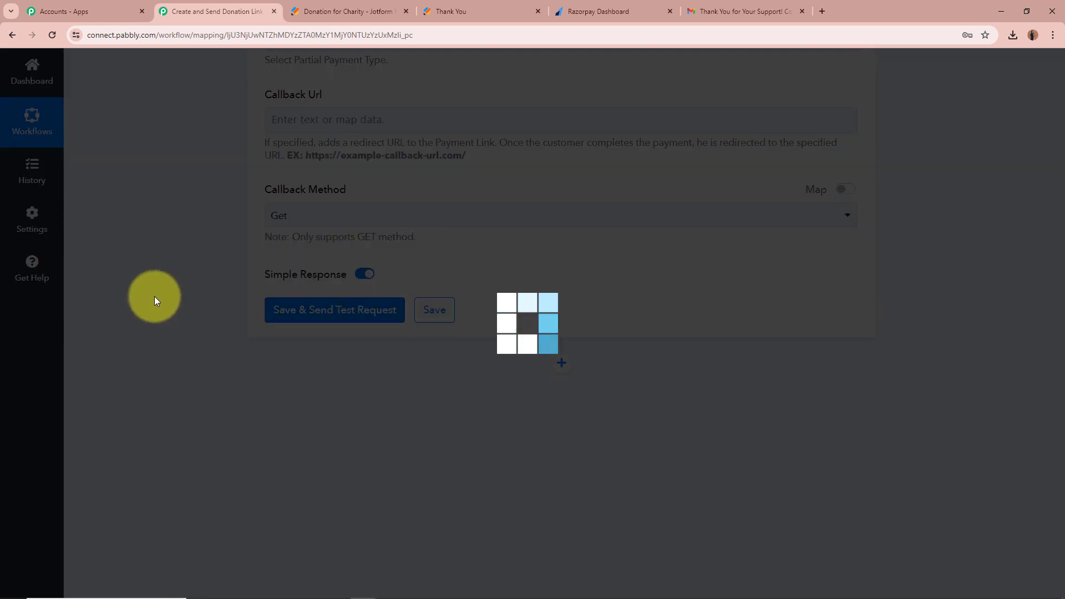
{"action": "scroll", "coordinate": [163, 303], "scroll_direction": "down", "scroll_amount": 3}
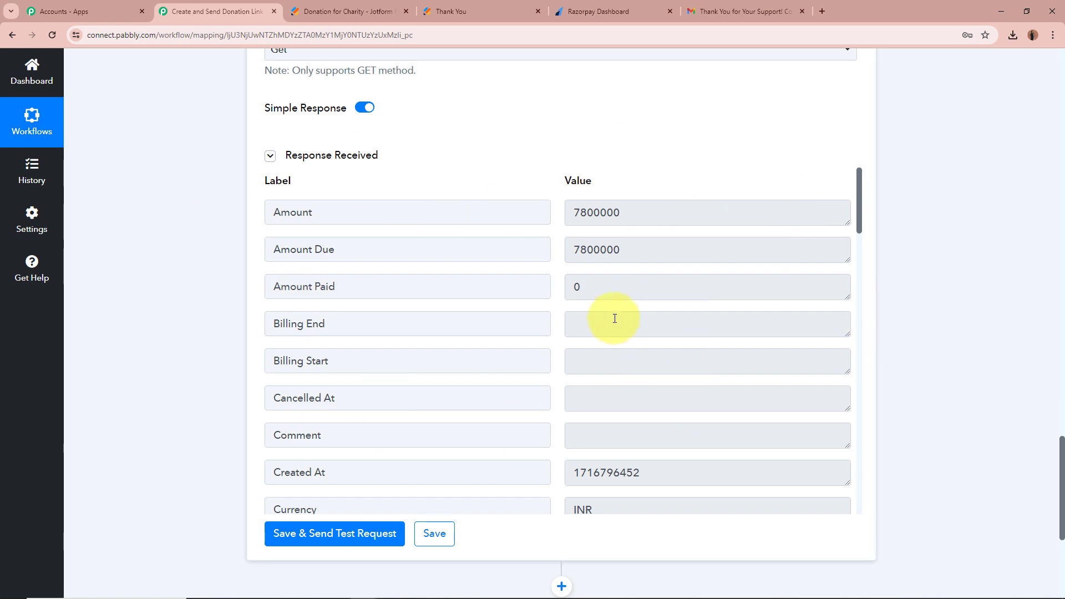
{"action": "scroll", "coordinate": [614, 318], "scroll_direction": "down", "scroll_amount": 8}
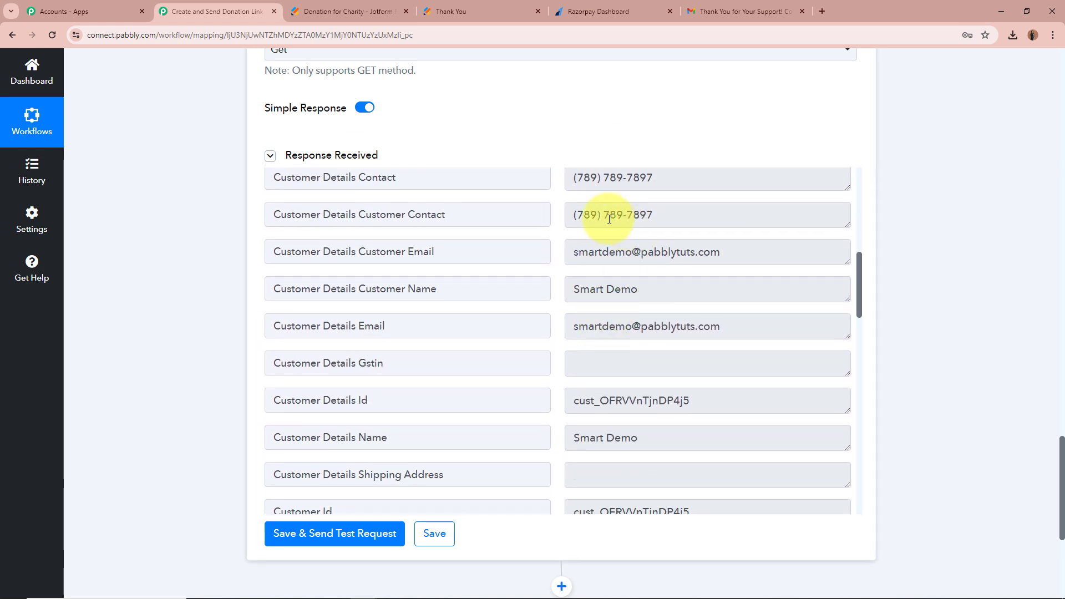
{"action": "scroll", "coordinate": [672, 428], "scroll_direction": "down", "scroll_amount": 7}
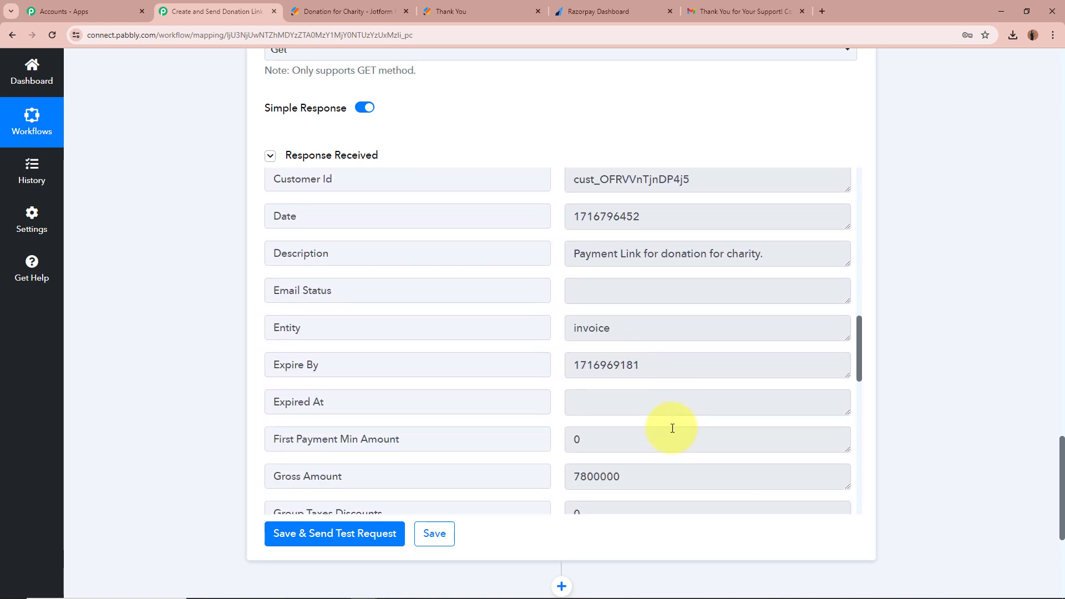
{"action": "scroll", "coordinate": [672, 428], "scroll_direction": "down", "scroll_amount": 10}
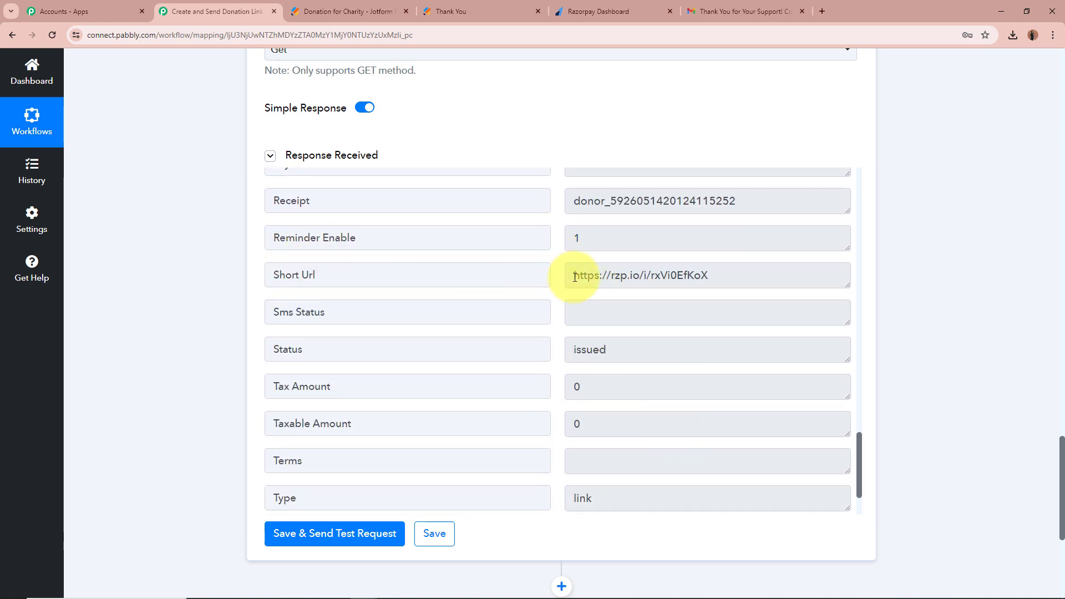
{"action": "left_click_drag", "start_coordinate": [575, 277], "coordinate": [770, 280]}
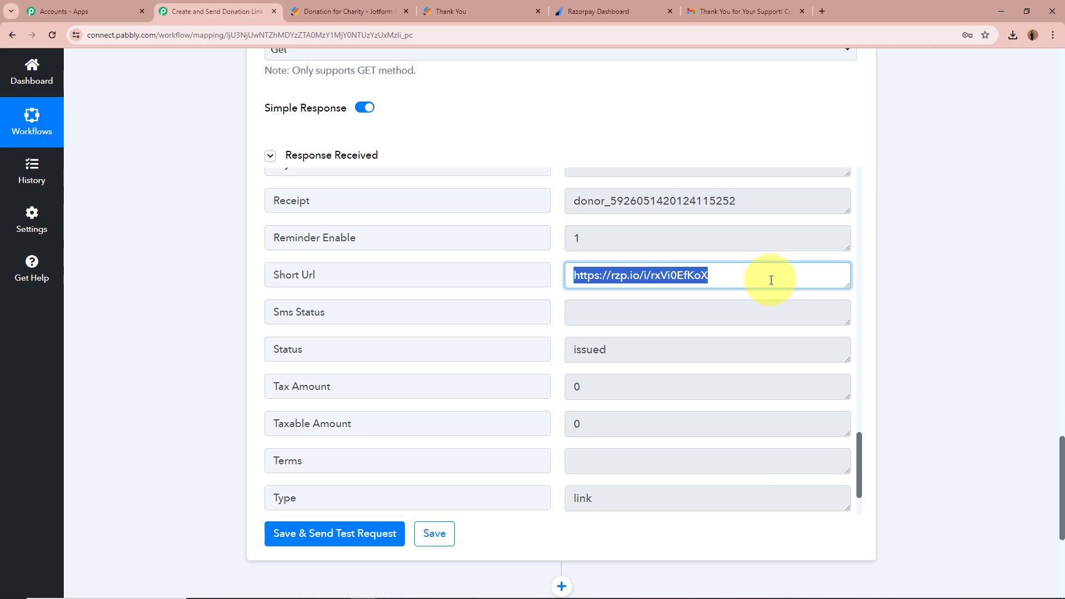
{"action": "key", "text": "ctrl+t"}
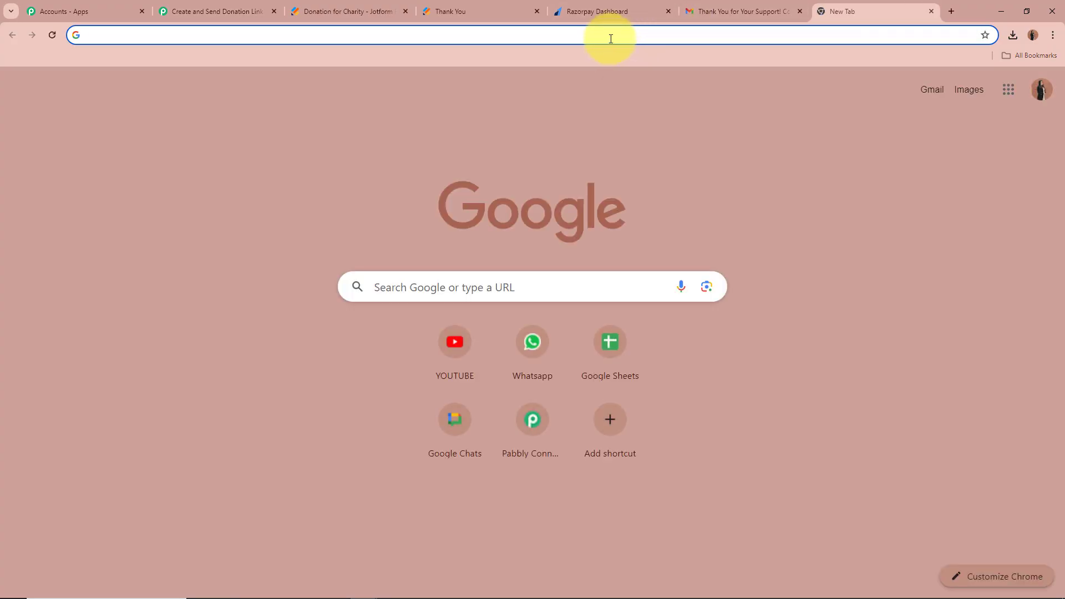
Open the short URL and check the INR 78,000 page's expiry date and receipt ID, then close it.
{"action": "key", "text": "ctrl+v"}
{"action": "key", "text": "Return"}
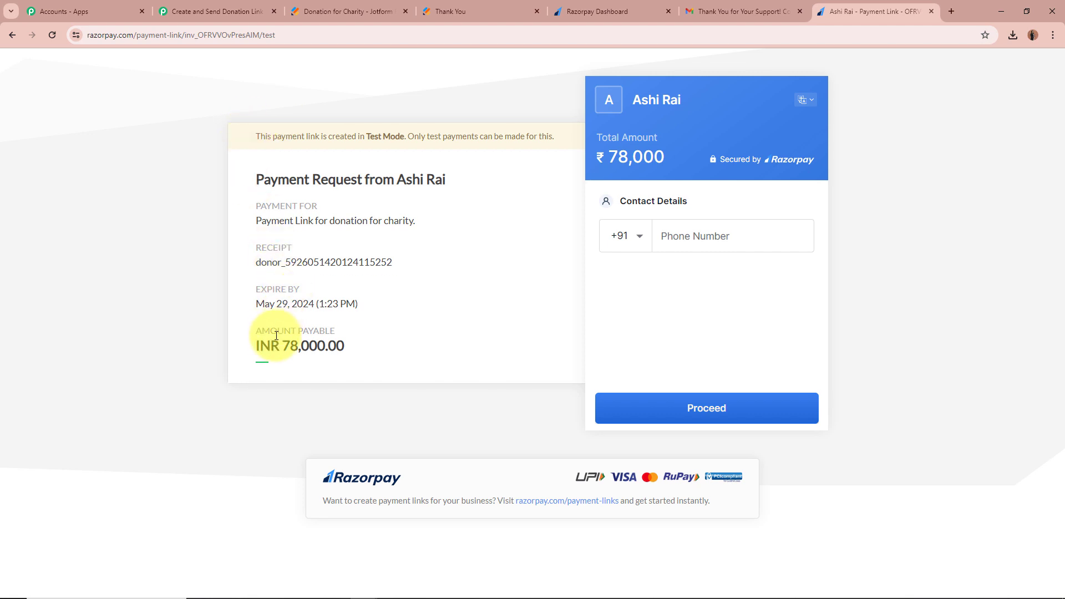
{"action": "double_click", "coordinate": [290, 344]}
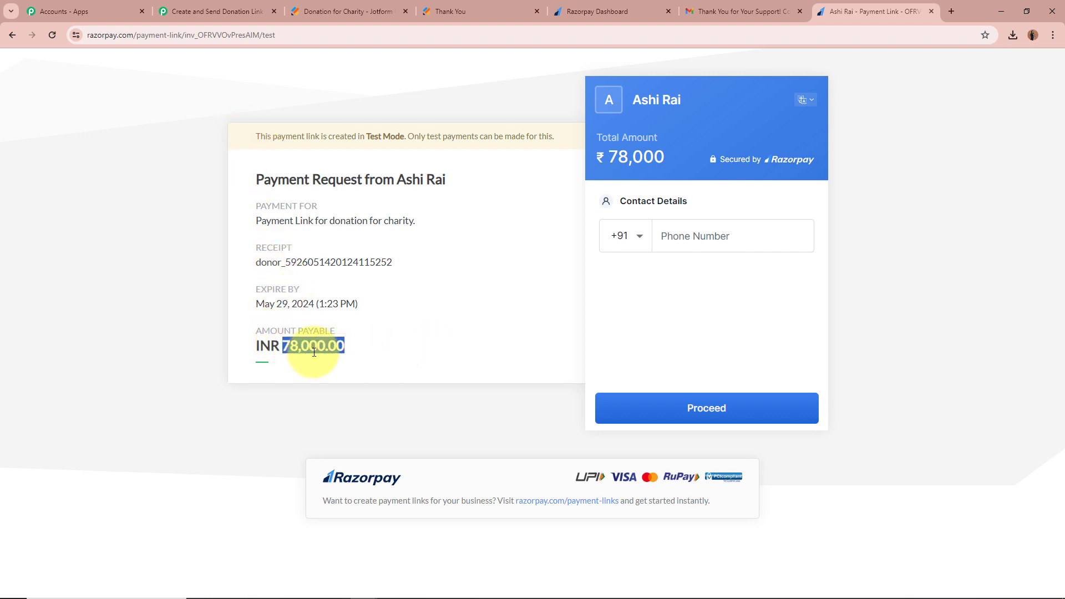
{"action": "left_click", "coordinate": [293, 338]}
{"action": "left_click_drag", "start_coordinate": [254, 303], "coordinate": [380, 304]}
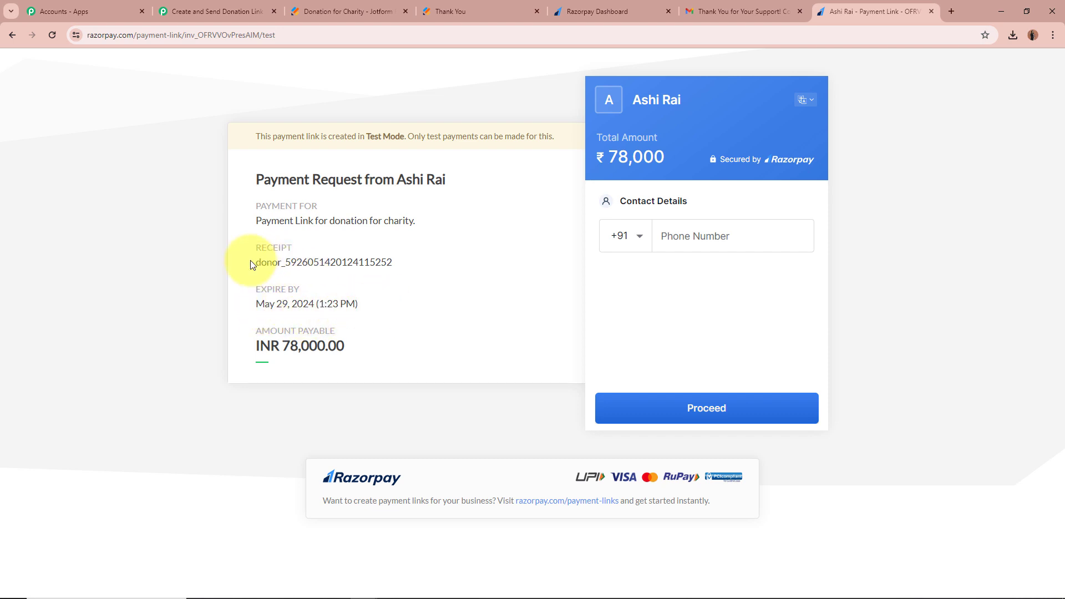
{"action": "left_click_drag", "start_coordinate": [255, 262], "coordinate": [430, 258]}
{"action": "left_click", "coordinate": [432, 260]}
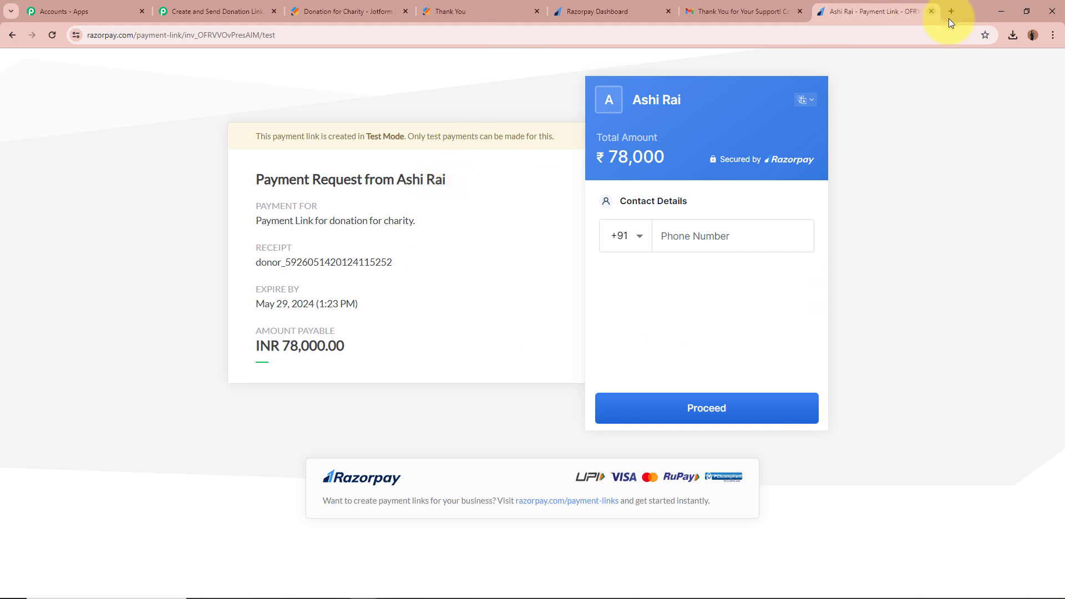
{"action": "left_click", "coordinate": [931, 11]}
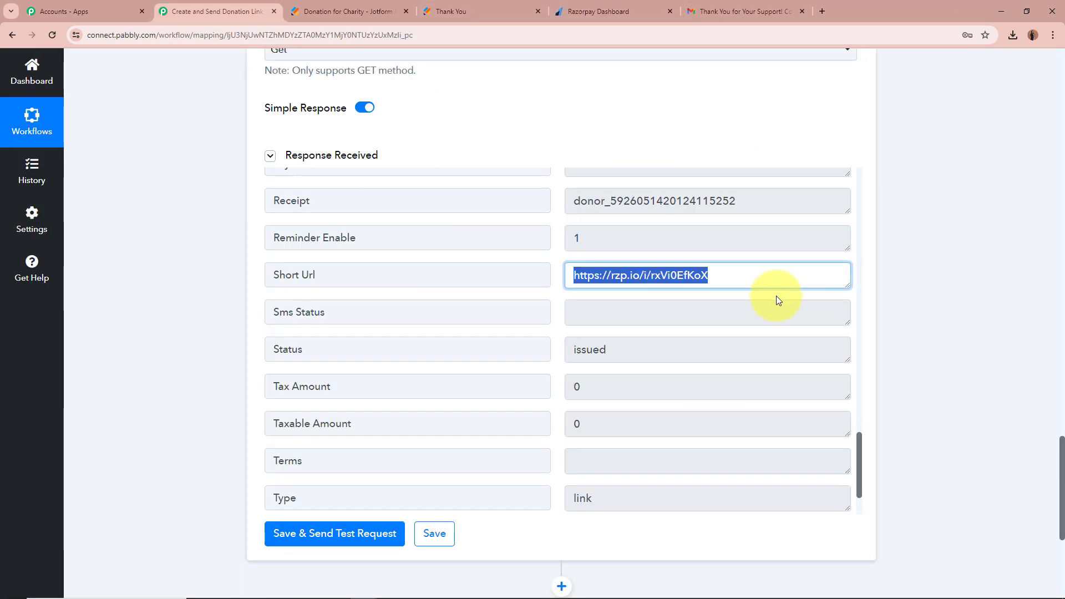
Collapse the Razorpay payment link step.
{"action": "left_click", "coordinate": [918, 285]}
{"action": "scroll", "coordinate": [706, 360], "scroll_direction": "down", "scroll_amount": 3}
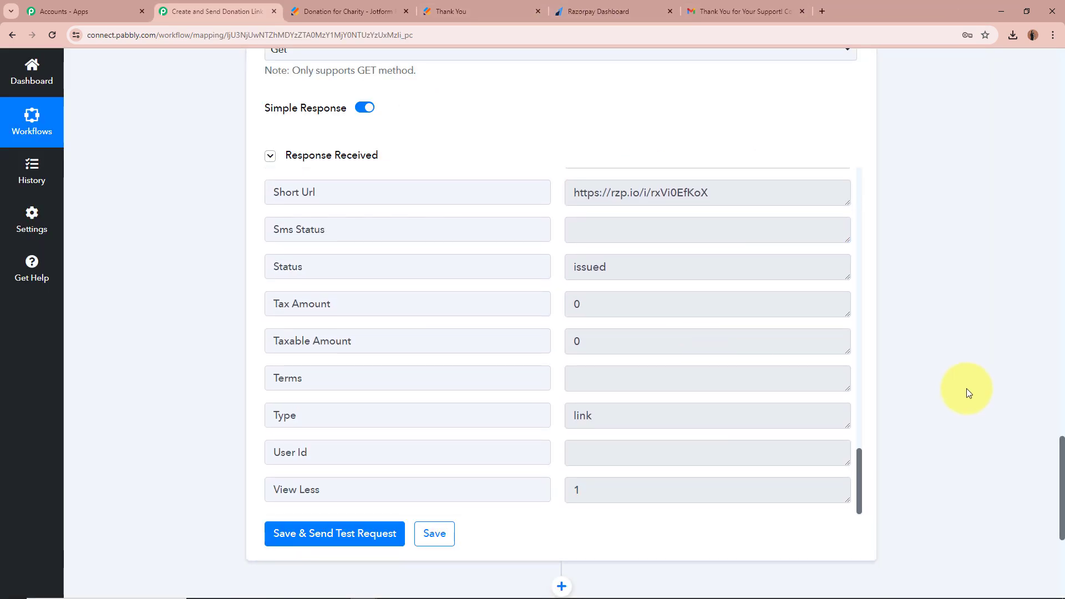
{"action": "scroll", "coordinate": [966, 391], "scroll_direction": "up", "scroll_amount": 5}
{"action": "scroll", "coordinate": [966, 393], "scroll_direction": "up", "scroll_amount": 15}
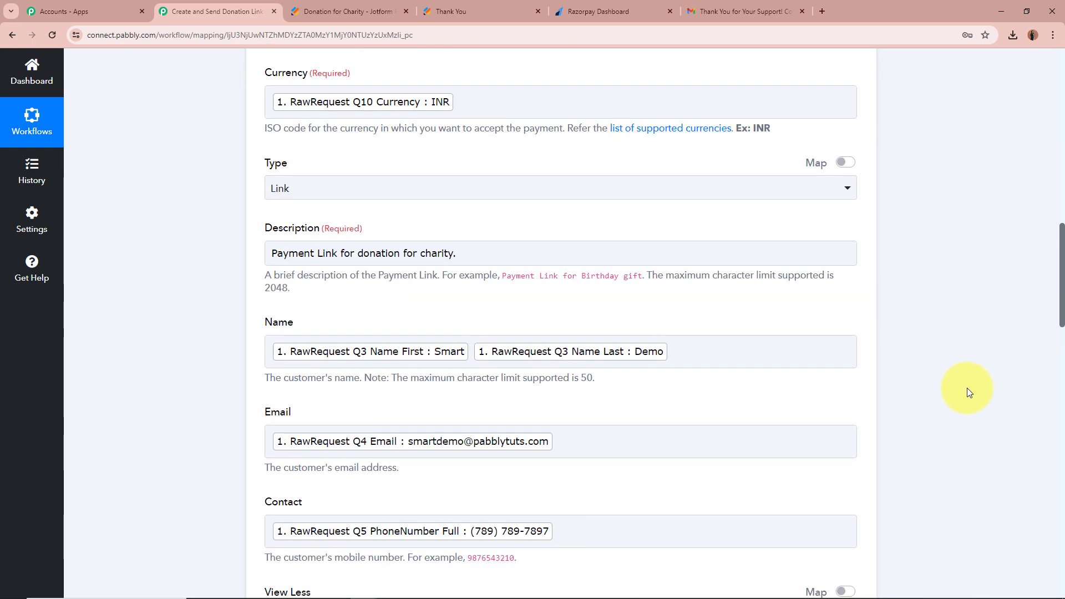
{"action": "scroll", "coordinate": [970, 388], "scroll_direction": "up", "scroll_amount": 3}
{"action": "left_click", "coordinate": [854, 257]}
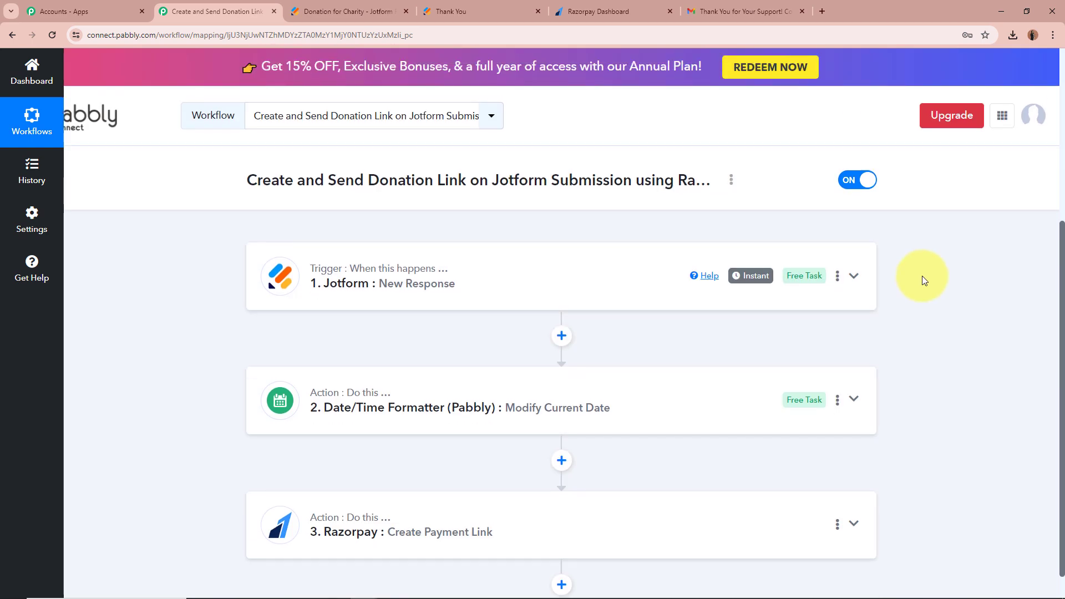
Add a Gmail step after it with the Send Email action event.
{"action": "scroll", "coordinate": [923, 280], "scroll_direction": "down", "scroll_amount": 4}
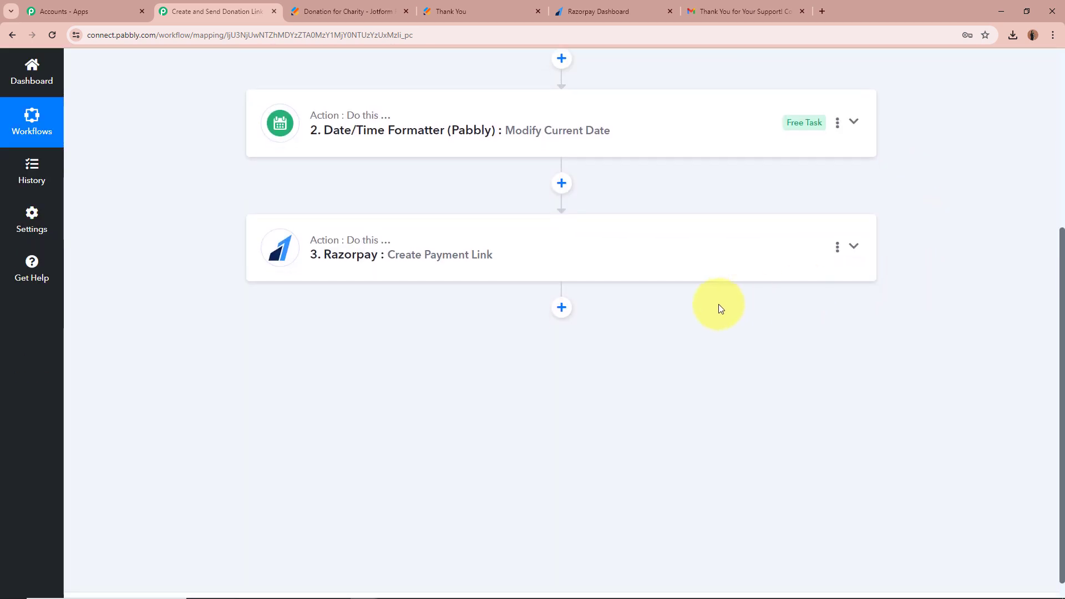
{"action": "left_click", "coordinate": [561, 308]}
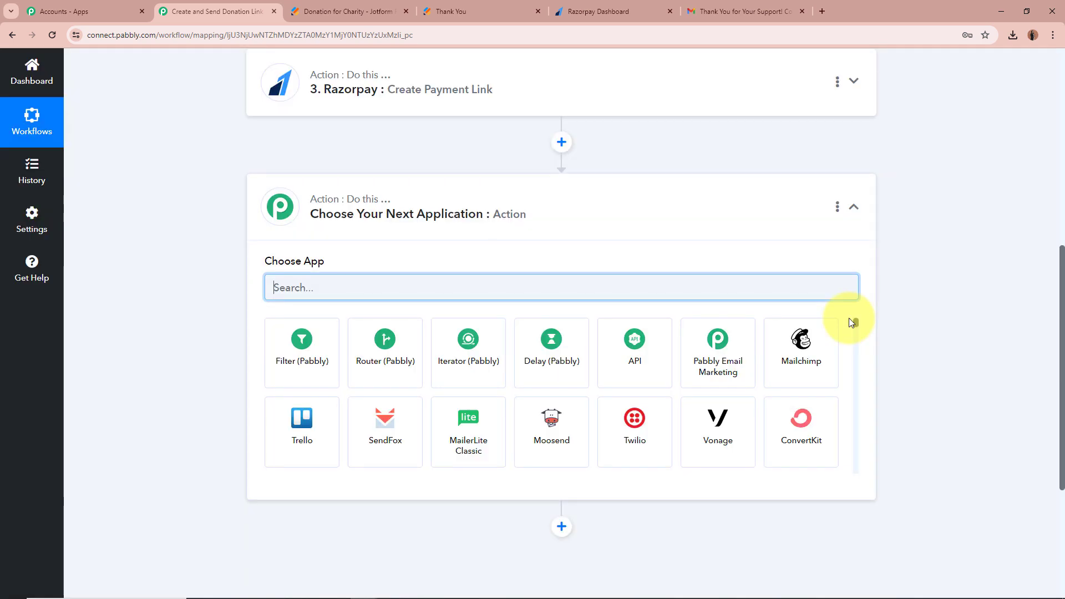
{"action": "type", "text": "Gmail"}
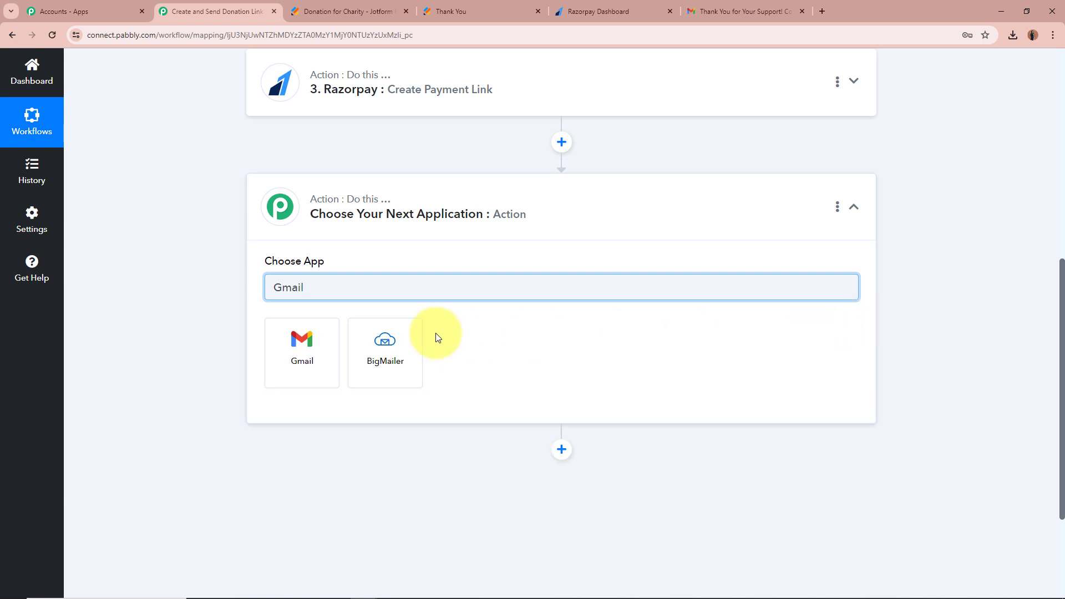
{"action": "left_click", "coordinate": [288, 340]}
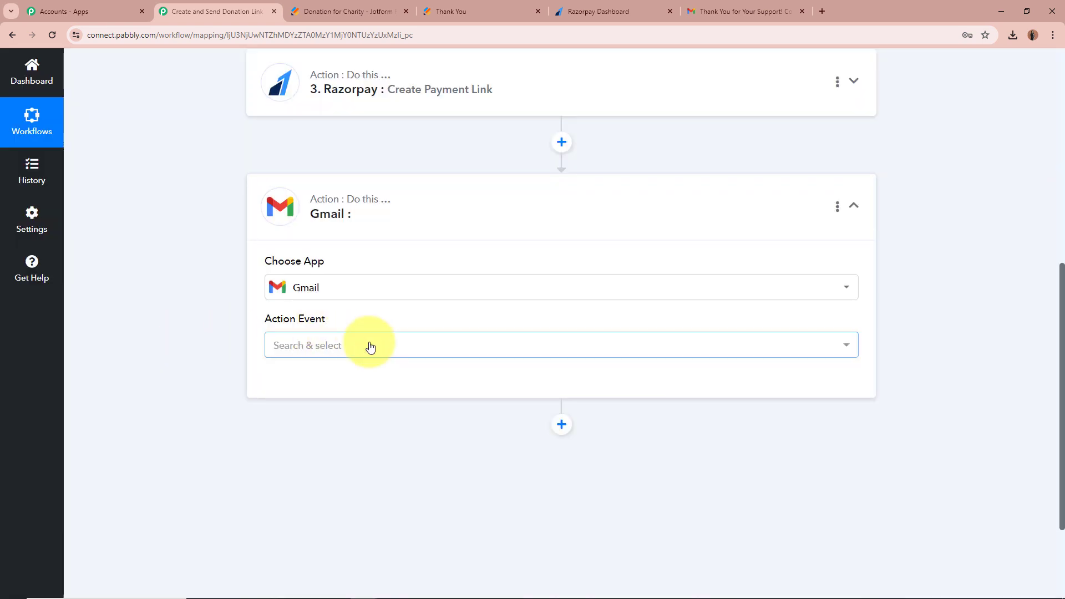
{"action": "left_click", "coordinate": [369, 347]}
{"action": "left_click", "coordinate": [275, 405]}
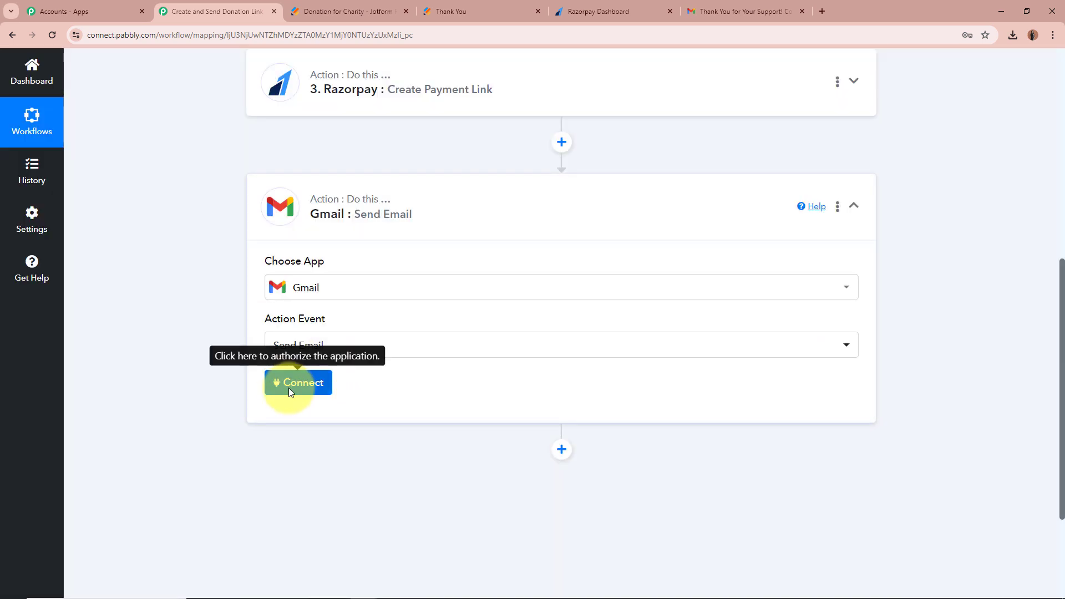
Authorise a new Gmail connection for the Send Email step through Google's consent screen.
{"action": "left_click", "coordinate": [288, 385]}
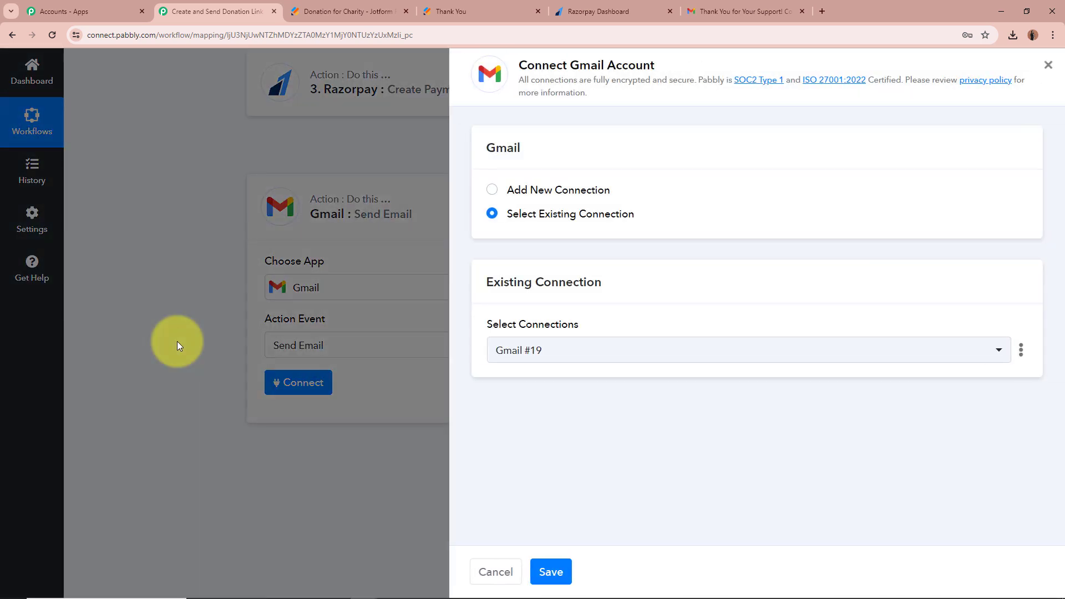
{"action": "left_click", "coordinate": [491, 190]}
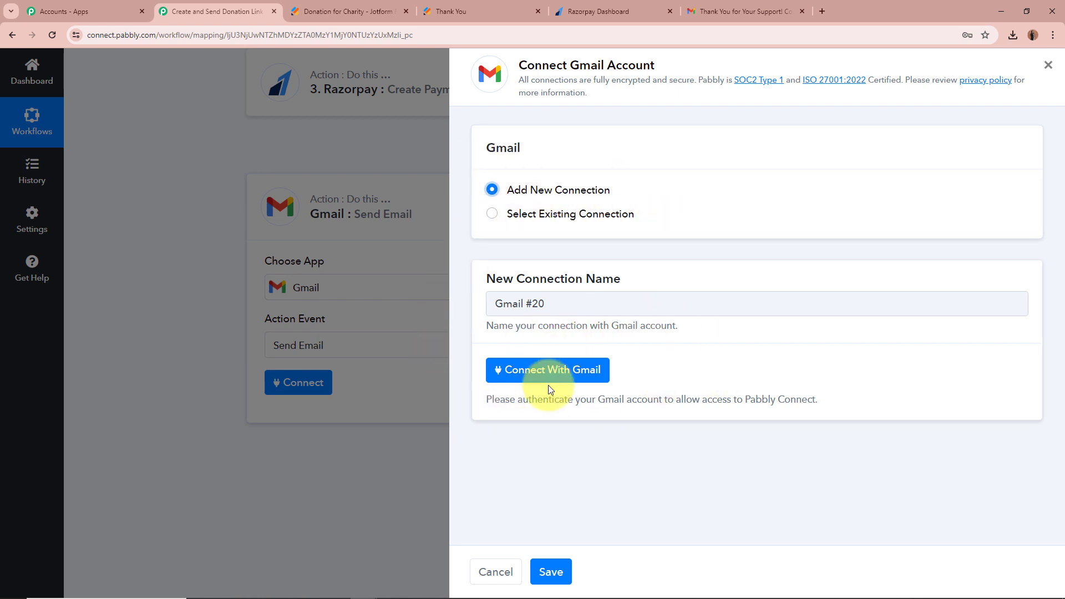
{"action": "left_click", "coordinate": [595, 374]}
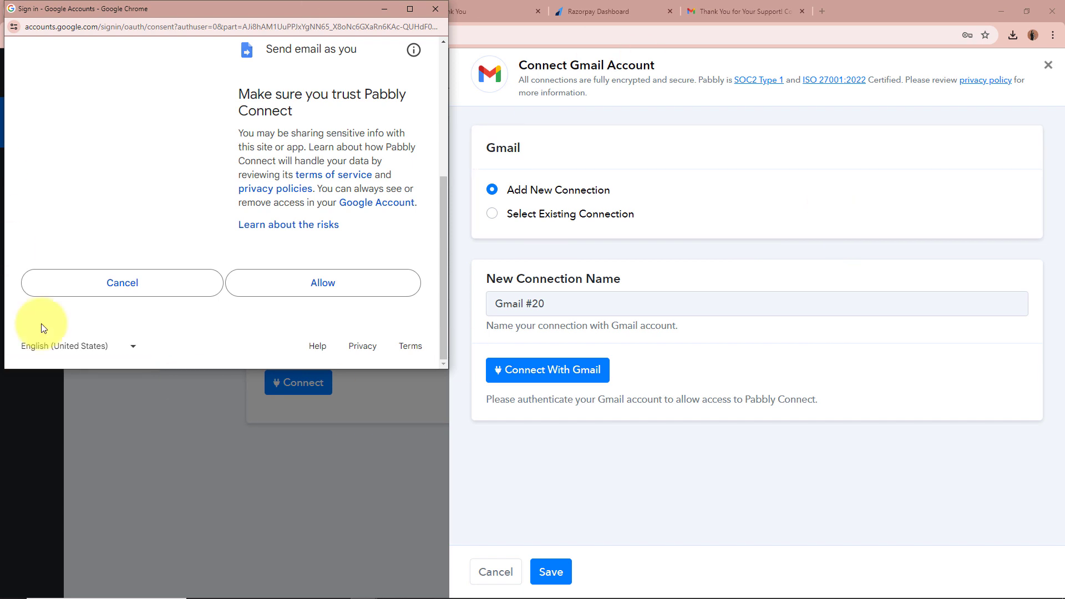
{"action": "left_click", "coordinate": [314, 286]}
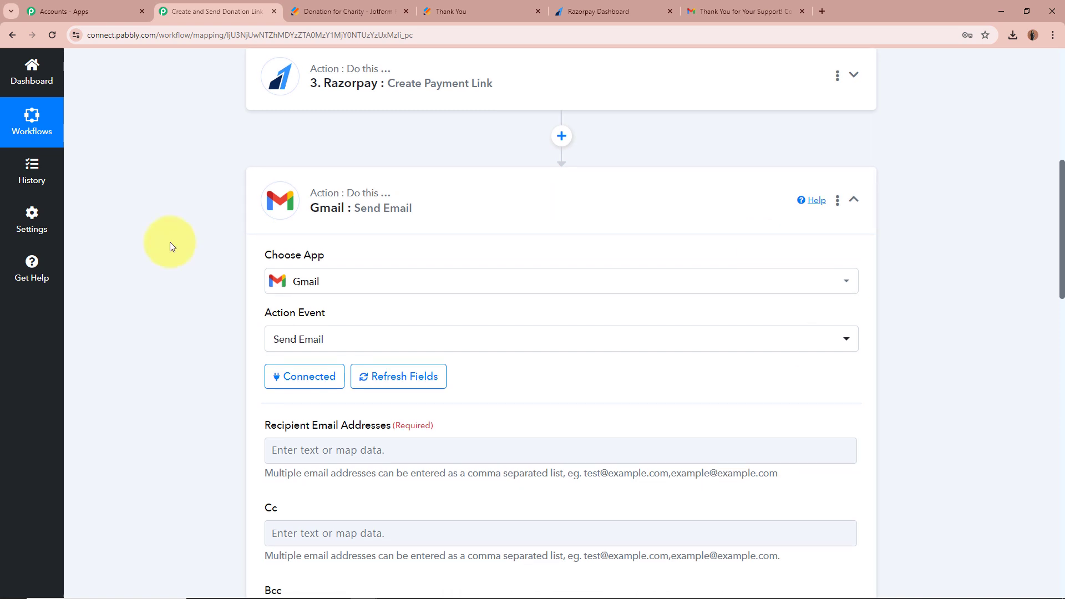
Map the Jotform email answer as the recipient email address.
{"action": "scroll", "coordinate": [170, 247], "scroll_direction": "down", "scroll_amount": 4}
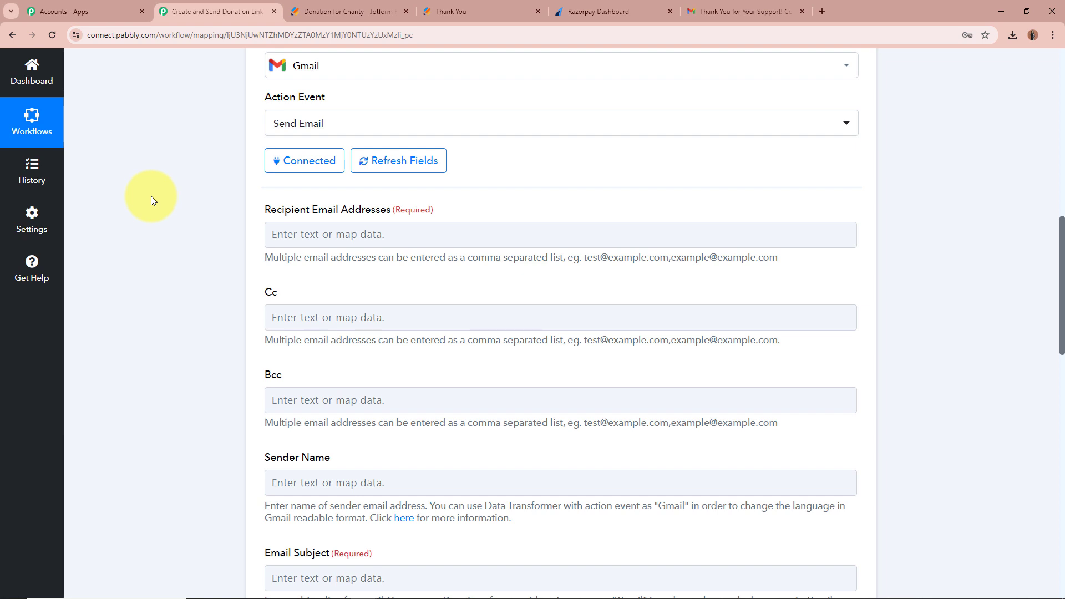
{"action": "left_click", "coordinate": [274, 234]}
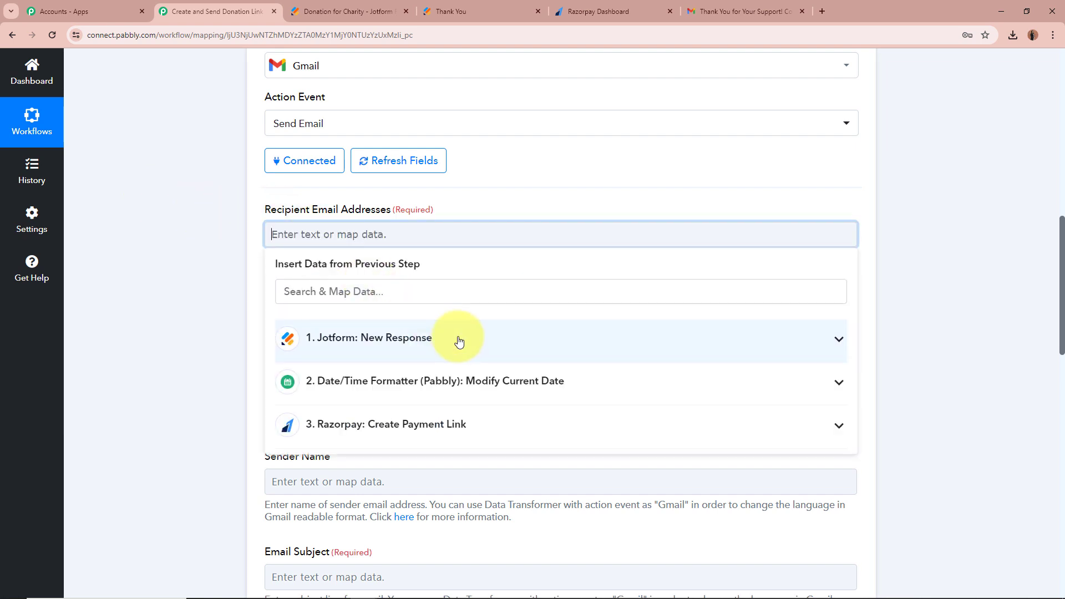
{"action": "left_click", "coordinate": [466, 291]}
{"action": "type", "text": "g"}
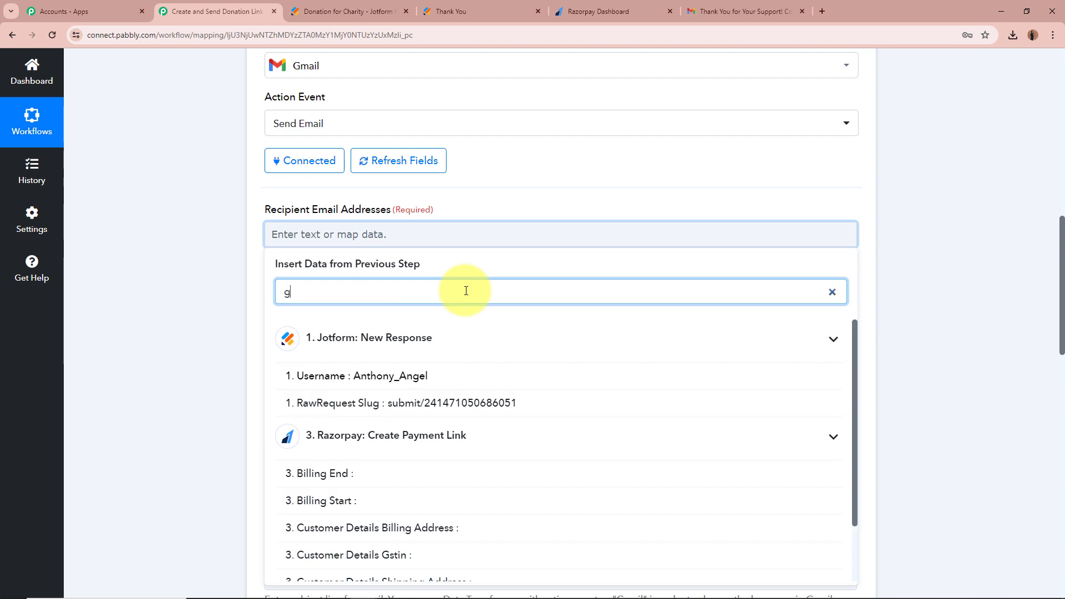
{"action": "key", "text": "BackSpace"}
{"action": "type", "text": "email"}
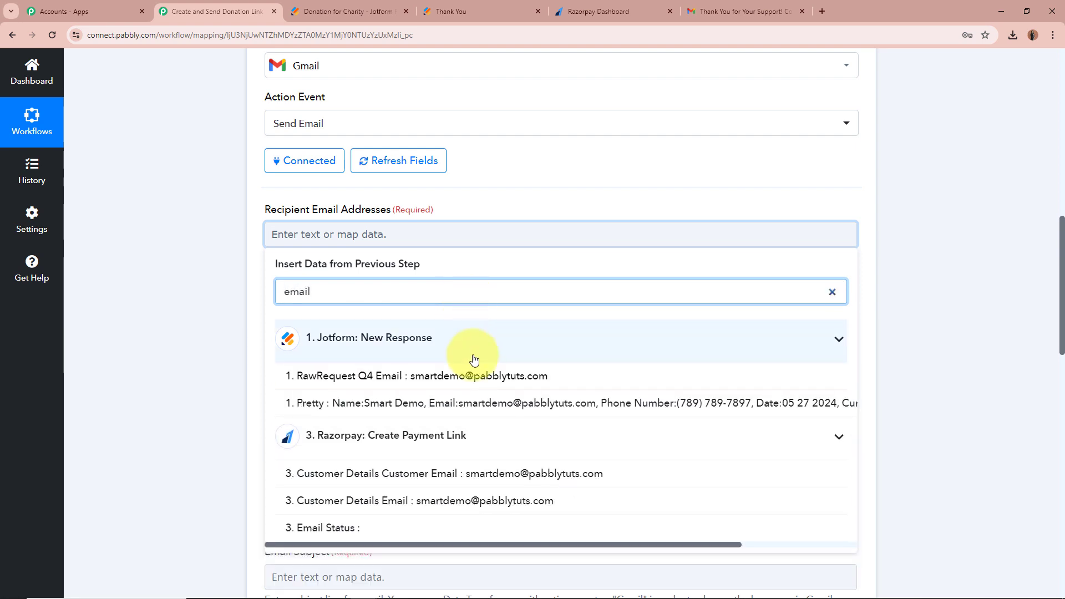
{"action": "left_click", "coordinate": [416, 375]}
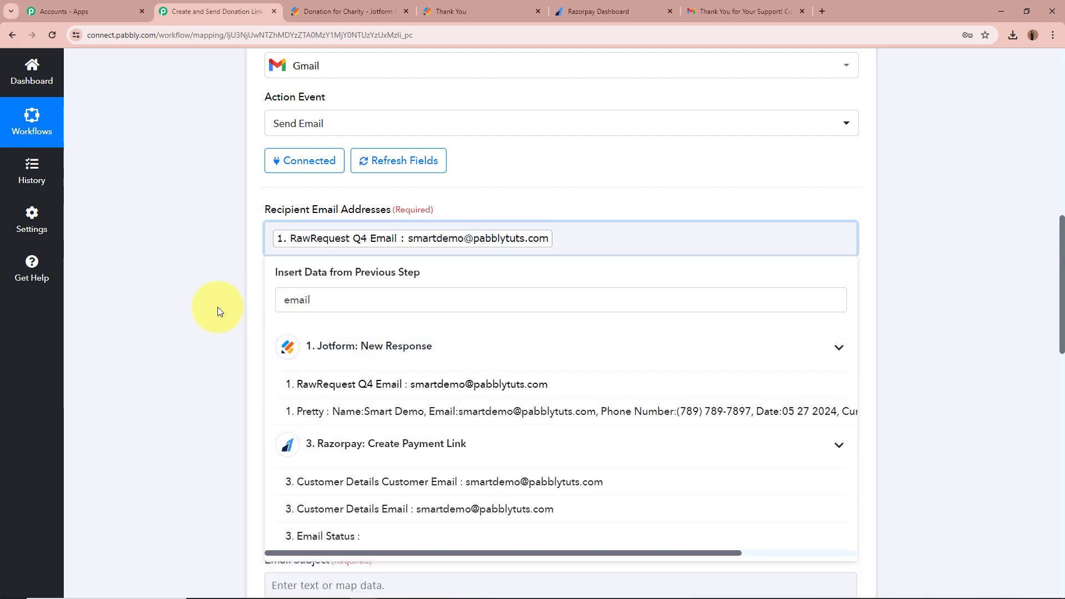
{"action": "left_click", "coordinate": [218, 306]}
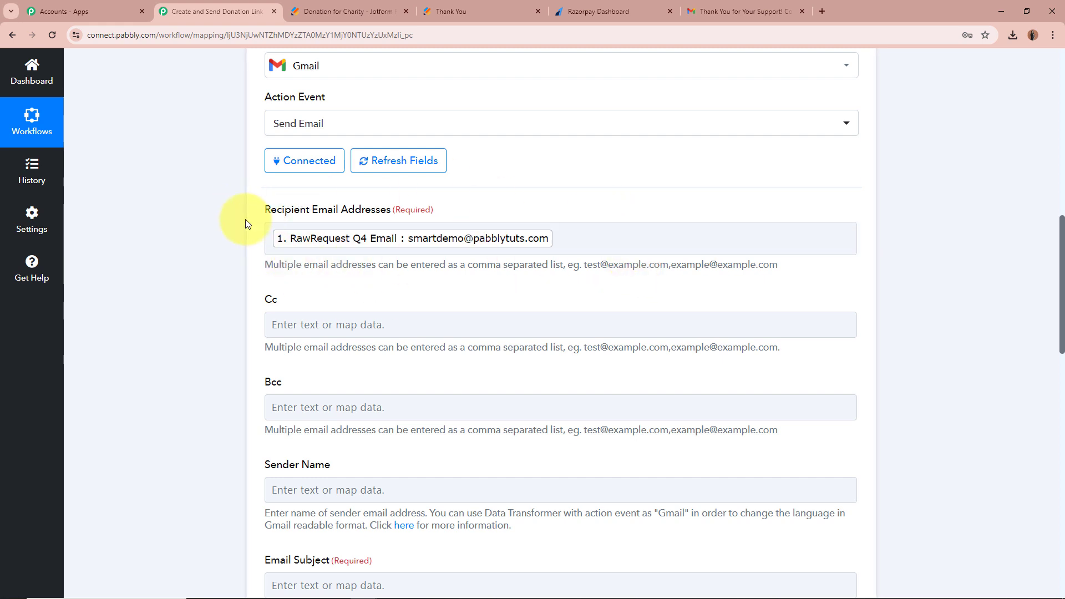
Enter 'Team Humanity Across Borders' as the sender name.
{"action": "scroll", "coordinate": [245, 218], "scroll_direction": "down", "scroll_amount": 1}
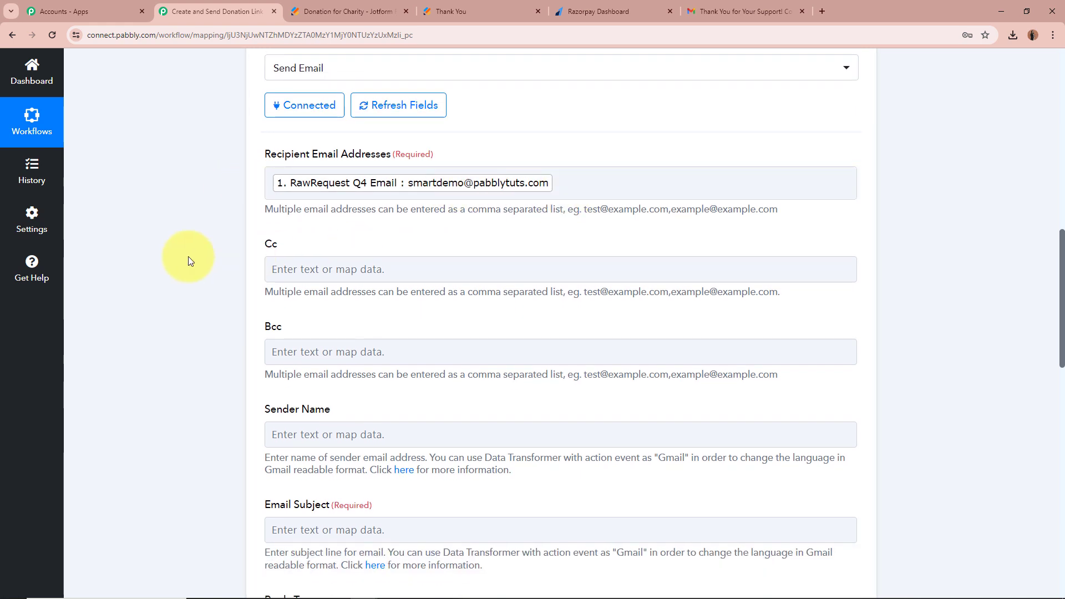
{"action": "scroll", "coordinate": [188, 258], "scroll_direction": "down", "scroll_amount": 3}
{"action": "scroll", "coordinate": [188, 256], "scroll_direction": "down", "scroll_amount": 2}
{"action": "scroll", "coordinate": [273, 190], "scroll_direction": "up", "scroll_amount": 4}
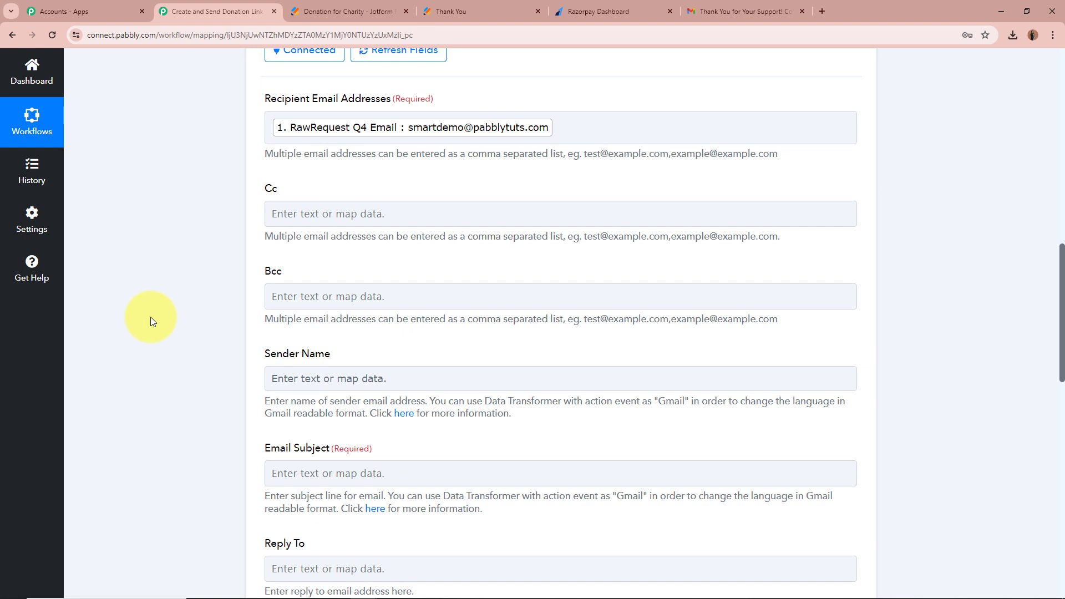
{"action": "scroll", "coordinate": [309, 269], "scroll_direction": "down", "scroll_amount": 2}
{"action": "left_click", "coordinate": [456, 264]}
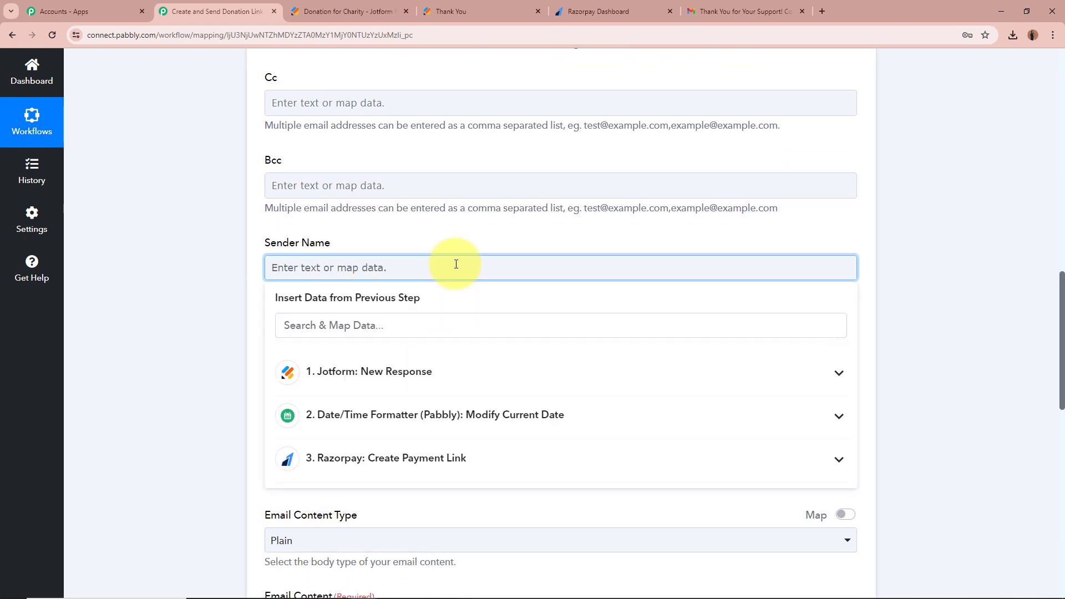
{"action": "type", "text": "Team"}
{"action": "type", "text": "Humanity Across Borders"}
{"action": "left_click", "coordinate": [424, 222]}
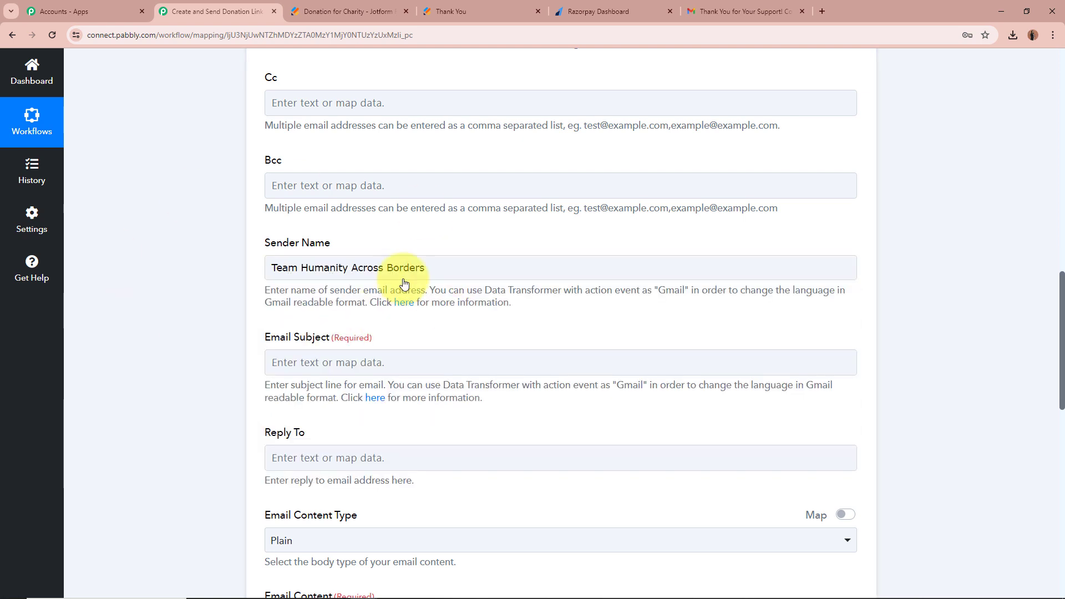
Paste the subject 'Thank You for Your Support! Complete Your Donation…'.
{"action": "scroll", "coordinate": [174, 310], "scroll_direction": "down", "scroll_amount": 2}
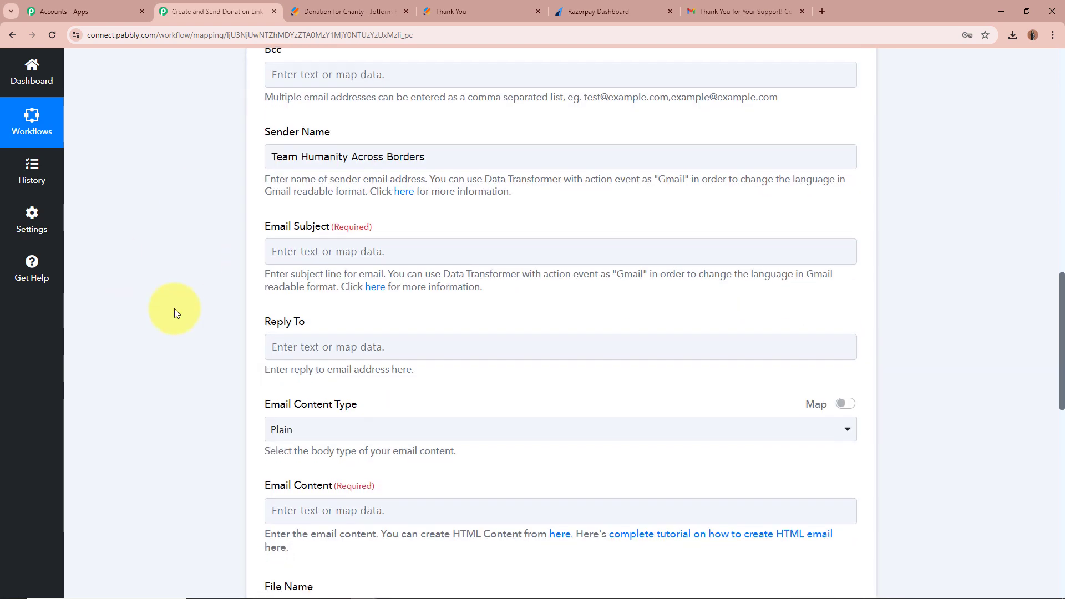
{"action": "scroll", "coordinate": [168, 205], "scroll_direction": "down", "scroll_amount": 1}
{"action": "left_click", "coordinate": [363, 197]}
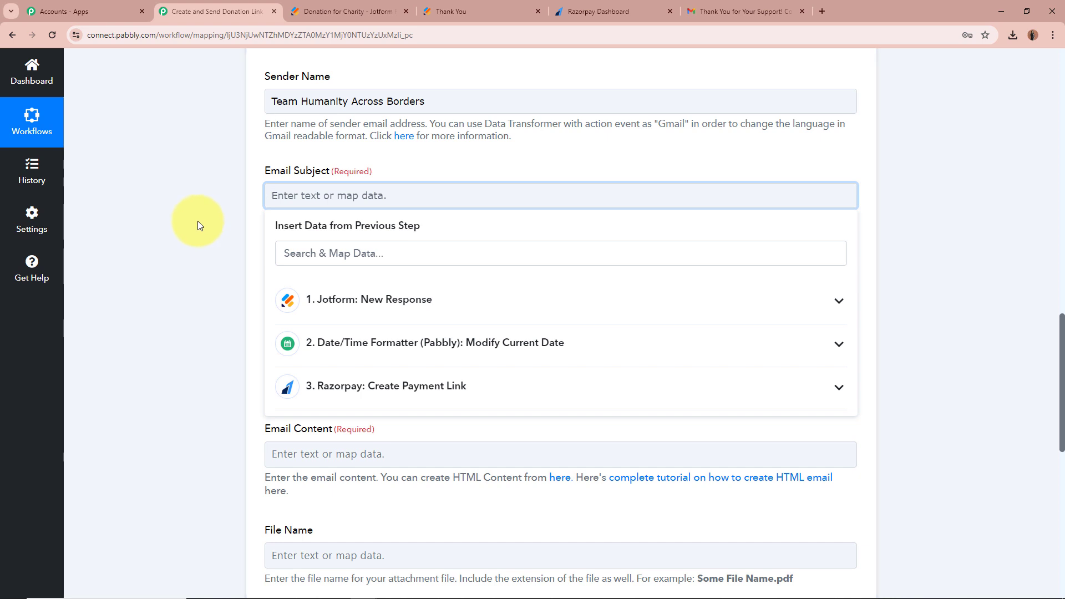
{"action": "type", "text": "Thank You for Your Support! Complete Your Donation to Humanity Across Borders"}
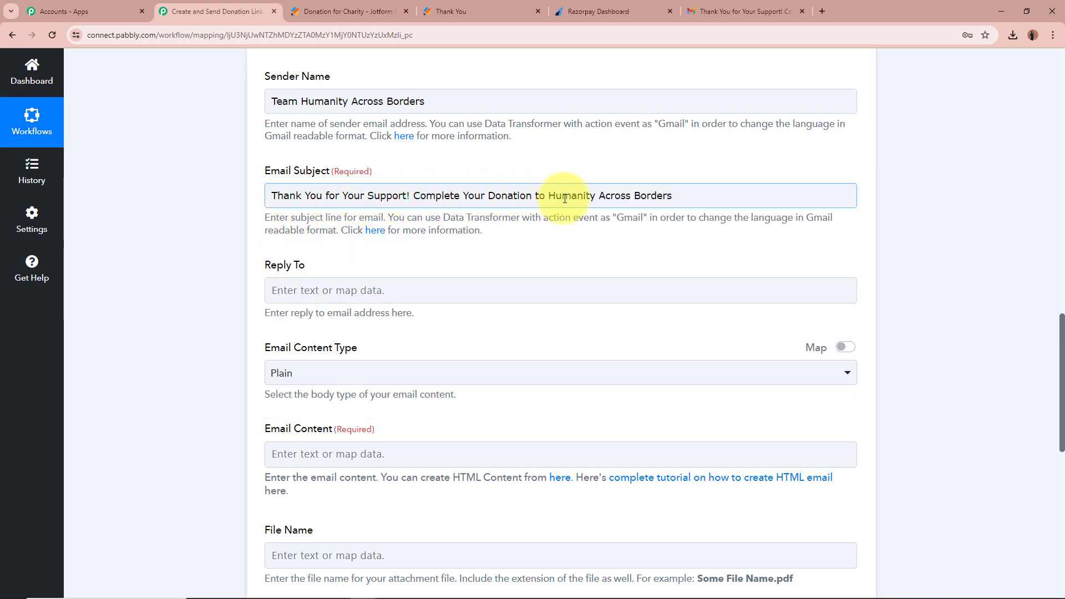
{"action": "left_click", "coordinate": [204, 211]}
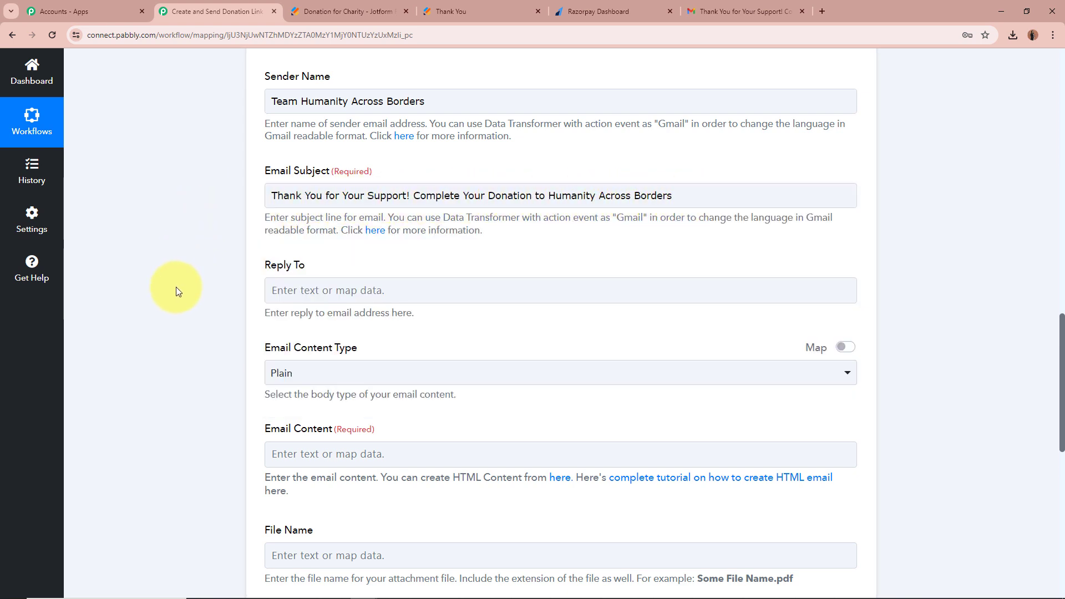
Set Email Content Type to Plain and place the cursor in Email Content.
{"action": "scroll", "coordinate": [175, 287], "scroll_direction": "down", "scroll_amount": 2}
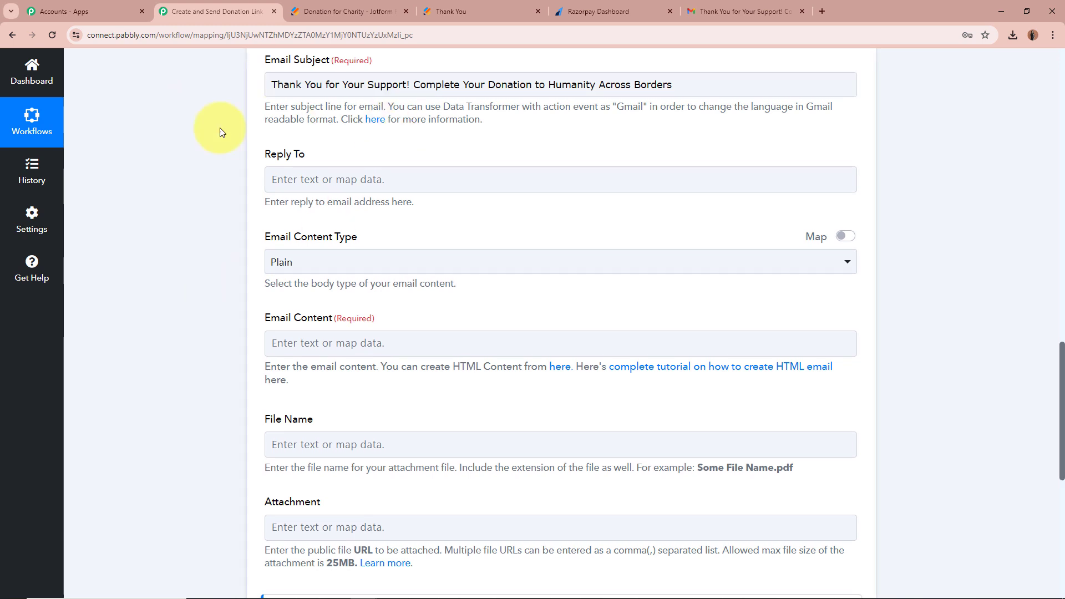
{"action": "scroll", "coordinate": [155, 159], "scroll_direction": "down", "scroll_amount": 2}
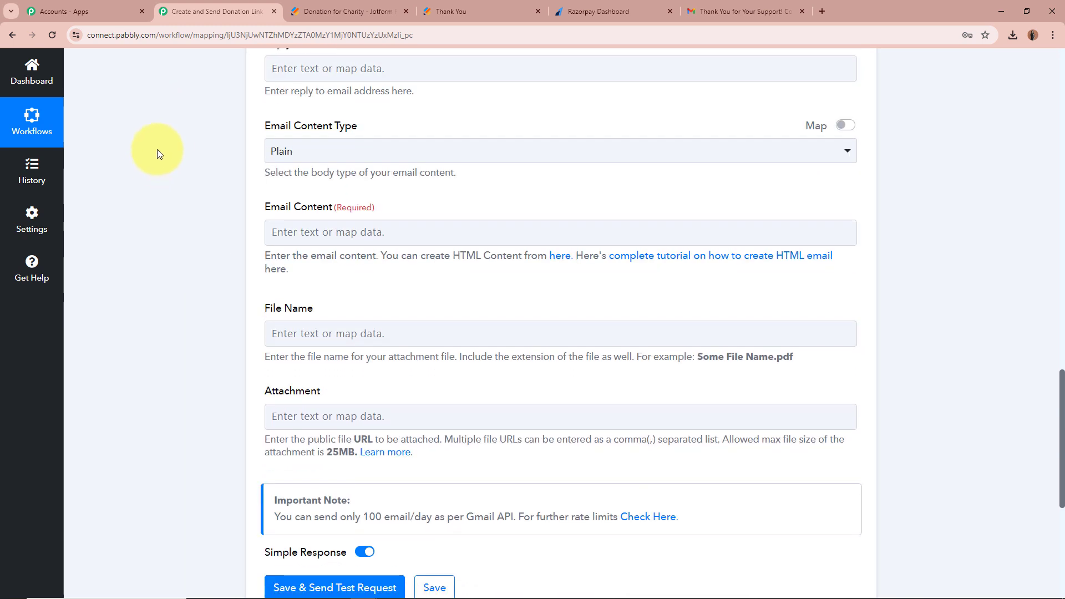
{"action": "left_click", "coordinate": [420, 158]}
{"action": "left_click", "coordinate": [404, 216]}
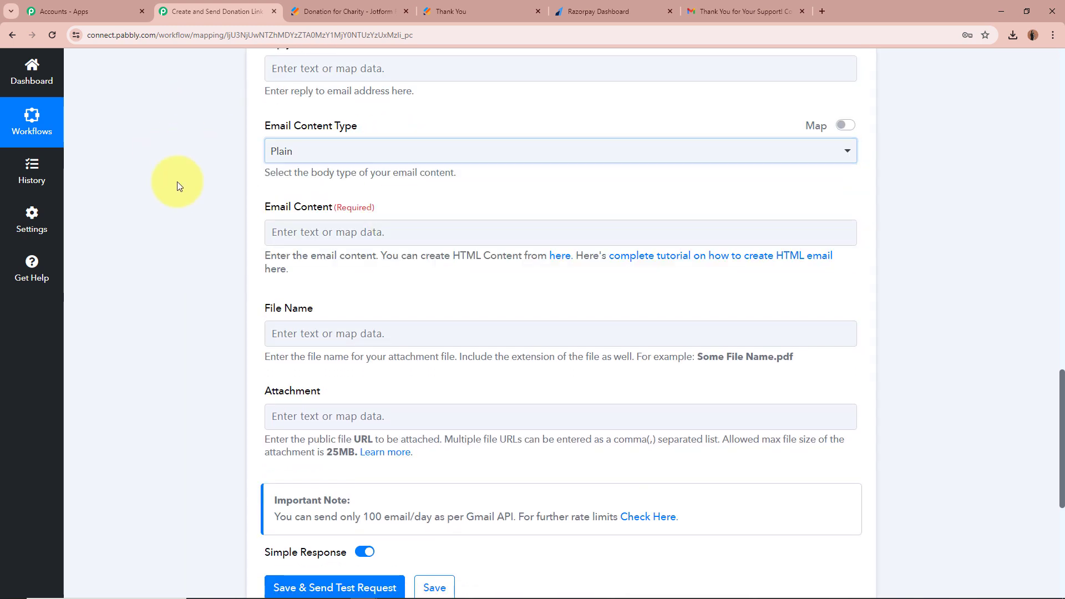
{"action": "left_click", "coordinate": [360, 236]}
{"action": "scroll", "coordinate": [214, 226], "scroll_direction": "down", "scroll_amount": 3}
{"action": "scroll", "coordinate": [354, 162], "scroll_direction": "up", "scroll_amount": 2}
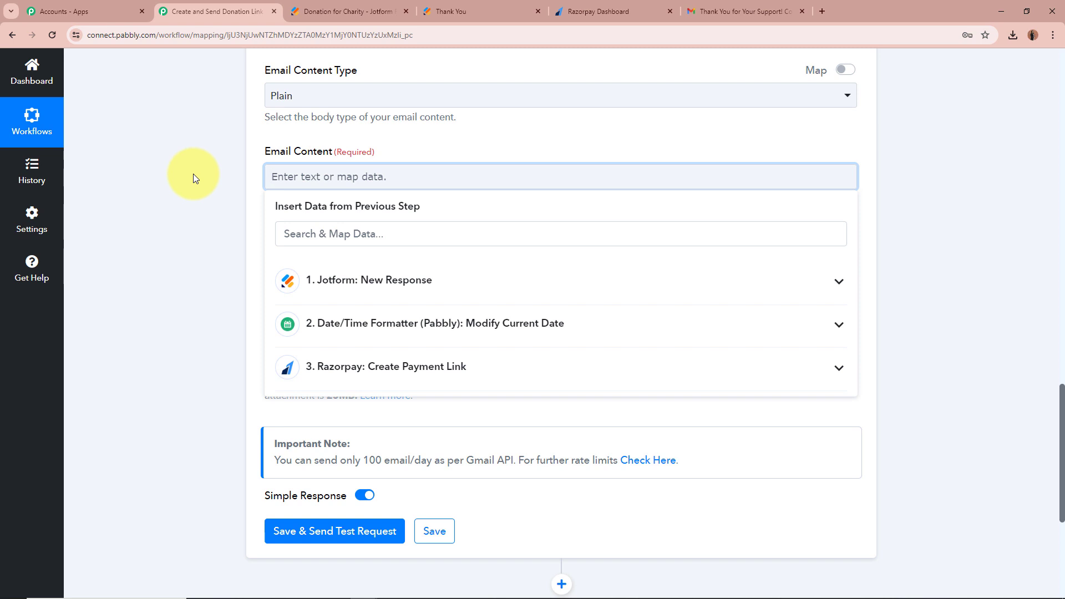
Paste the thank-you message and insert Jotform First and Last Name after 'Dear'.
{"action": "key", "text": "ctrl+v"}
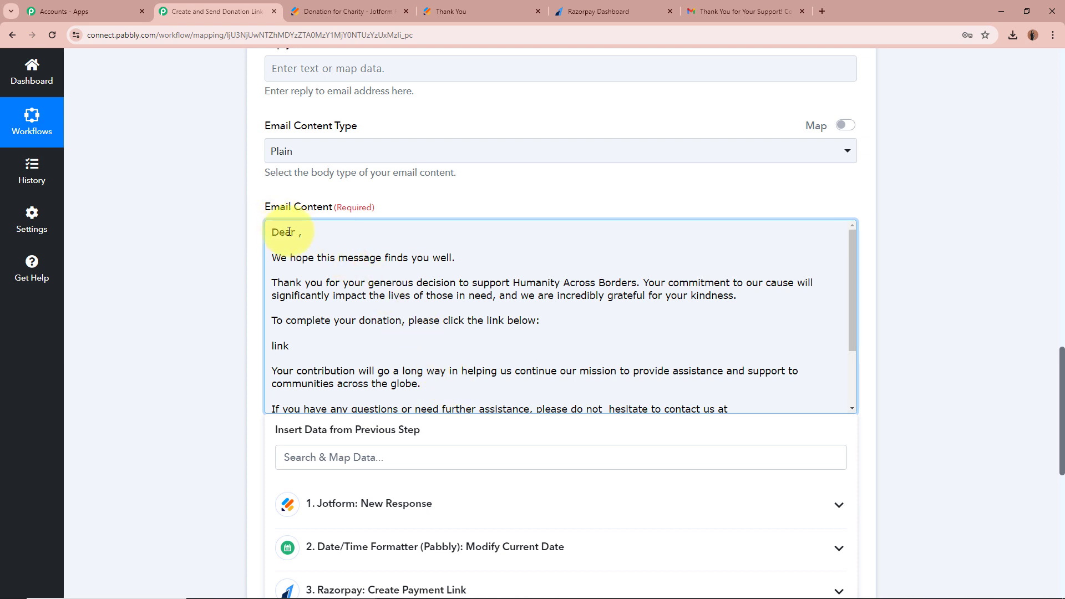
{"action": "left_click", "coordinate": [366, 452]}
{"action": "type", "text": "name"}
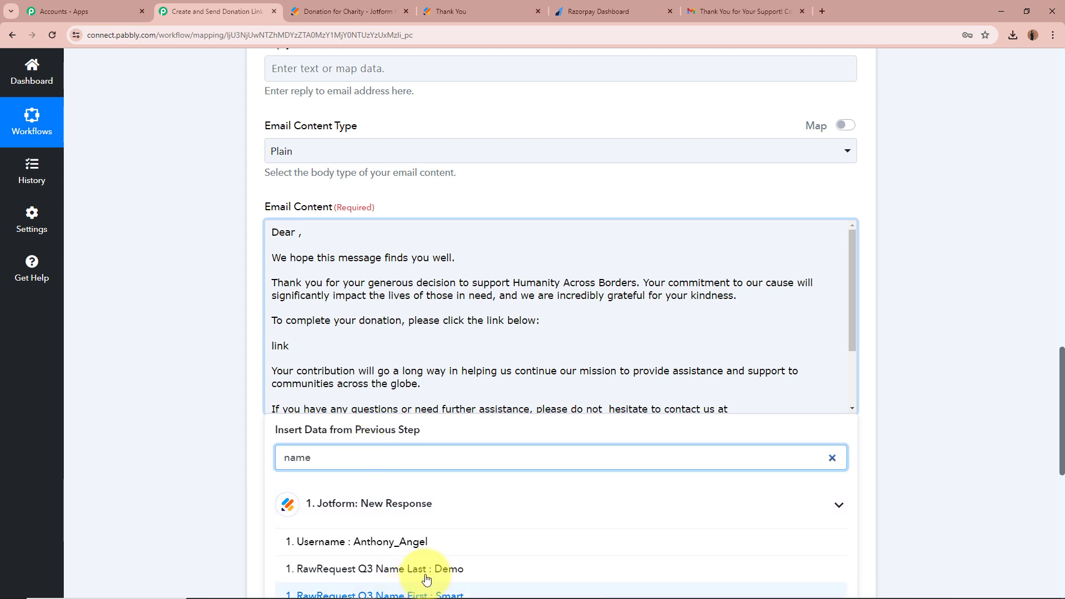
{"action": "scroll", "coordinate": [427, 576], "scroll_direction": "down", "scroll_amount": 1}
{"action": "left_click", "coordinate": [441, 540]}
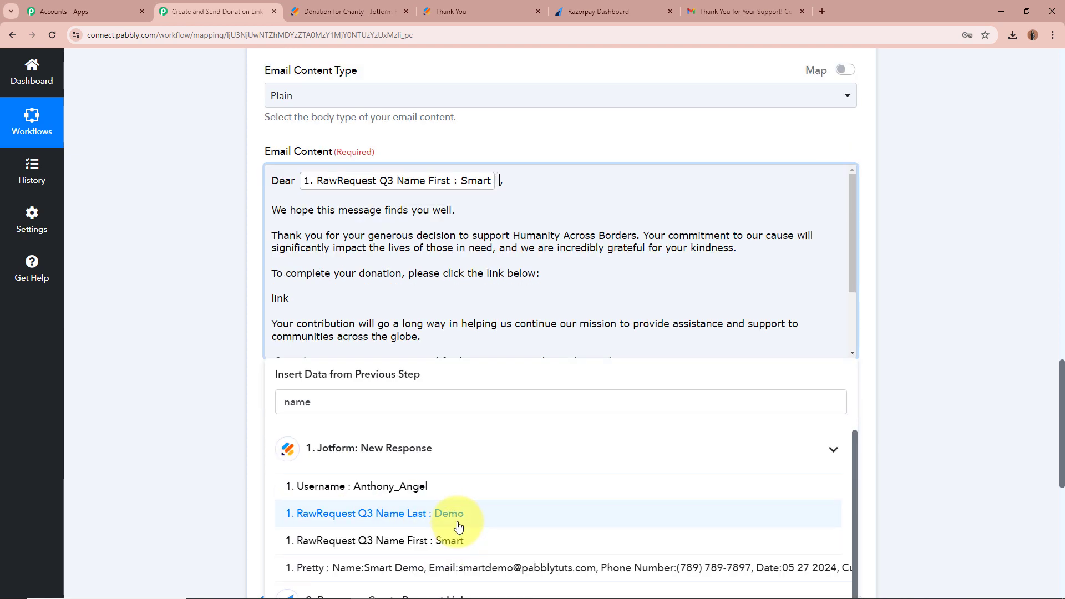
{"action": "left_click", "coordinate": [457, 516]}
{"action": "left_click", "coordinate": [210, 403]}
{"action": "left_click", "coordinate": [282, 180]}
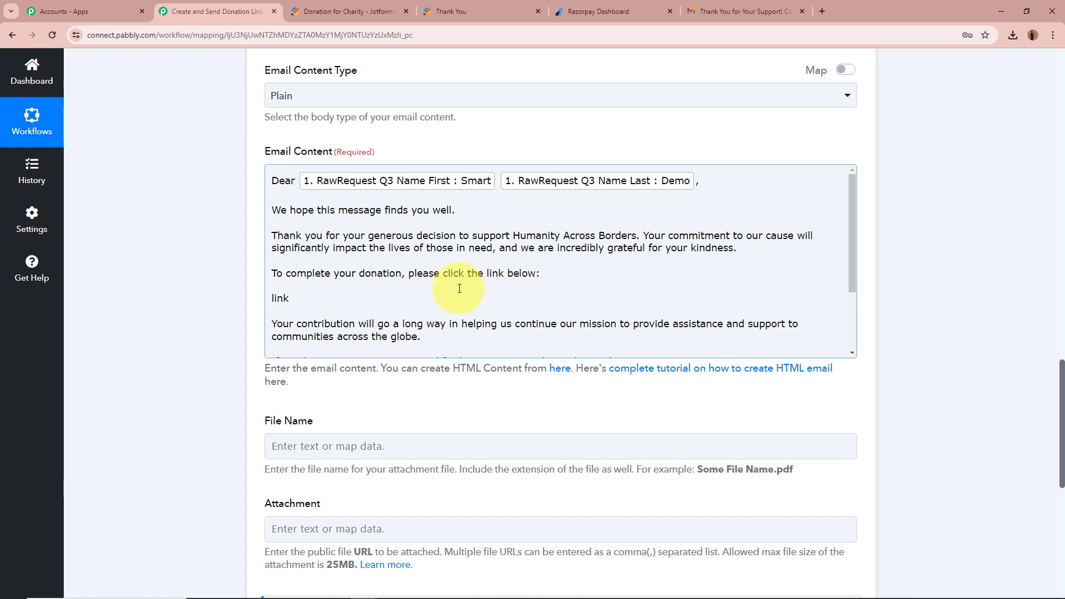
Replace the word 'link' with the Razorpay Short Url and review the email body.
{"action": "left_click_drag", "start_coordinate": [290, 300], "coordinate": [266, 302]}
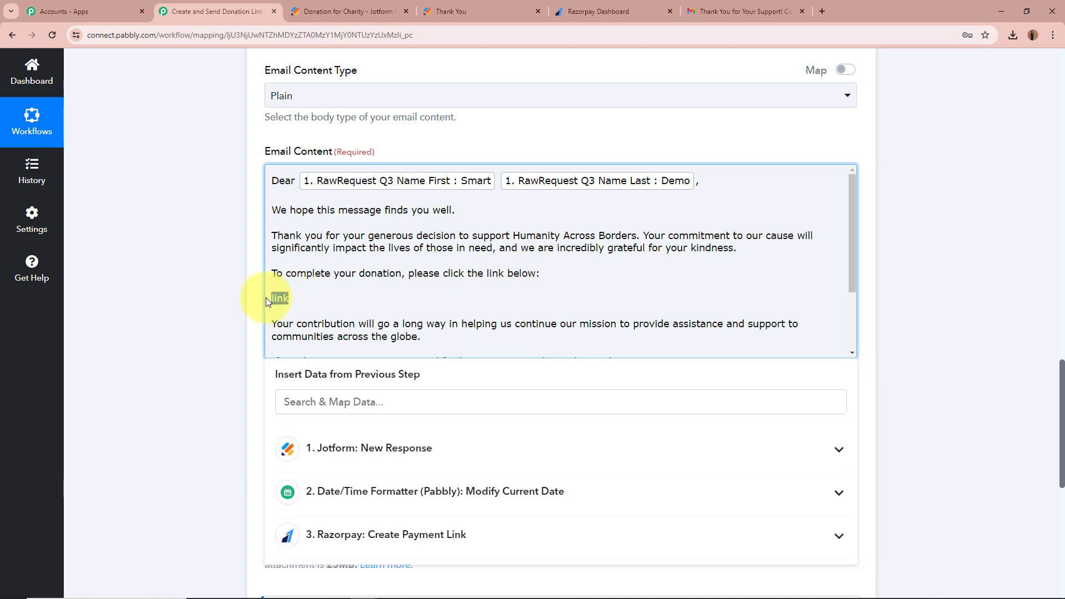
{"action": "left_click", "coordinate": [430, 535]}
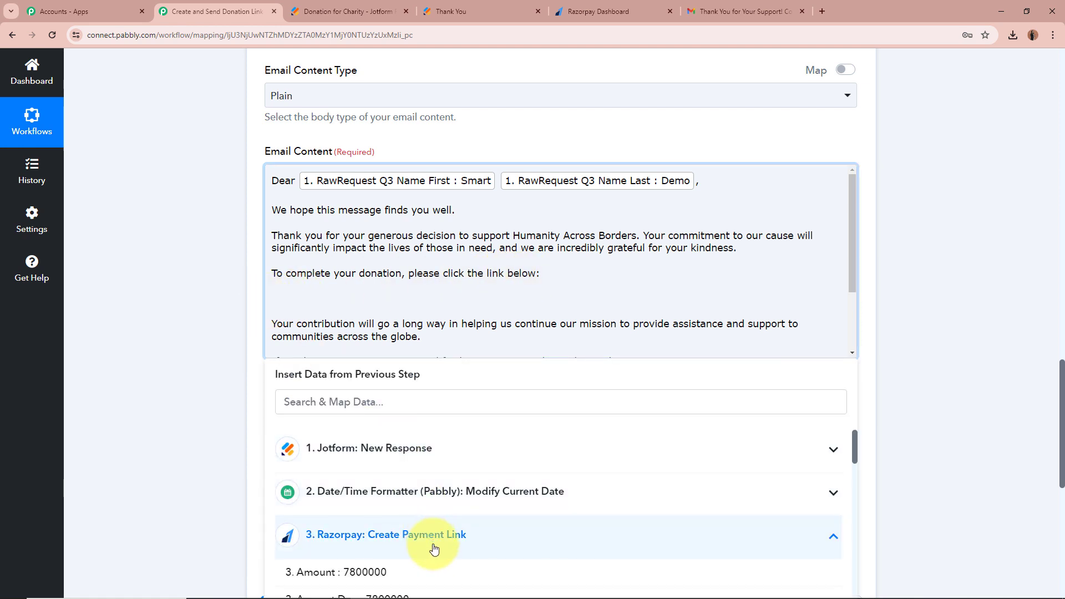
{"action": "scroll", "coordinate": [434, 547], "scroll_direction": "down", "scroll_amount": 2}
{"action": "scroll", "coordinate": [434, 549], "scroll_direction": "down", "scroll_amount": 10}
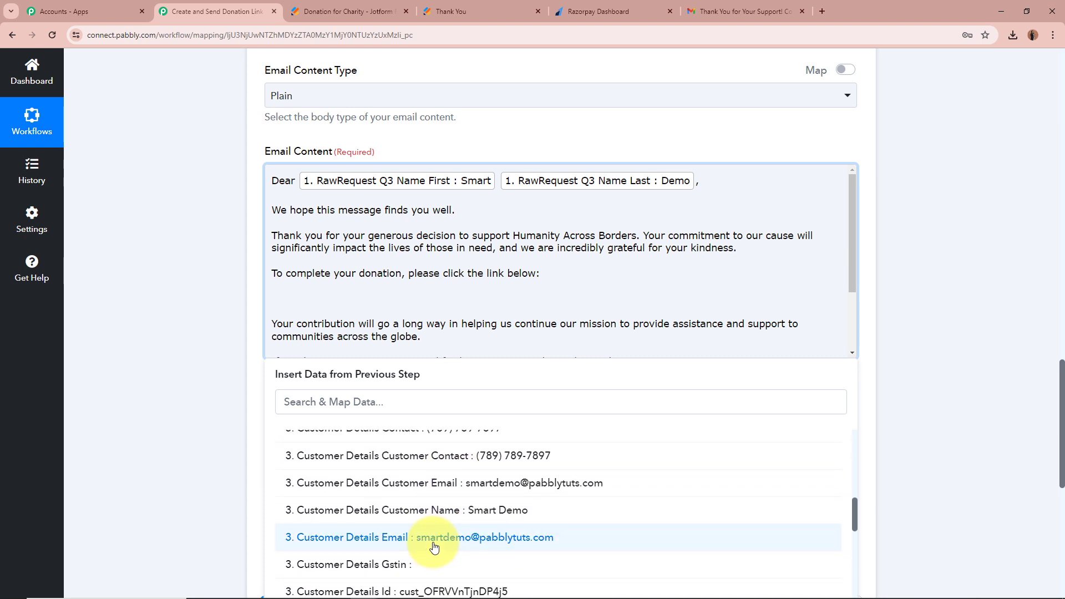
{"action": "left_click", "coordinate": [499, 477]}
{"action": "left_click", "coordinate": [155, 348]}
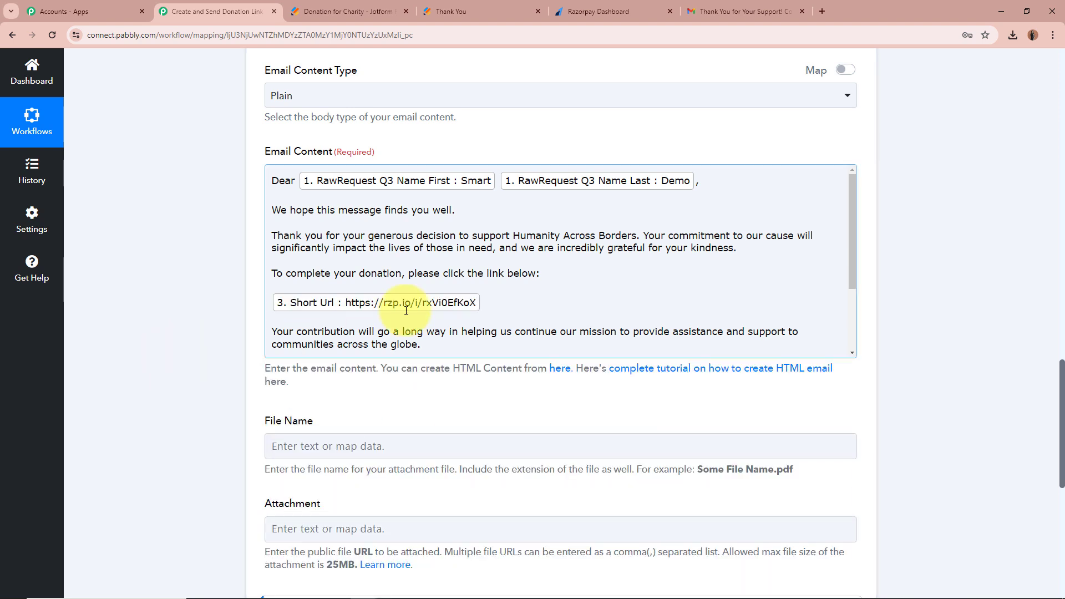
{"action": "scroll", "coordinate": [274, 299], "scroll_direction": "down", "scroll_amount": 2}
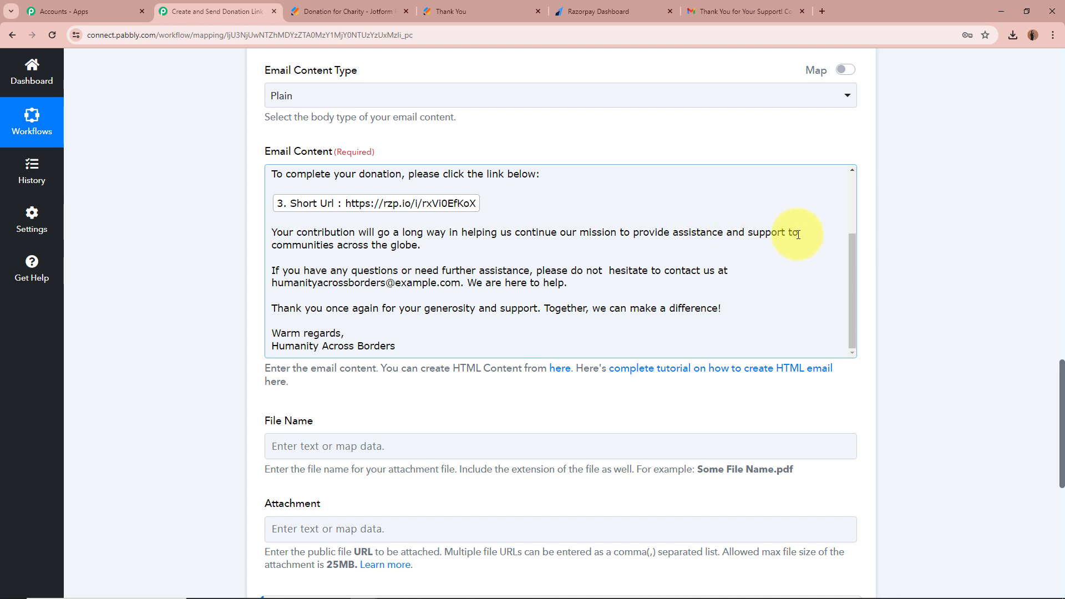
{"action": "scroll", "coordinate": [443, 248], "scroll_direction": "down", "scroll_amount": 1}
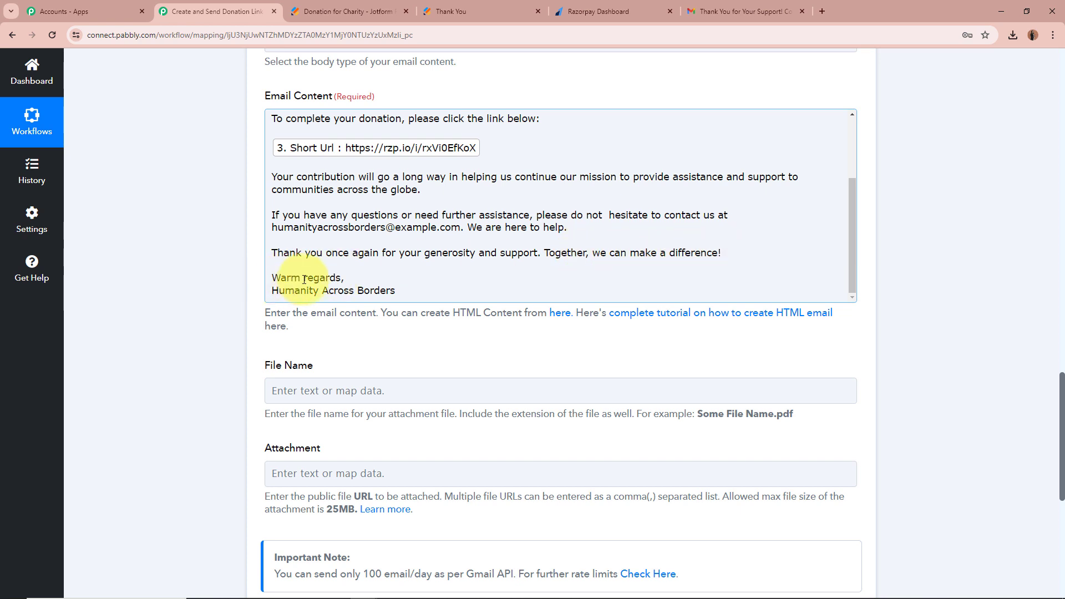
{"action": "scroll", "coordinate": [482, 282], "scroll_direction": "up", "scroll_amount": 2}
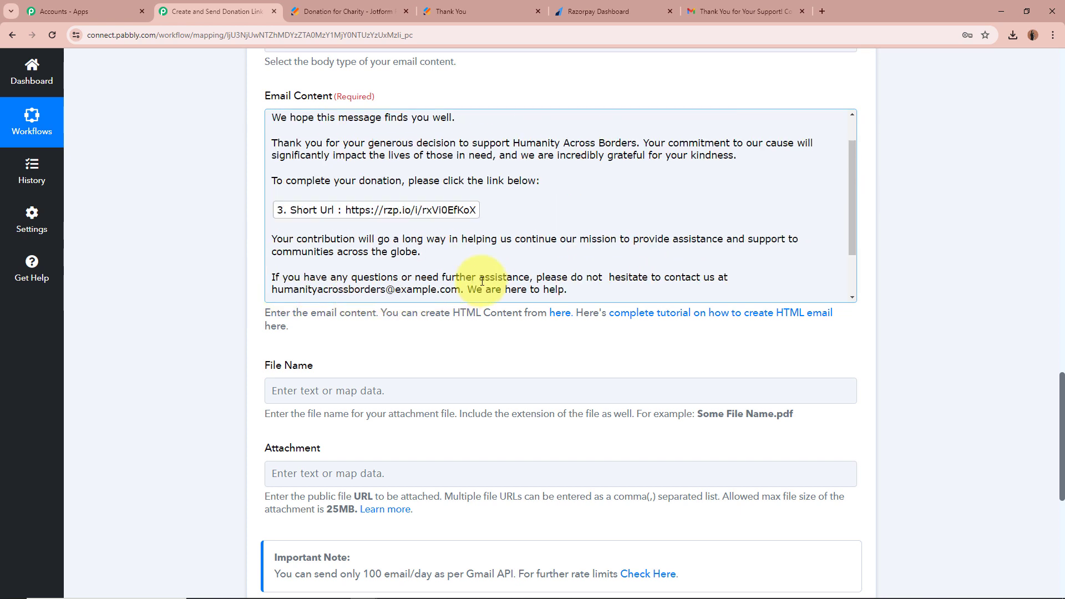
{"action": "scroll", "coordinate": [481, 281], "scroll_direction": "up", "scroll_amount": 1}
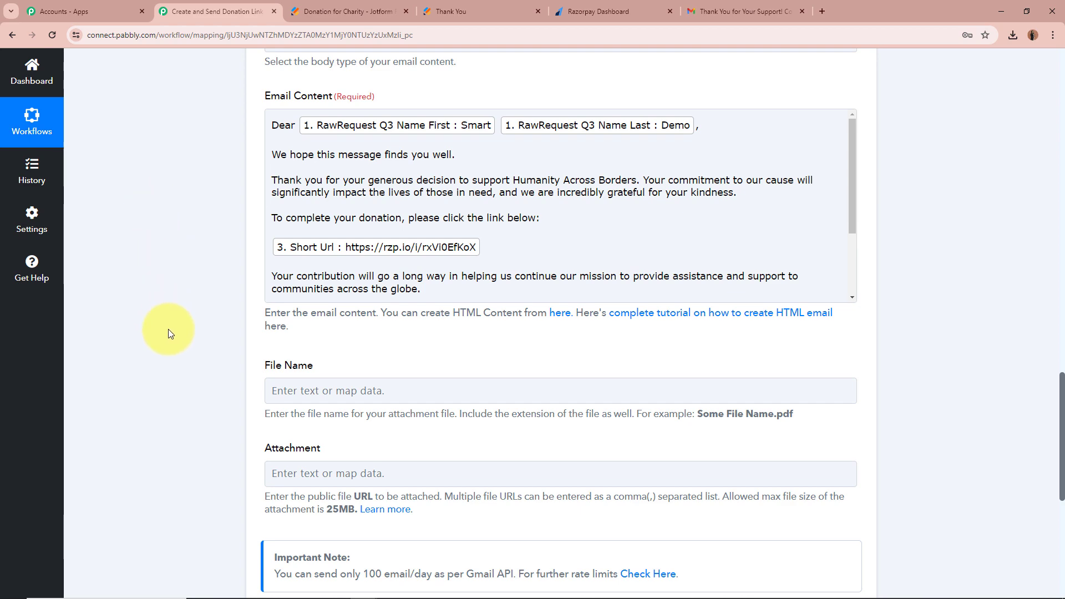
{"action": "scroll", "coordinate": [169, 328], "scroll_direction": "down", "scroll_amount": 4}
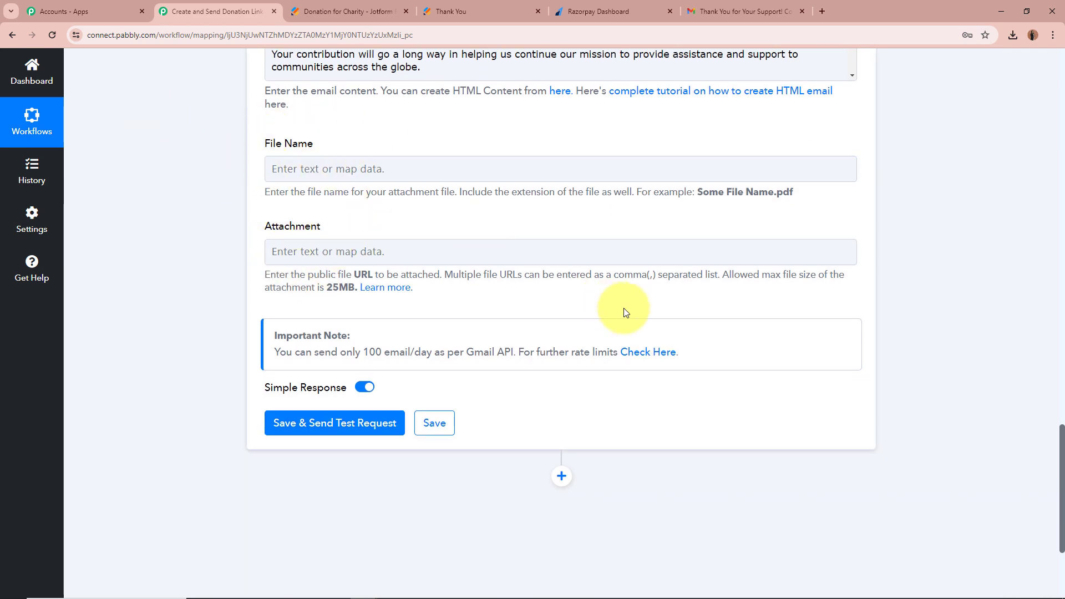
{"action": "scroll", "coordinate": [176, 244], "scroll_direction": "down", "scroll_amount": 1}
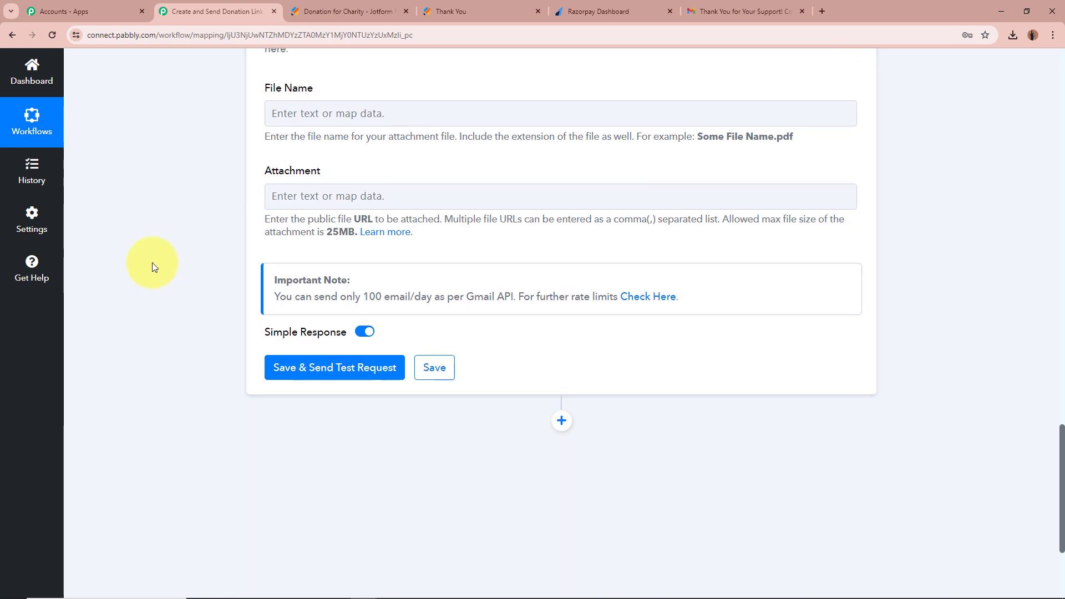
Send a Gmail test request and confirm the response status is 'sent' with 1498 quota remaining.
{"action": "left_click", "coordinate": [362, 372]}
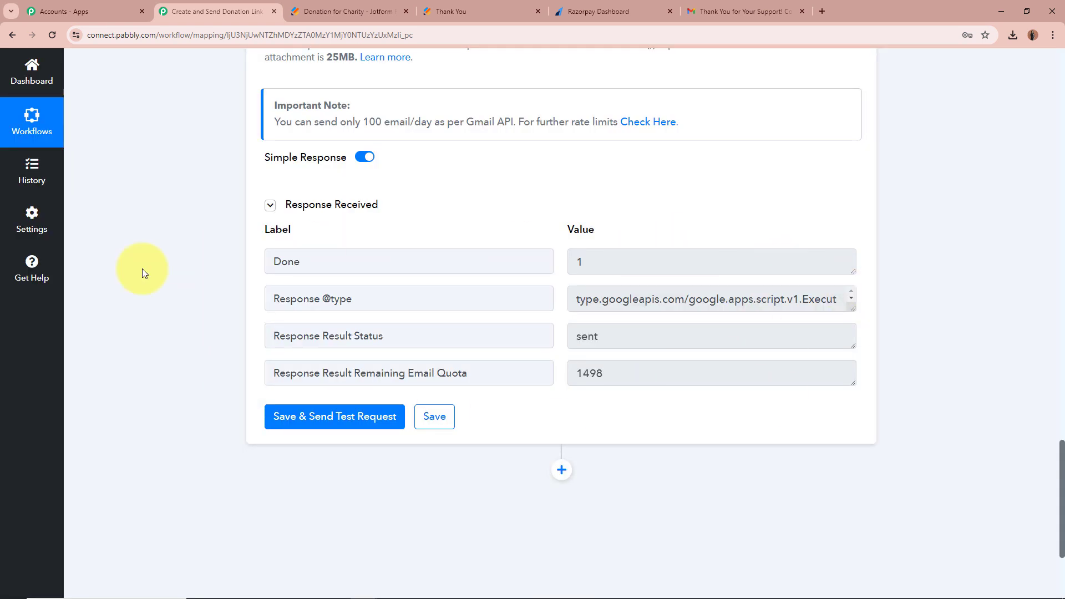
{"action": "left_click_drag", "start_coordinate": [327, 336], "coordinate": [492, 339]}
{"action": "key", "text": "Tab"}
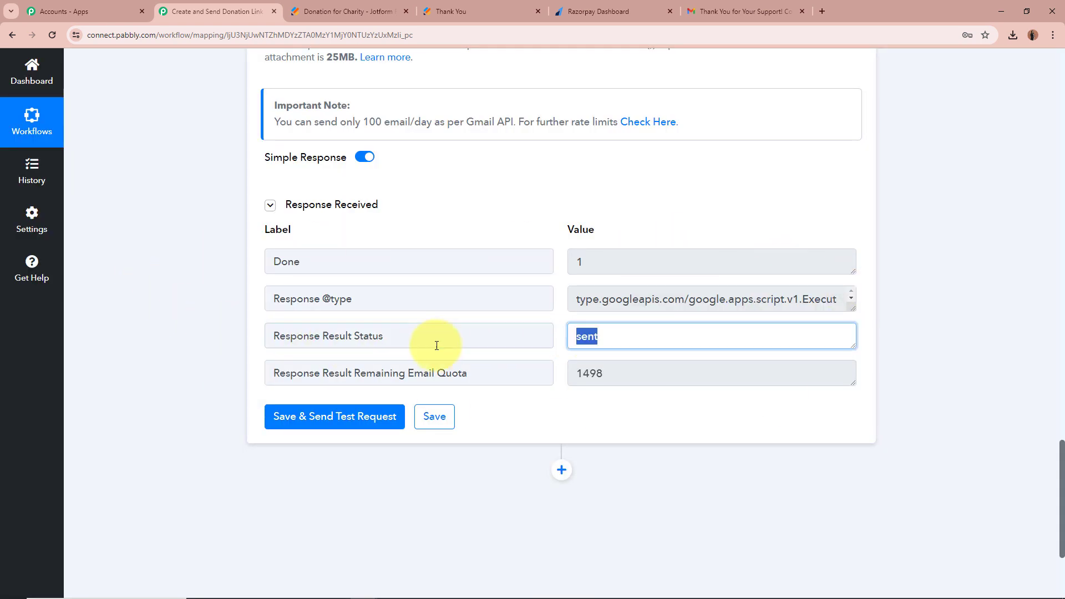
{"action": "left_click", "coordinate": [192, 327]}
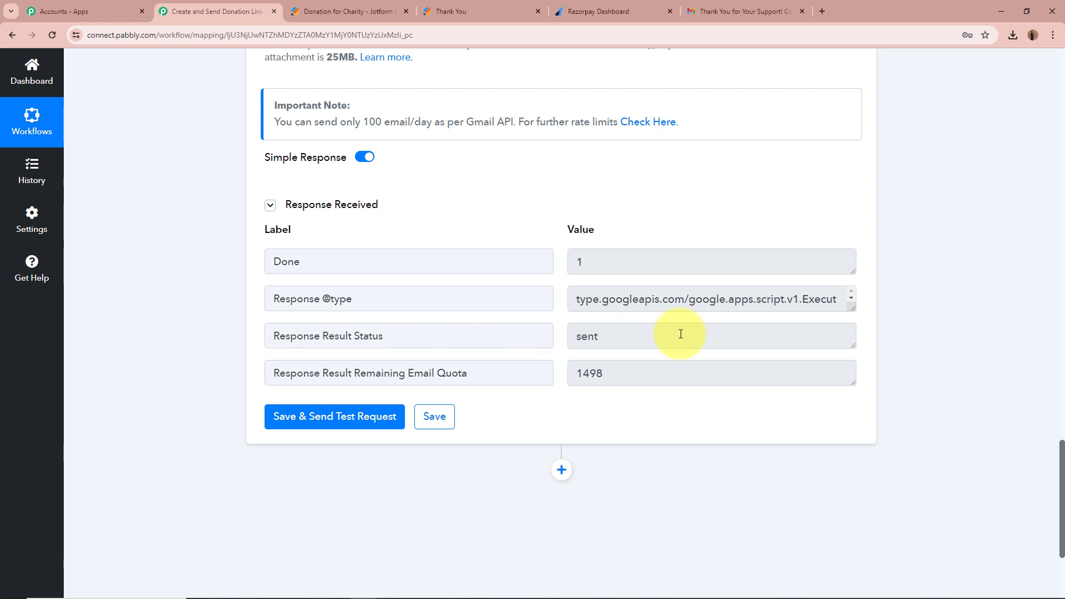
{"action": "left_click", "coordinate": [749, 11]}
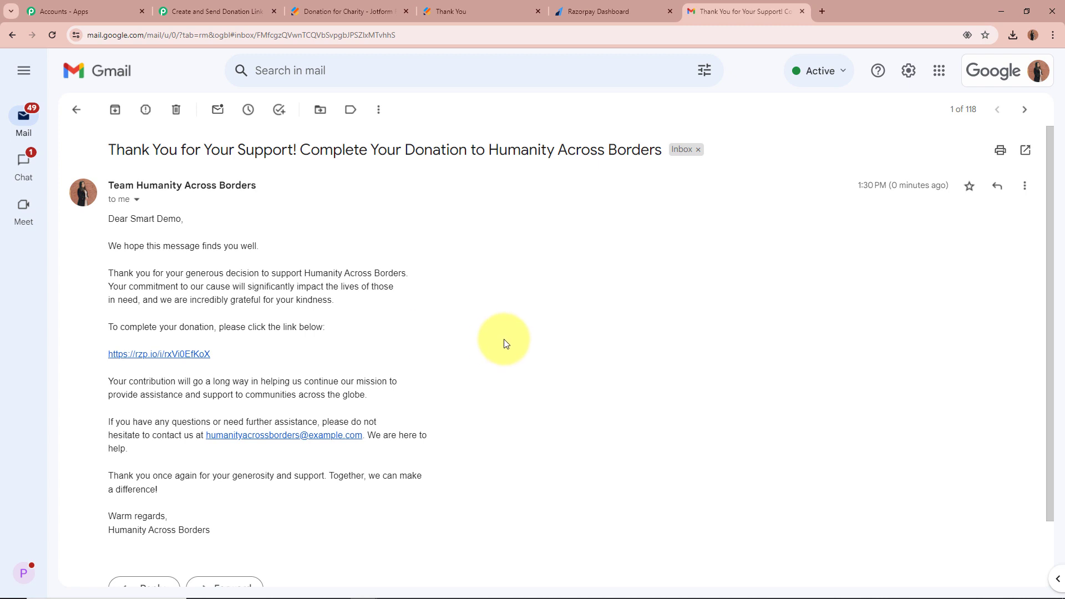
Review the received email's subject and personalised greeting, then open its rzp.io payment link.
{"action": "left_click_drag", "start_coordinate": [109, 150], "coordinate": [668, 150]}
{"action": "left_click", "coordinate": [664, 259]}
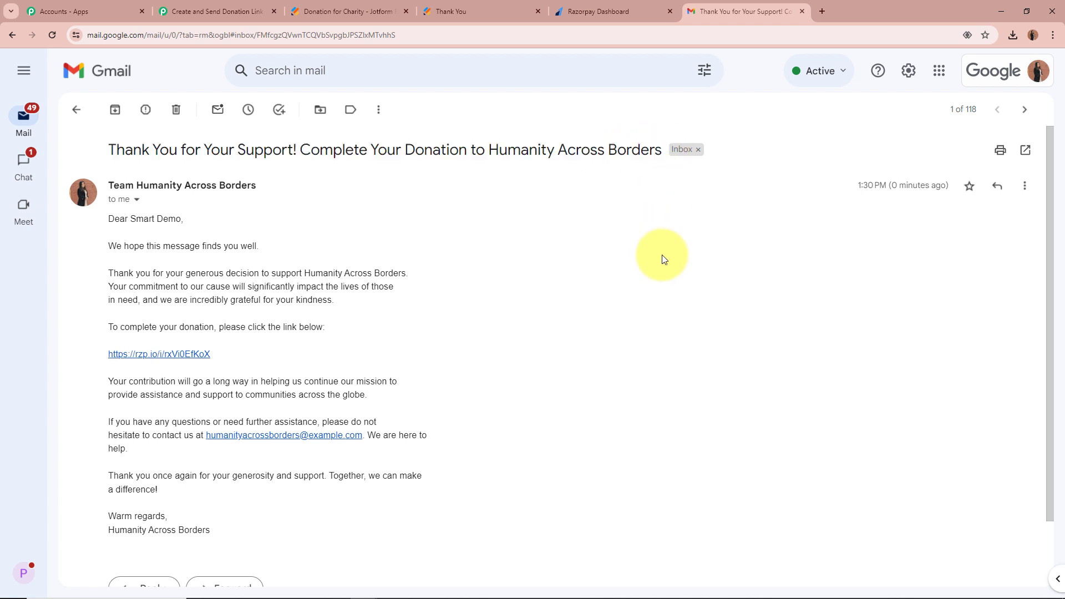
{"action": "left_click_drag", "start_coordinate": [107, 219], "coordinate": [188, 219]}
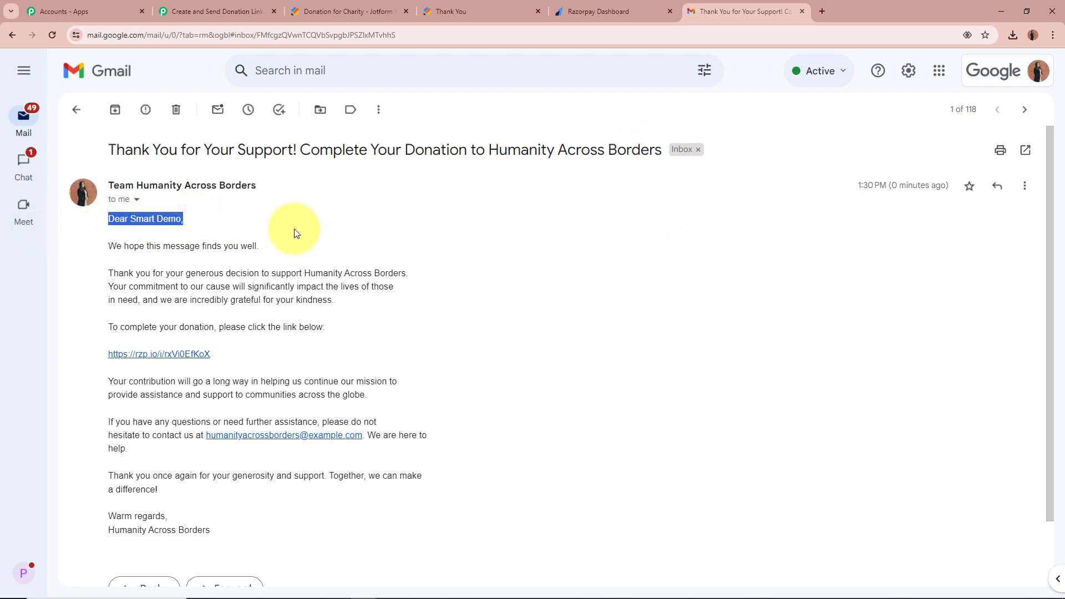
{"action": "left_click", "coordinate": [295, 233]}
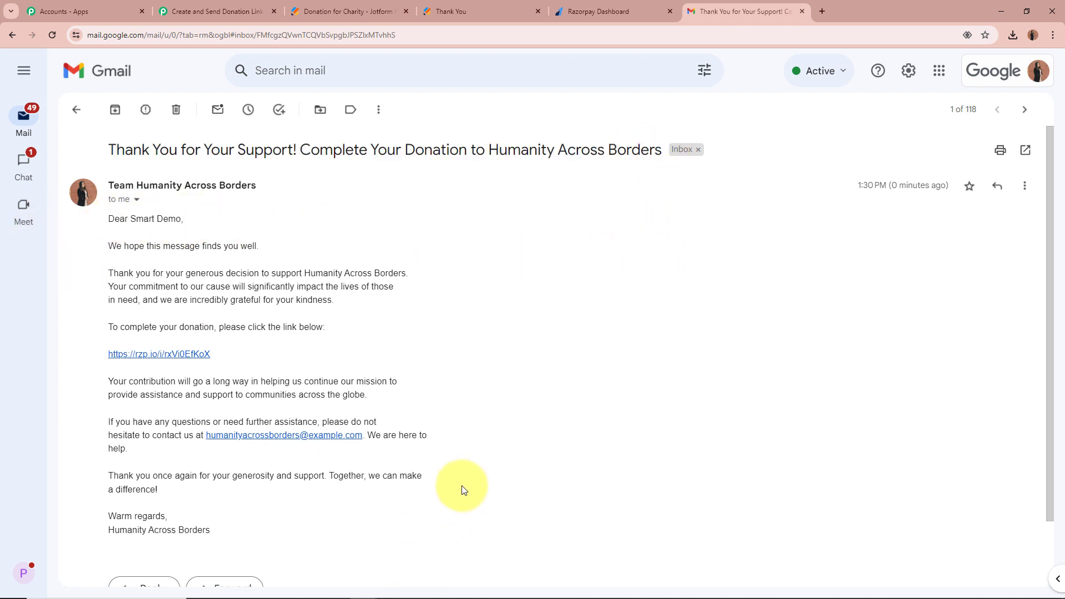
{"action": "left_click", "coordinate": [187, 354]}
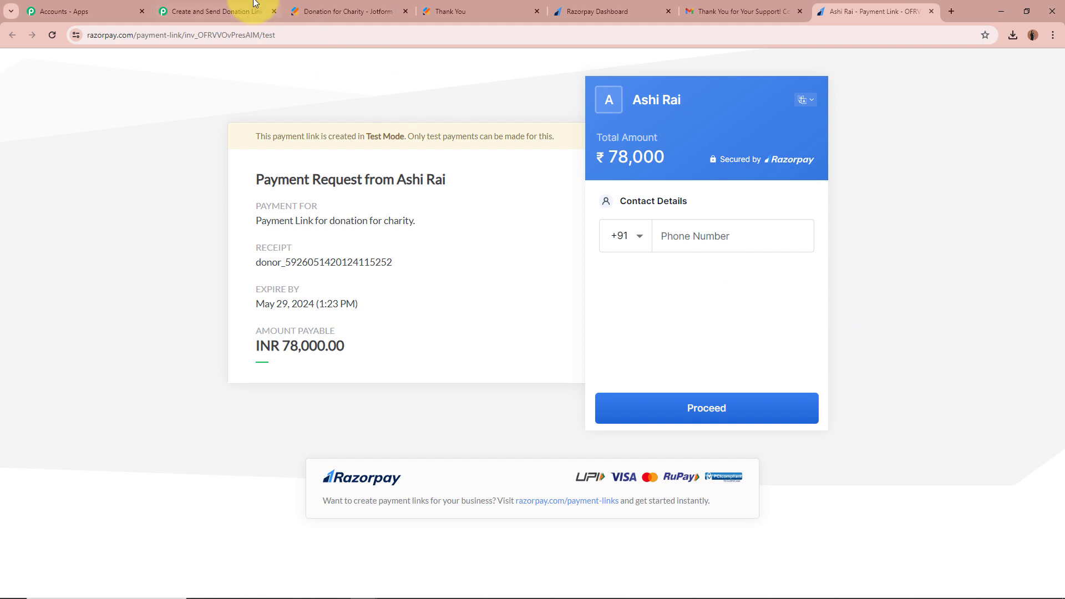
Return to the Pabbly Connect 'Create and Send Donation Link' workflow tab.
{"action": "left_click", "coordinate": [222, 11]}
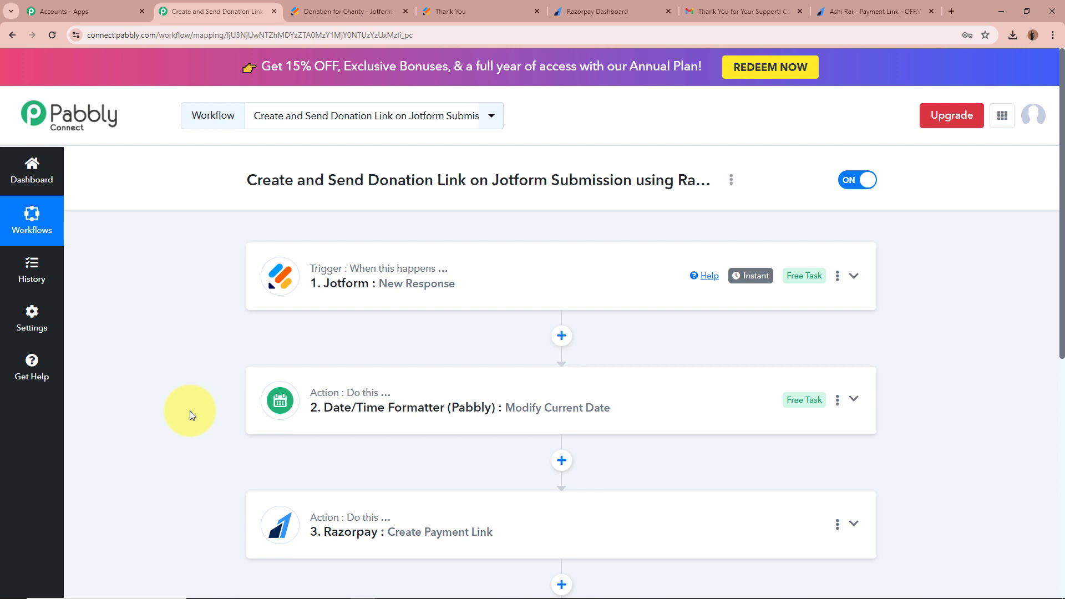
{"action": "scroll", "coordinate": [190, 414], "scroll_direction": "down", "scroll_amount": 5}
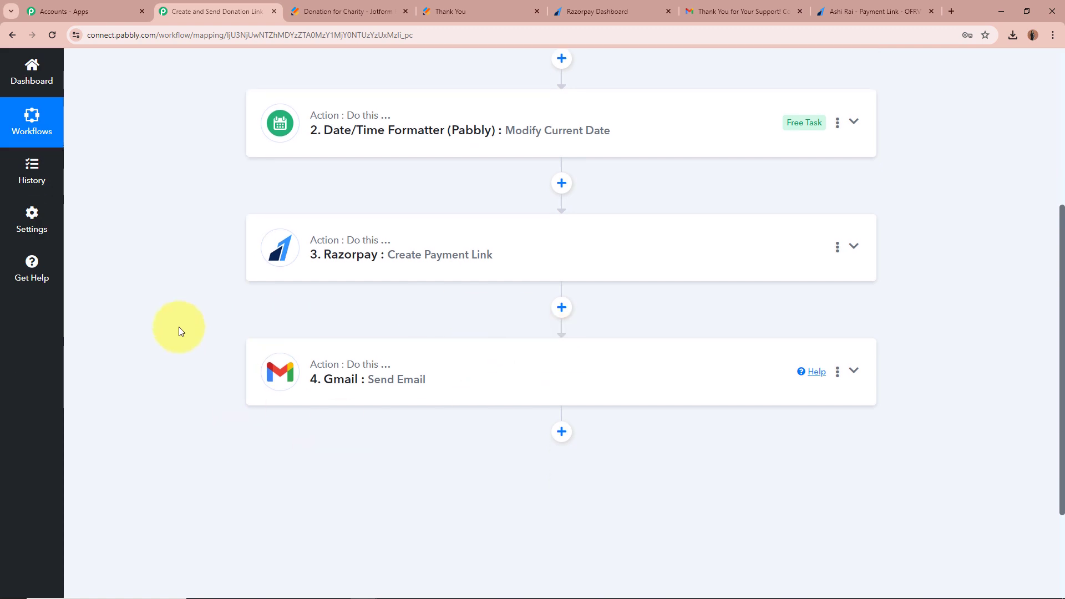
{"action": "scroll", "coordinate": [178, 327], "scroll_direction": "up", "scroll_amount": 5}
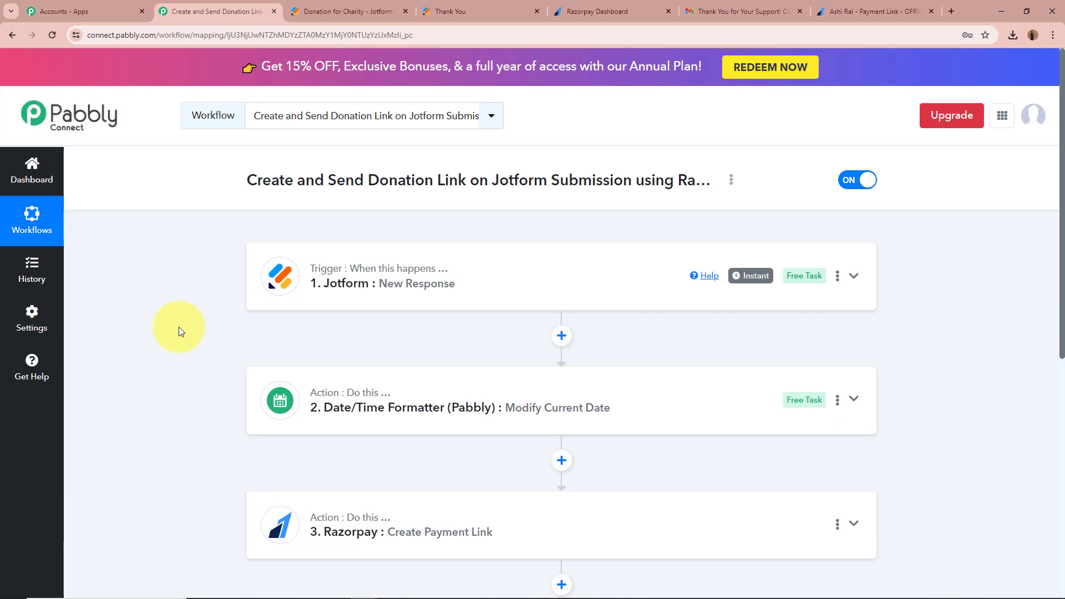